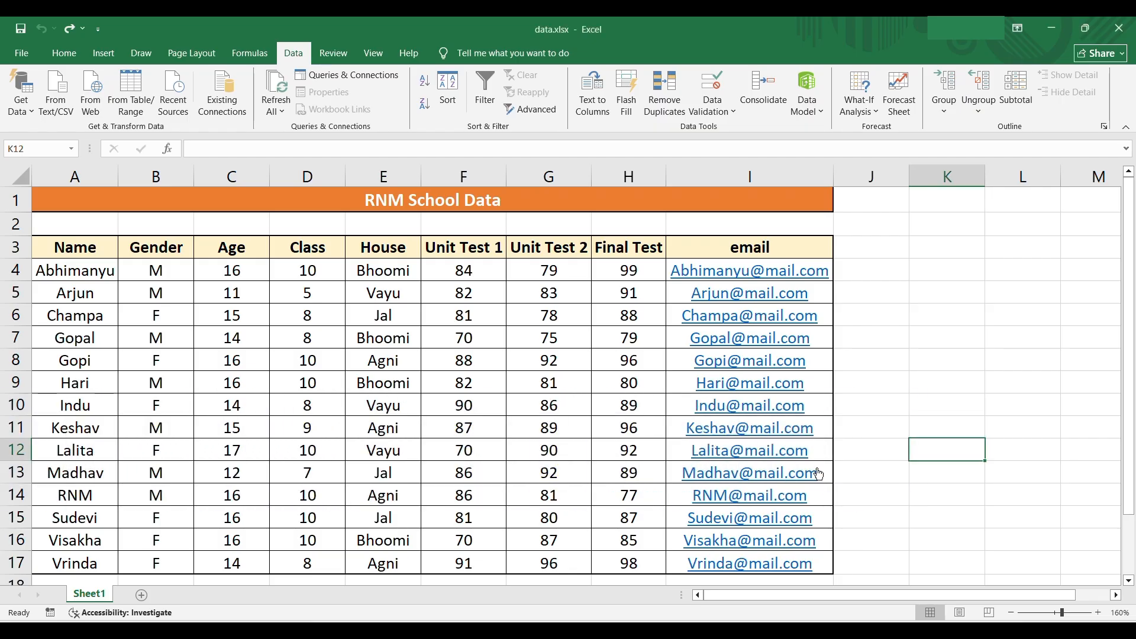
Step: Insert a comment reading "Mail id is not working" on the email cell I13
left_click(823, 468)
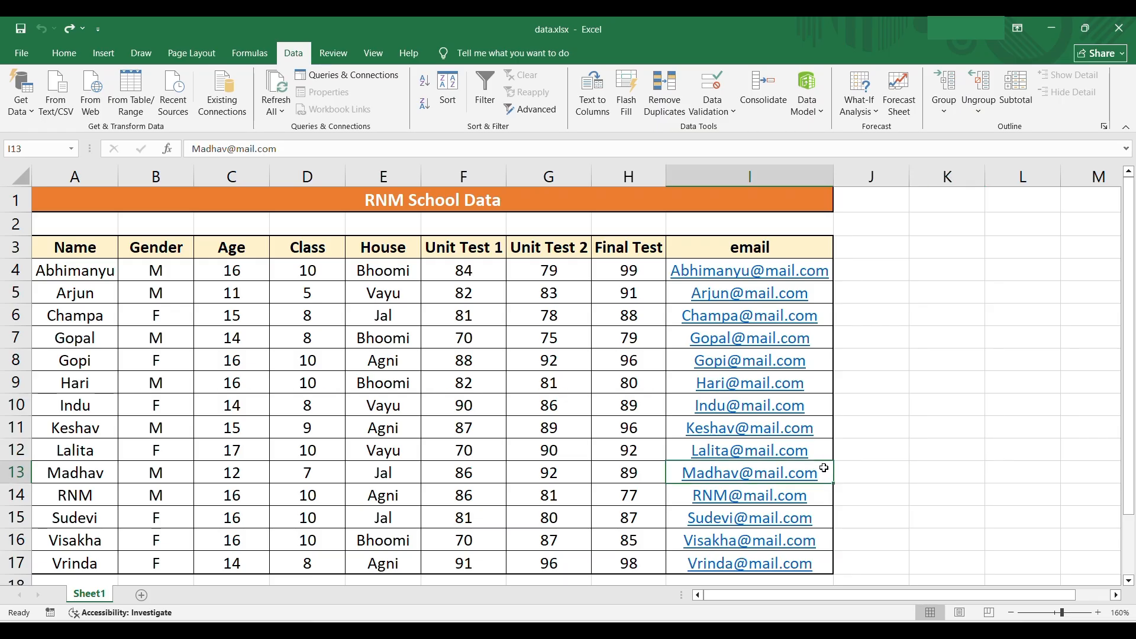
right_click(824, 468)
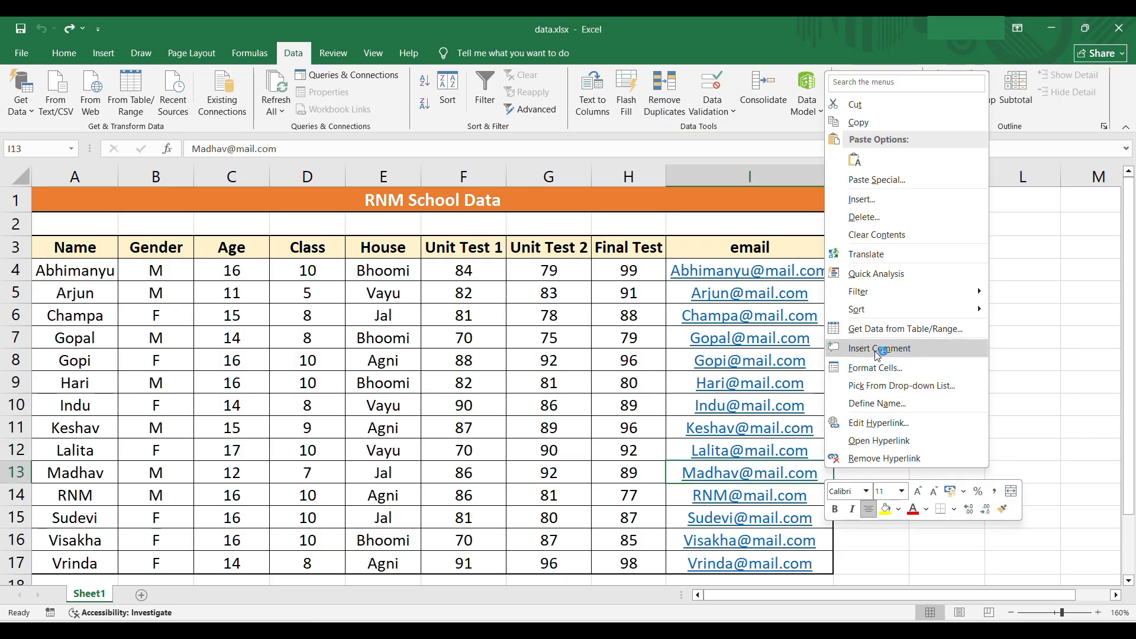
left_click(878, 354)
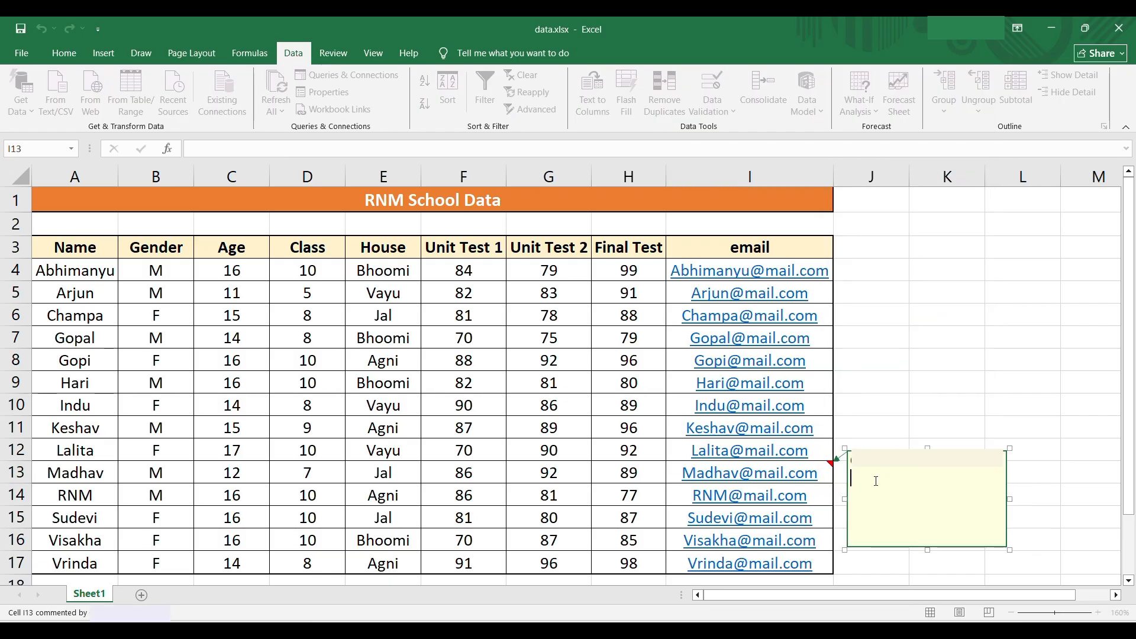
key("Return")
type("Mail id is not working")
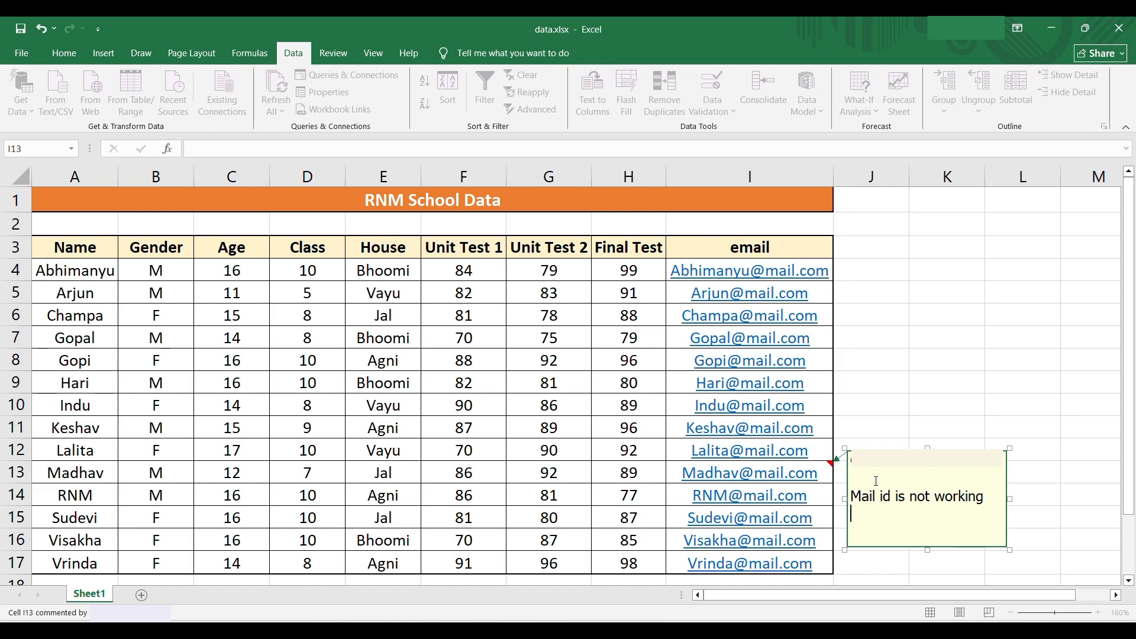
left_click(882, 406)
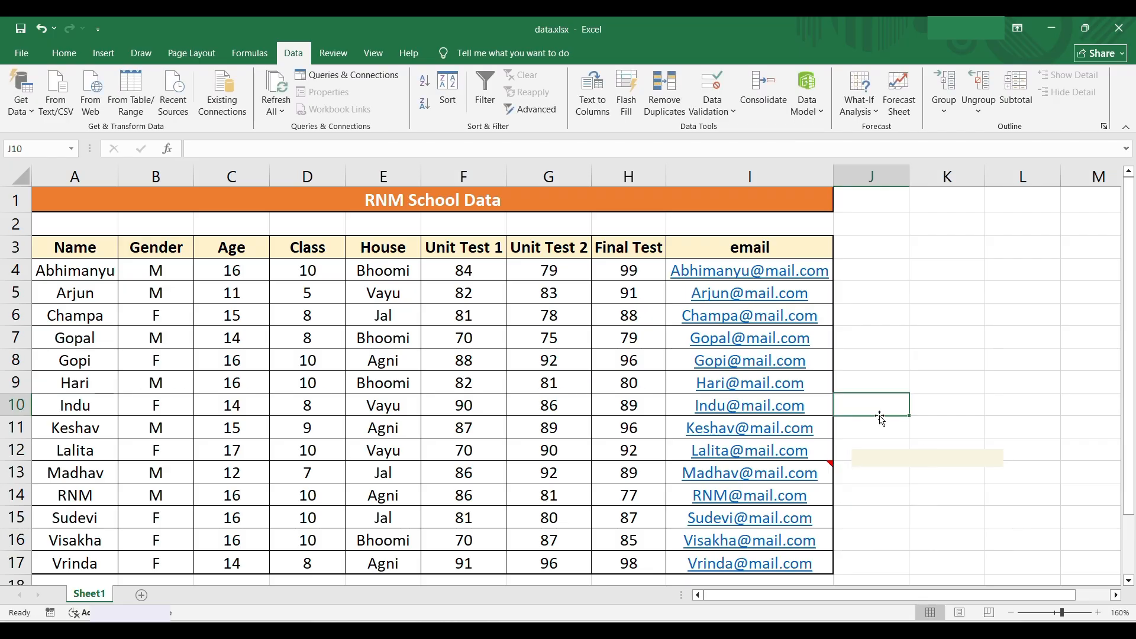
Step: Delete the comment from the email cell I13
mouse_move(829, 466)
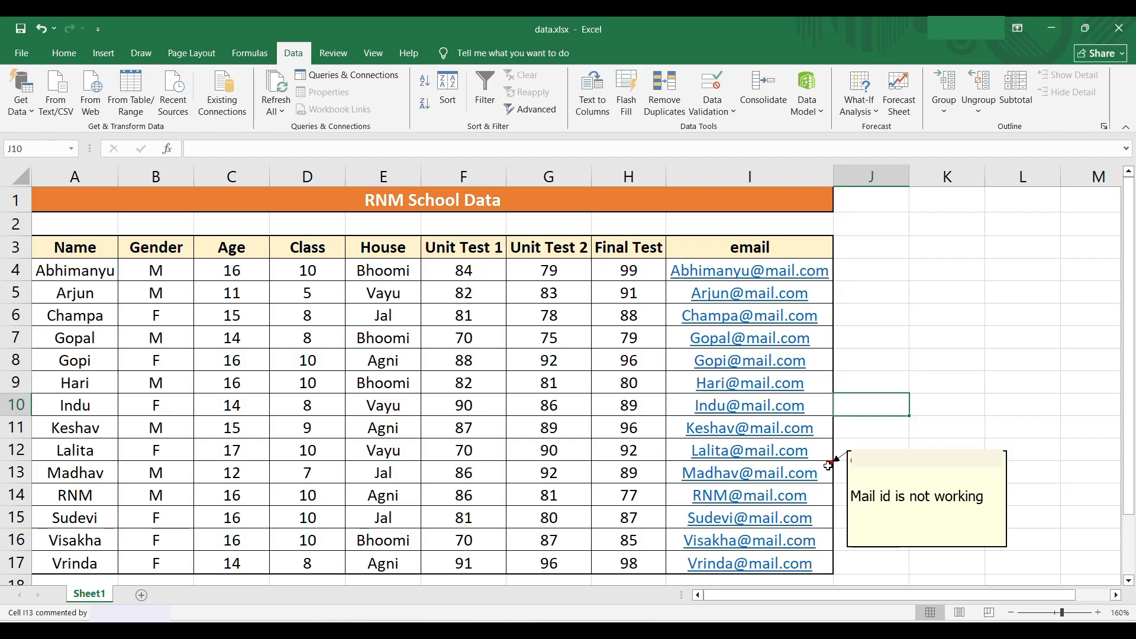
left_click(824, 468)
right_click(825, 469)
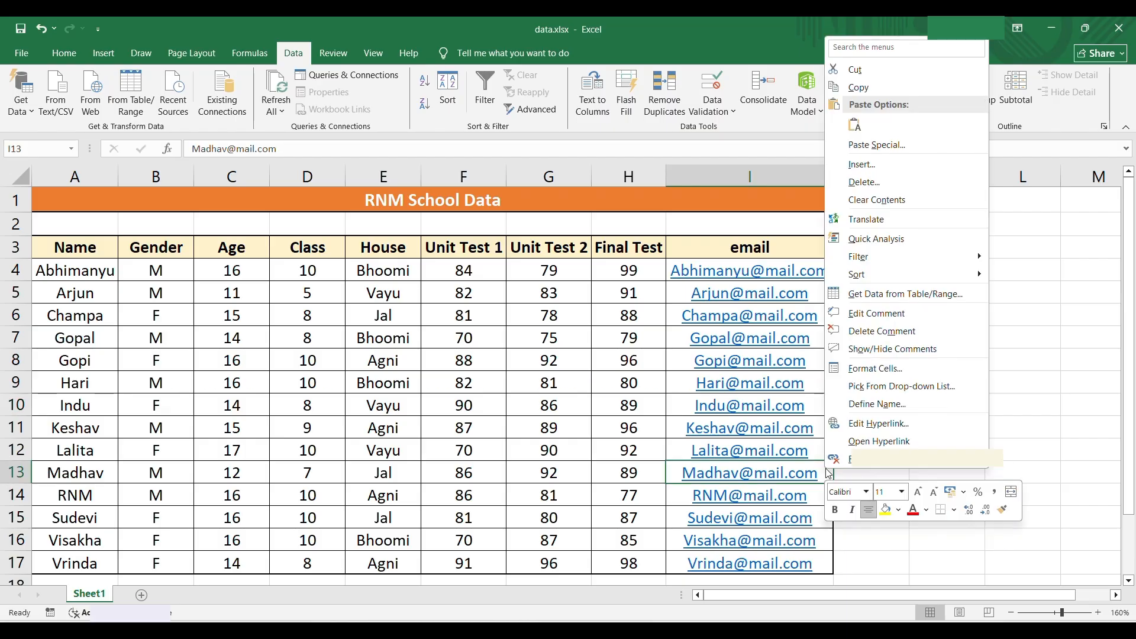
left_click(880, 332)
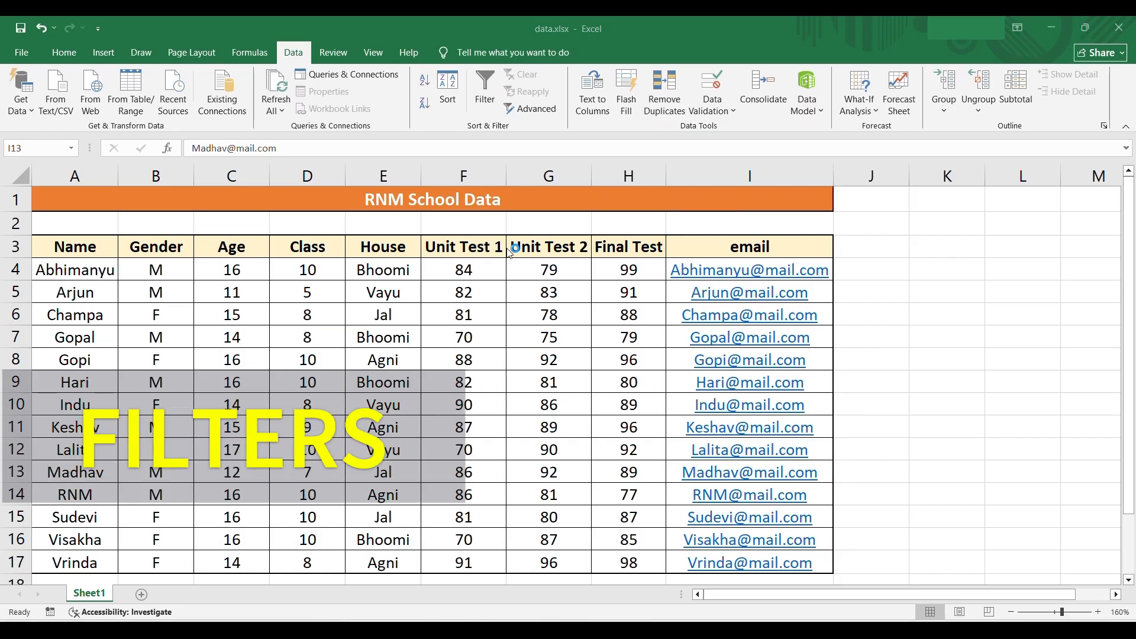
Step: Turn on filters for the header row in row 3 and show only the rows with Gender M
left_click(314, 250)
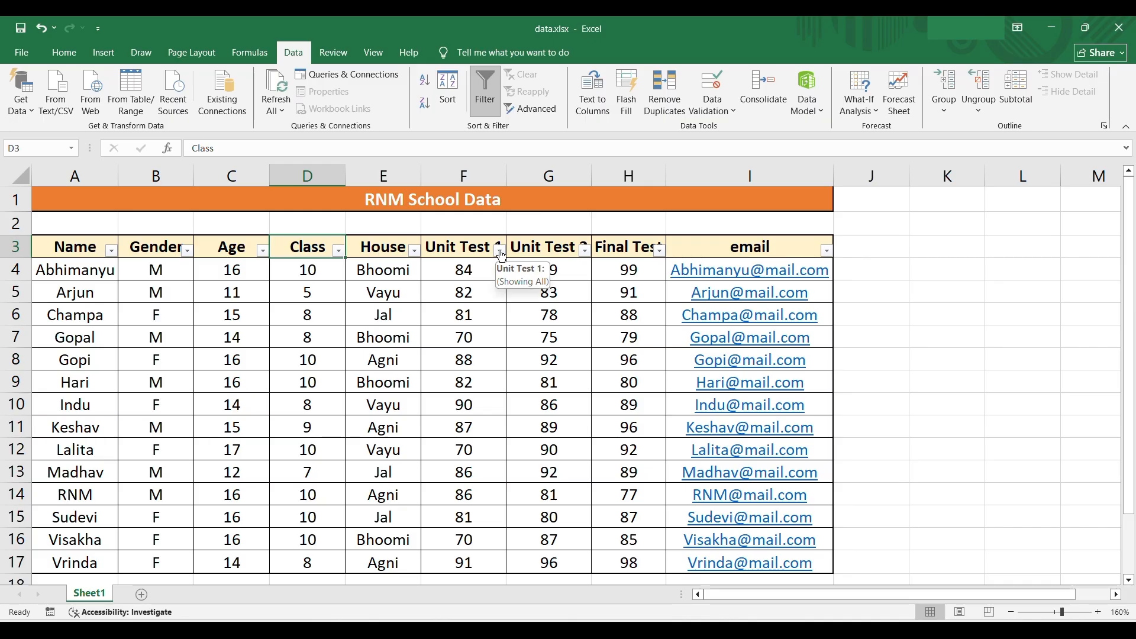
left_click(187, 251)
left_click(40, 417)
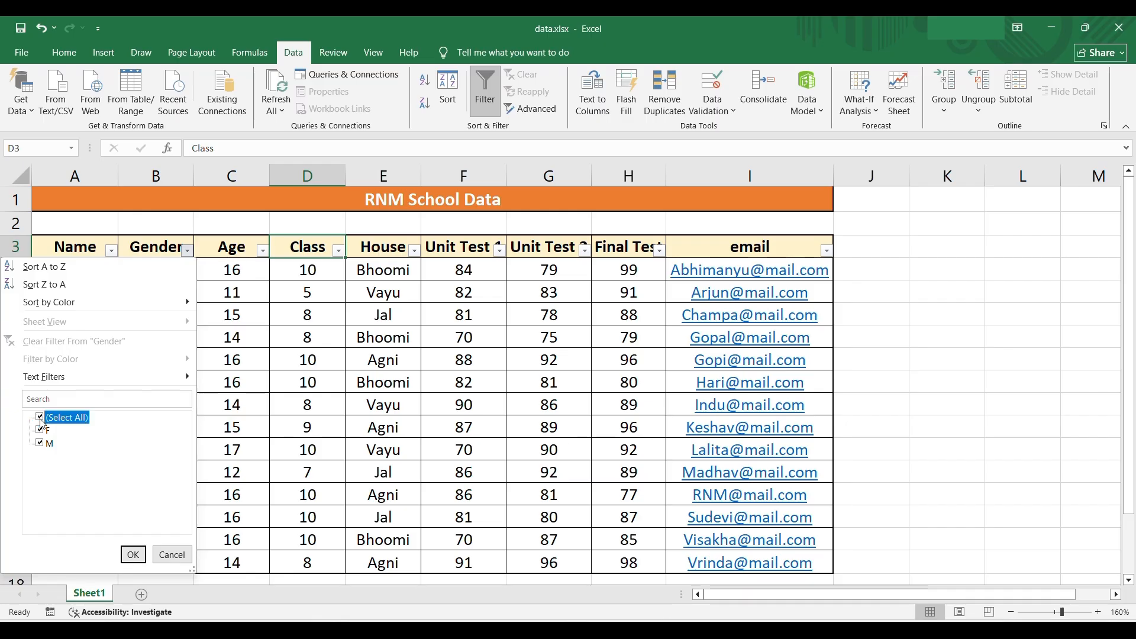
left_click(40, 443)
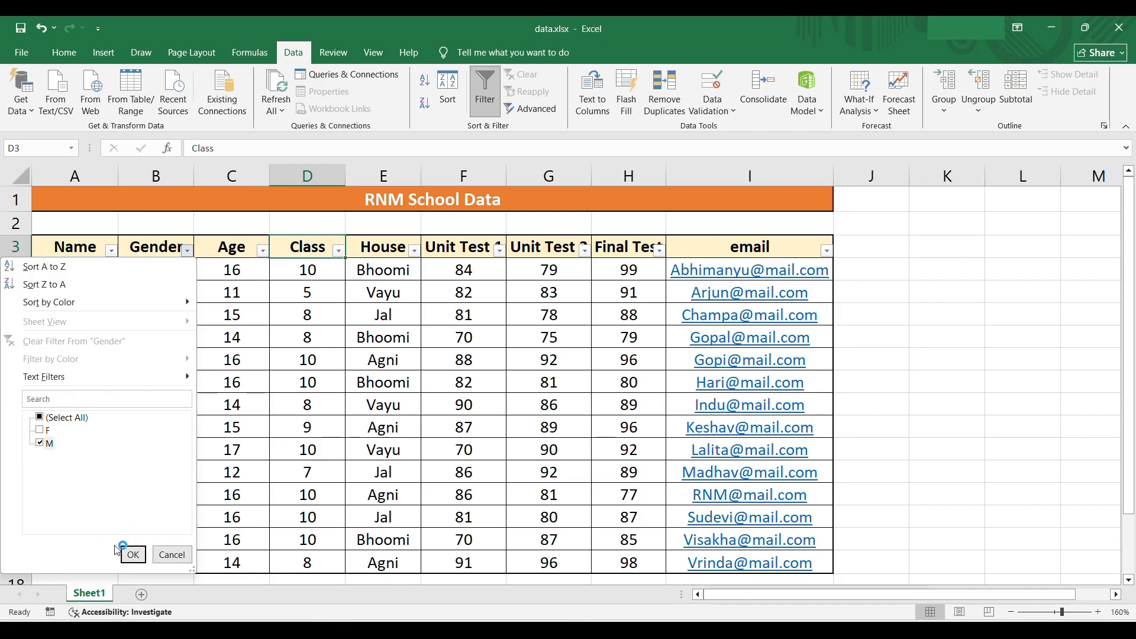
left_click(130, 554)
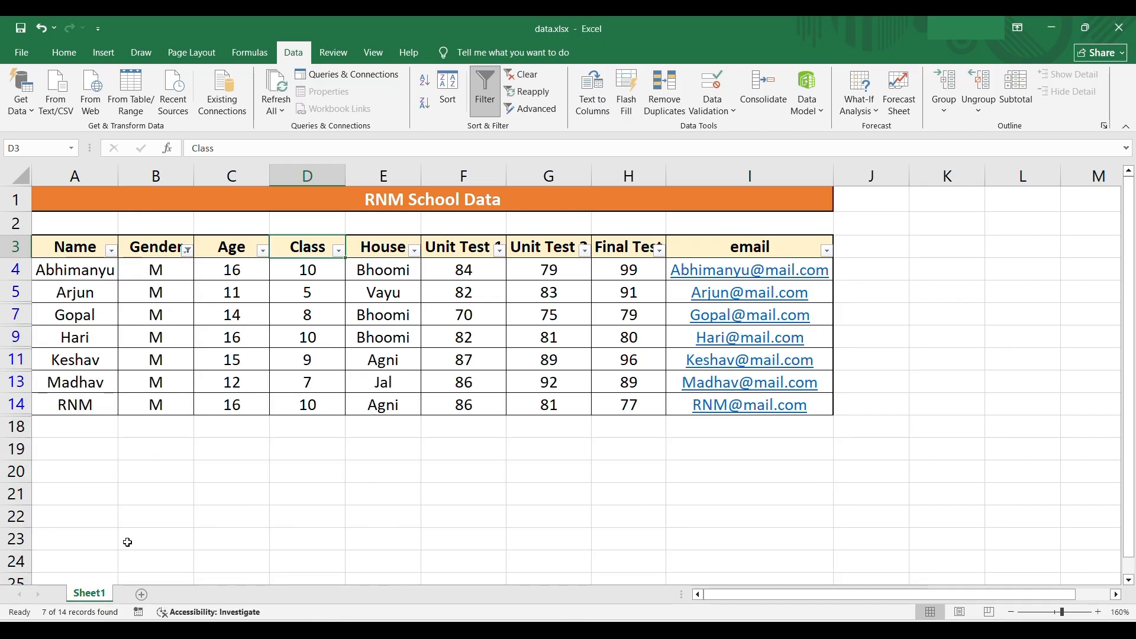
Step: Change the Gender filter to show only the rows with F
left_click(188, 249)
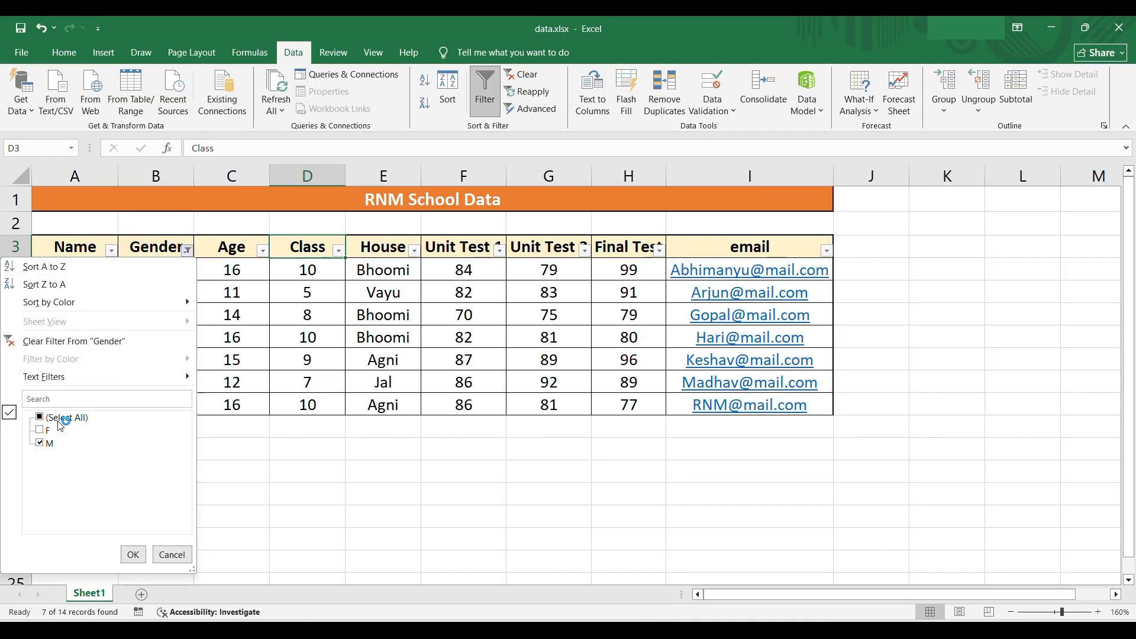
left_click(40, 429)
left_click(40, 443)
left_click(133, 554)
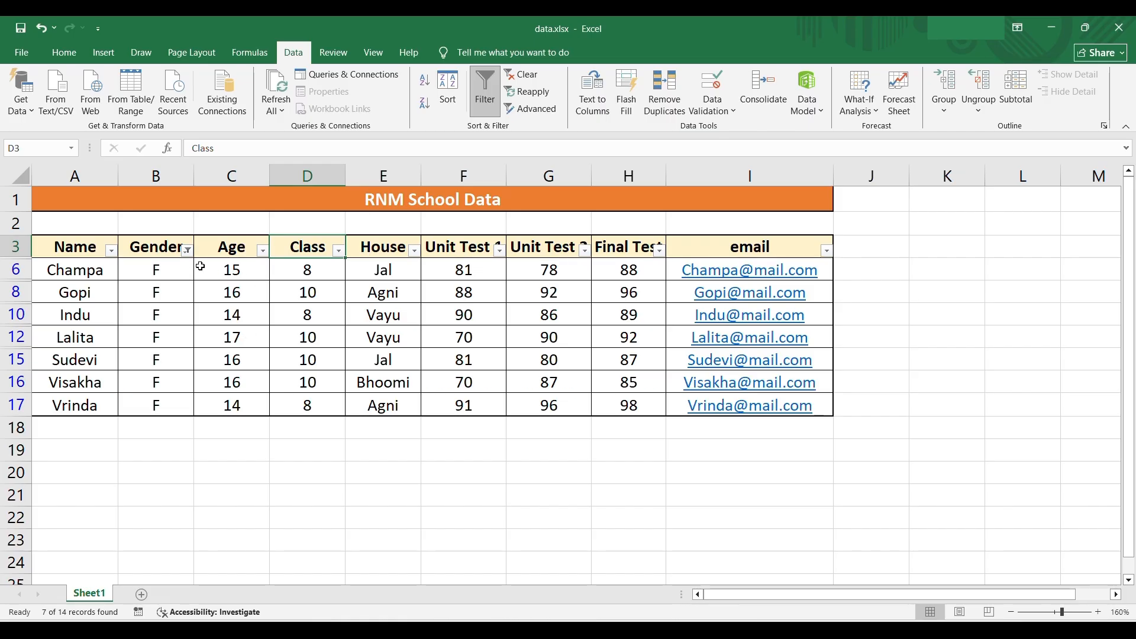
Step: Filter the House column to Bhoomi only, and remove all filters from the table
left_click(414, 248)
left_click(264, 417)
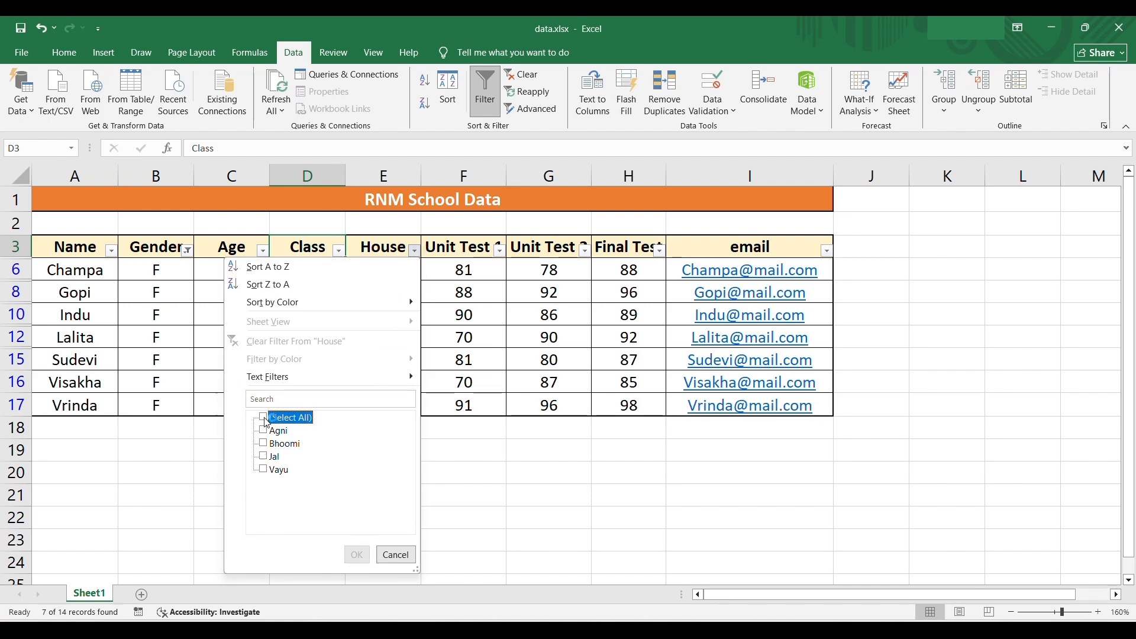
left_click(264, 445)
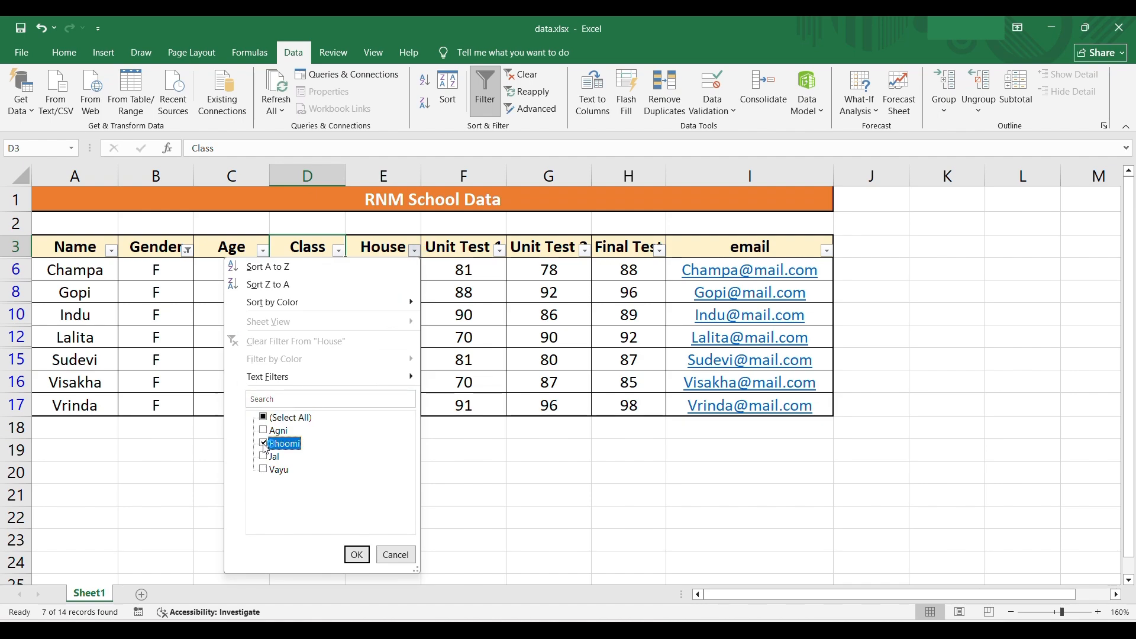
left_click(356, 555)
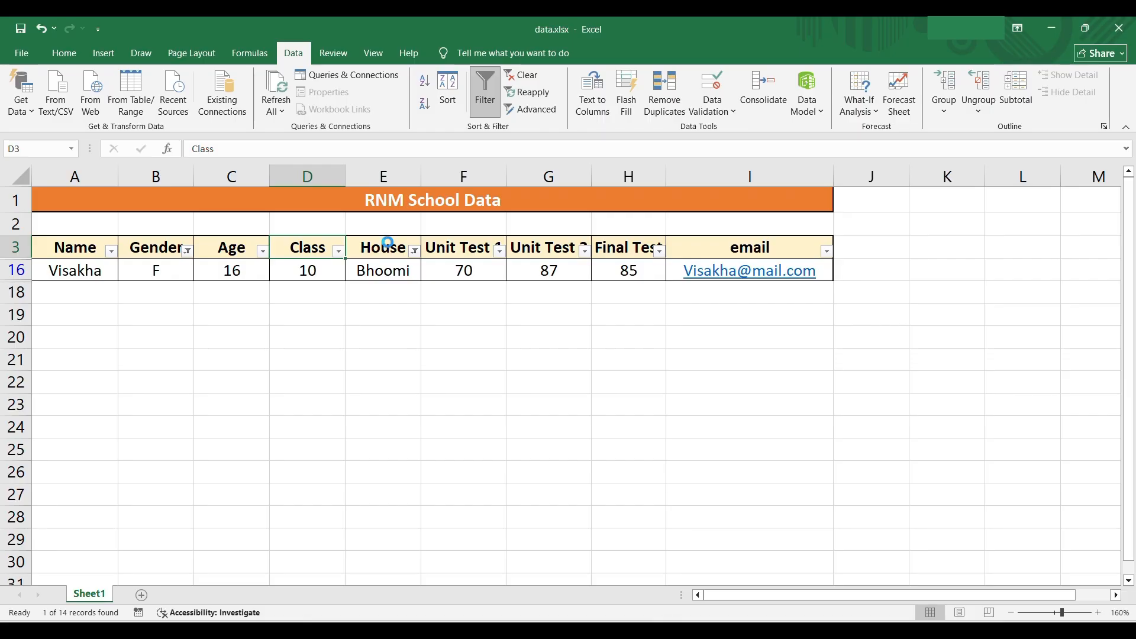
key("ctrl+shift+l")
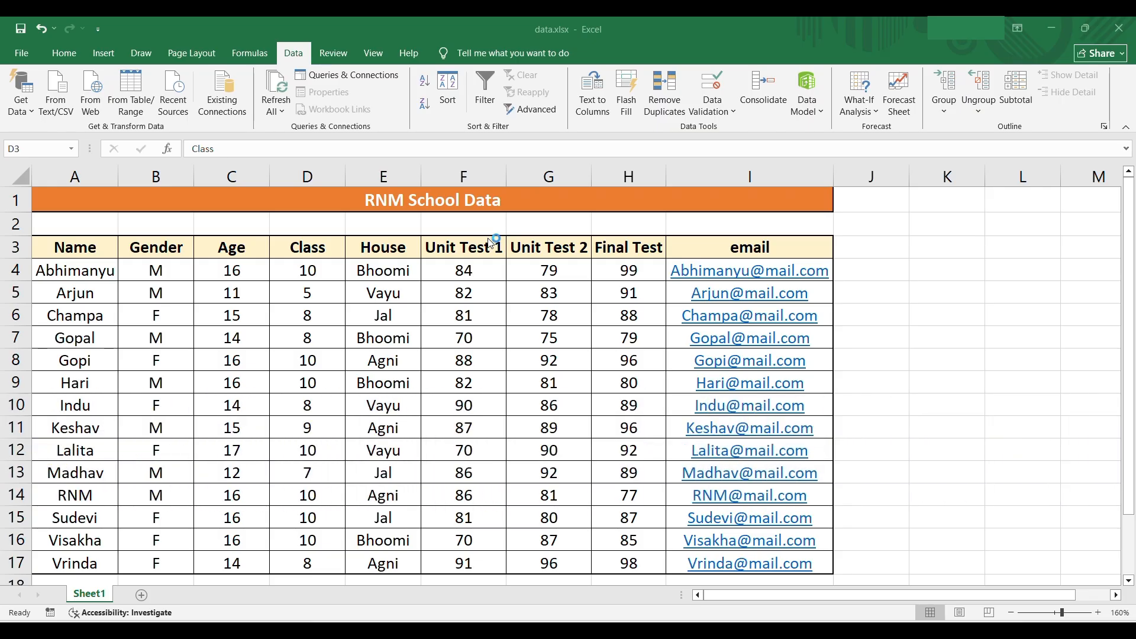
Step: Turn on the header filters and sort the table by Final Test from largest to smallest
left_click(454, 246)
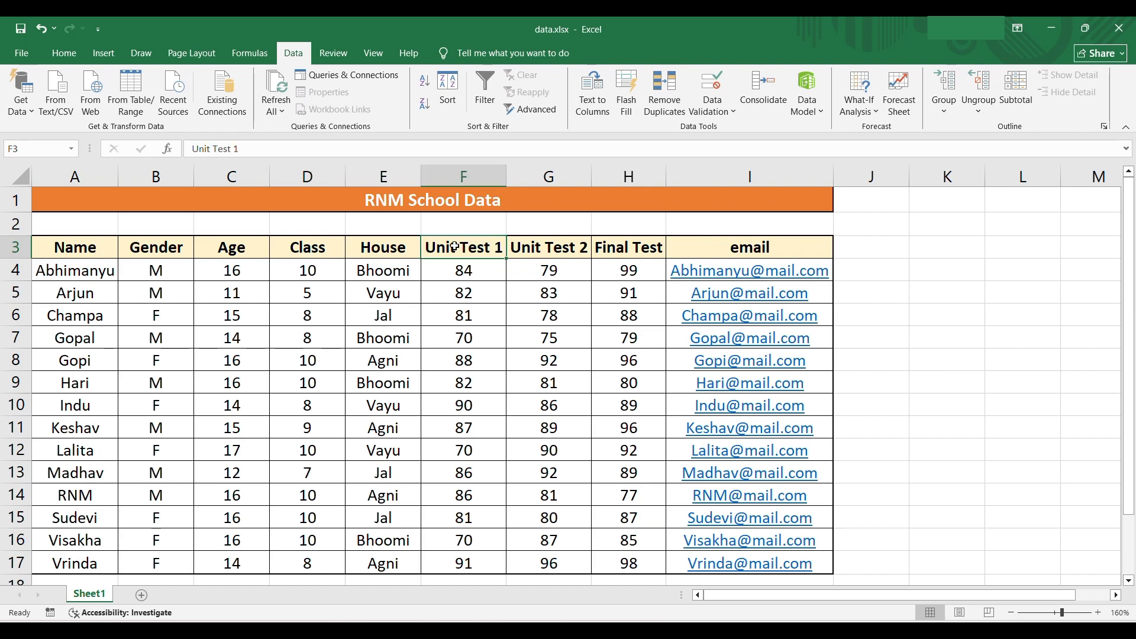
key("ctrl+shift+l")
left_click(659, 250)
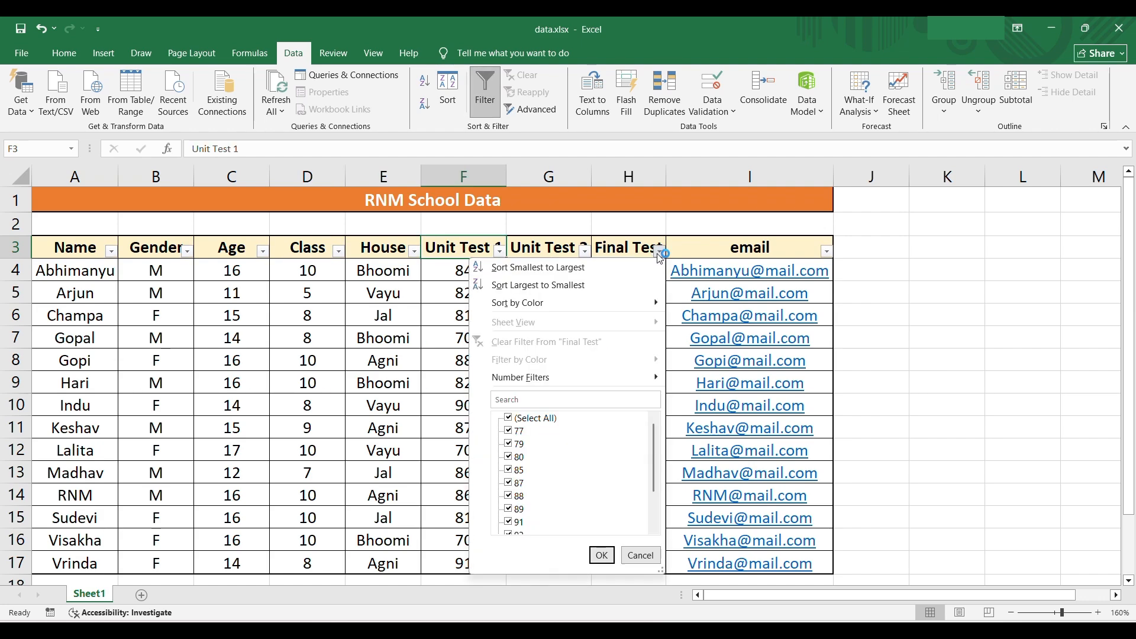
left_click(753, 232)
left_click(667, 252)
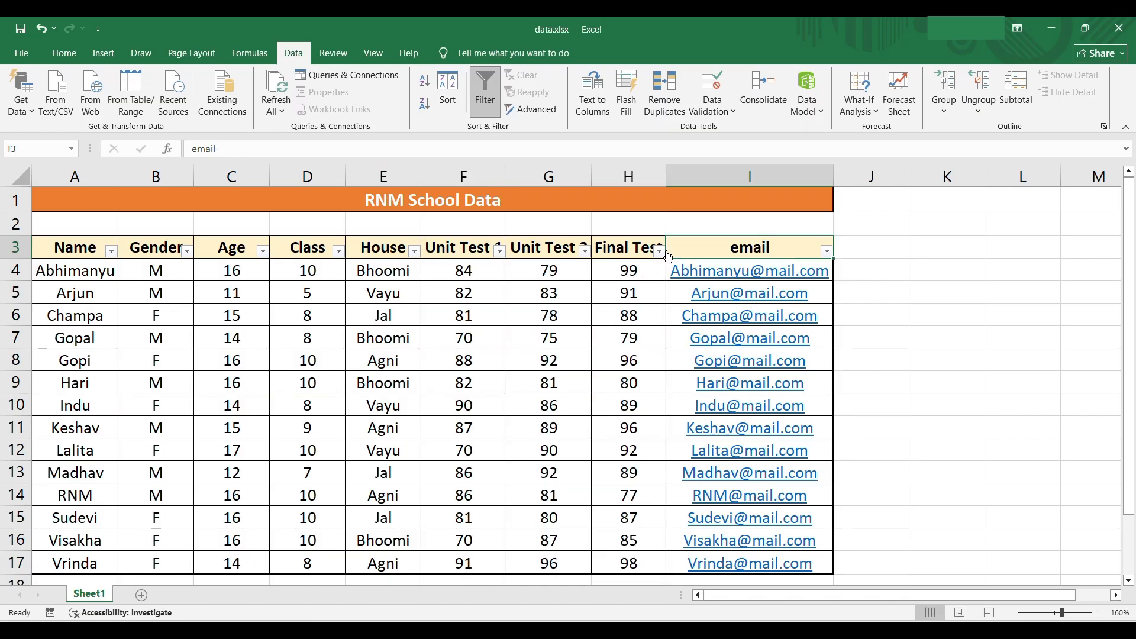
left_click(660, 250)
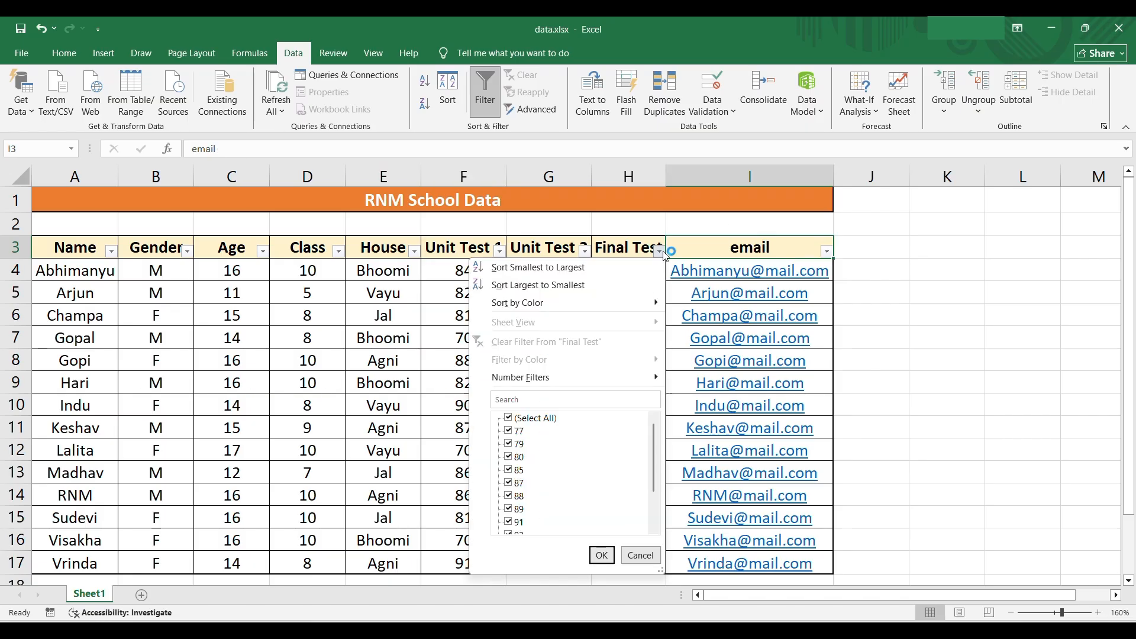
left_click(598, 285)
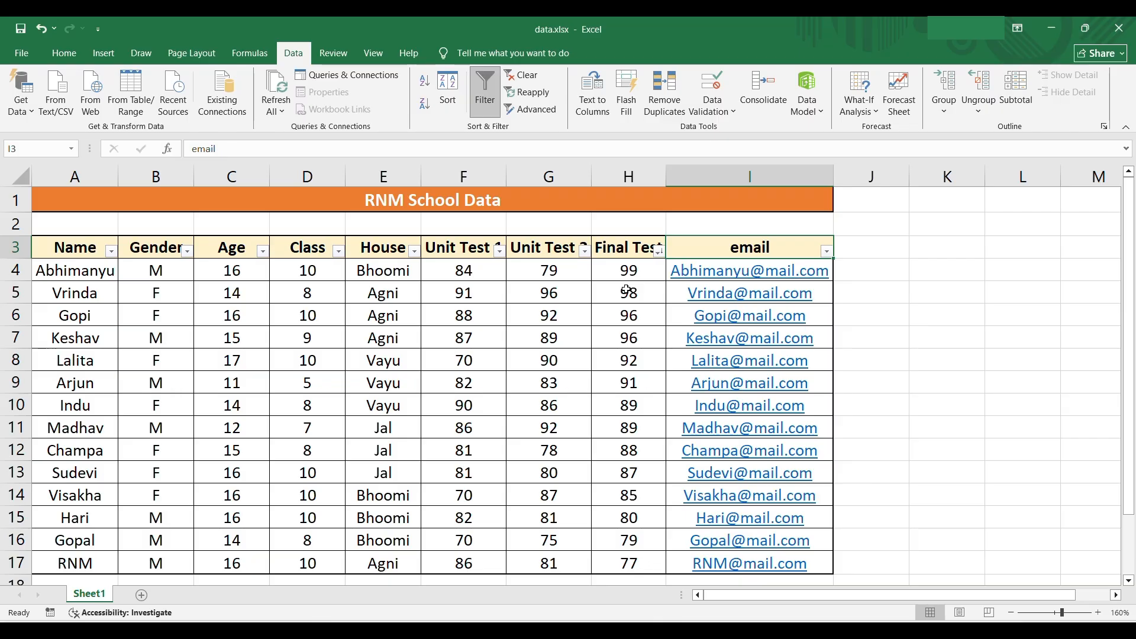
Step: Set up a custom sort of the table by Age on cell values, ordered Smallest to Largest
left_click(445, 102)
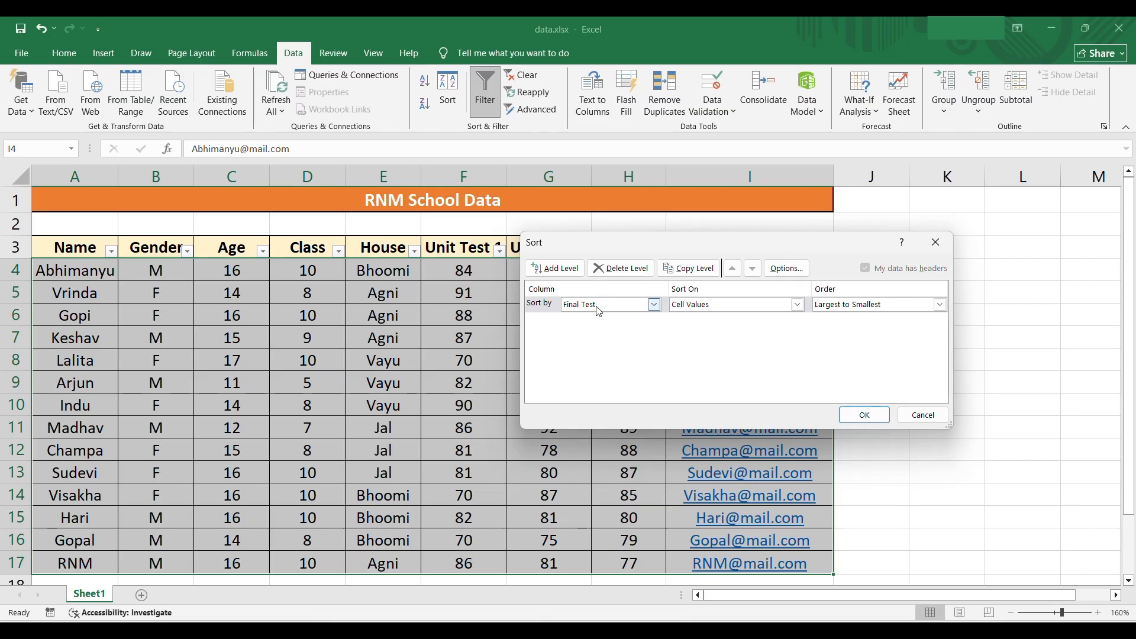
left_click(598, 306)
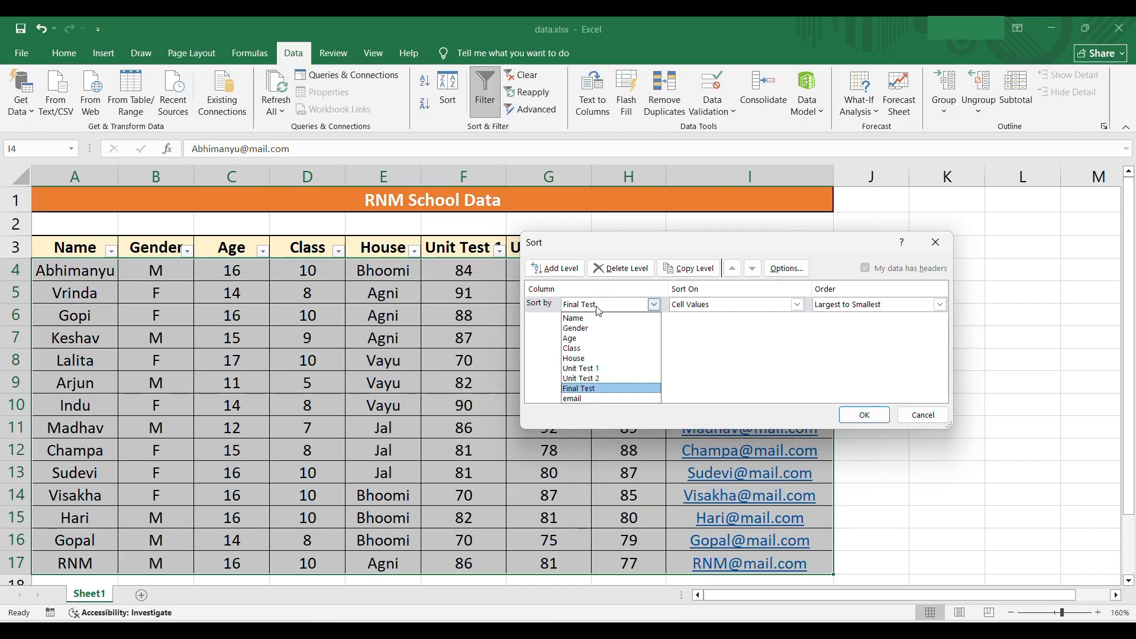
left_click(588, 337)
left_click(897, 305)
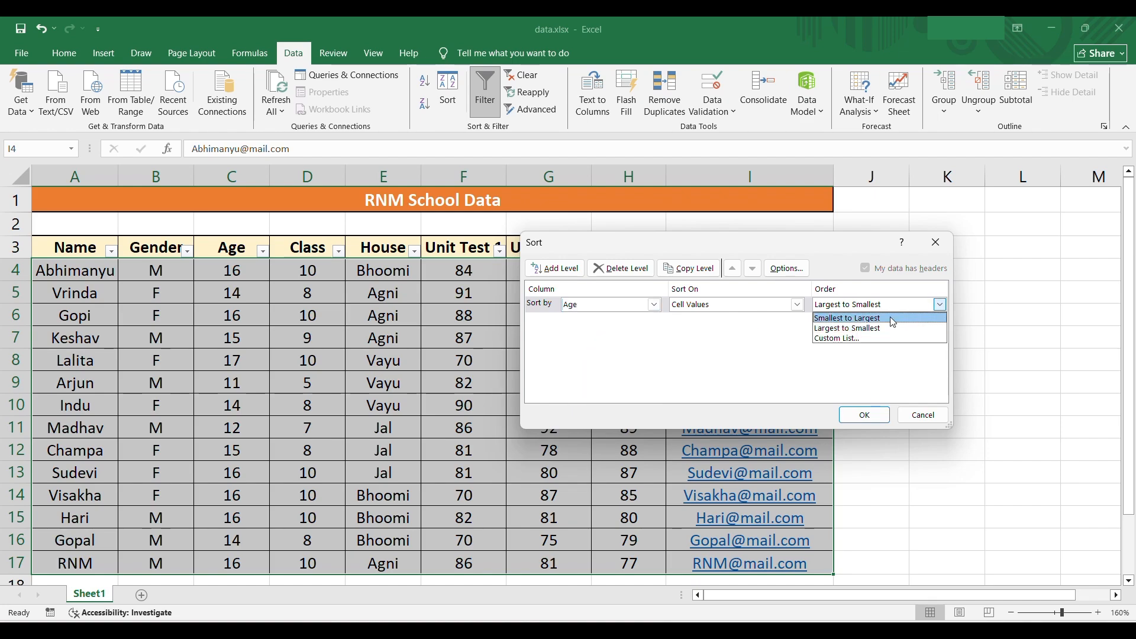
left_click(890, 318)
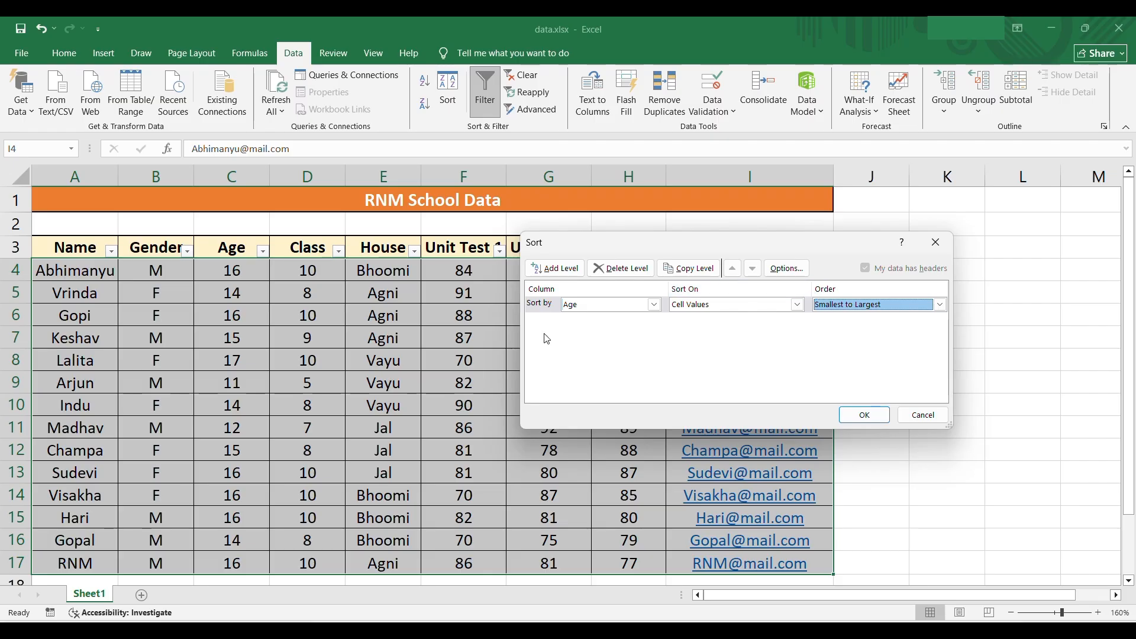
Step: Add a second sort level by Final Test, ordered Largest to Smallest, and apply the sort
left_click(566, 269)
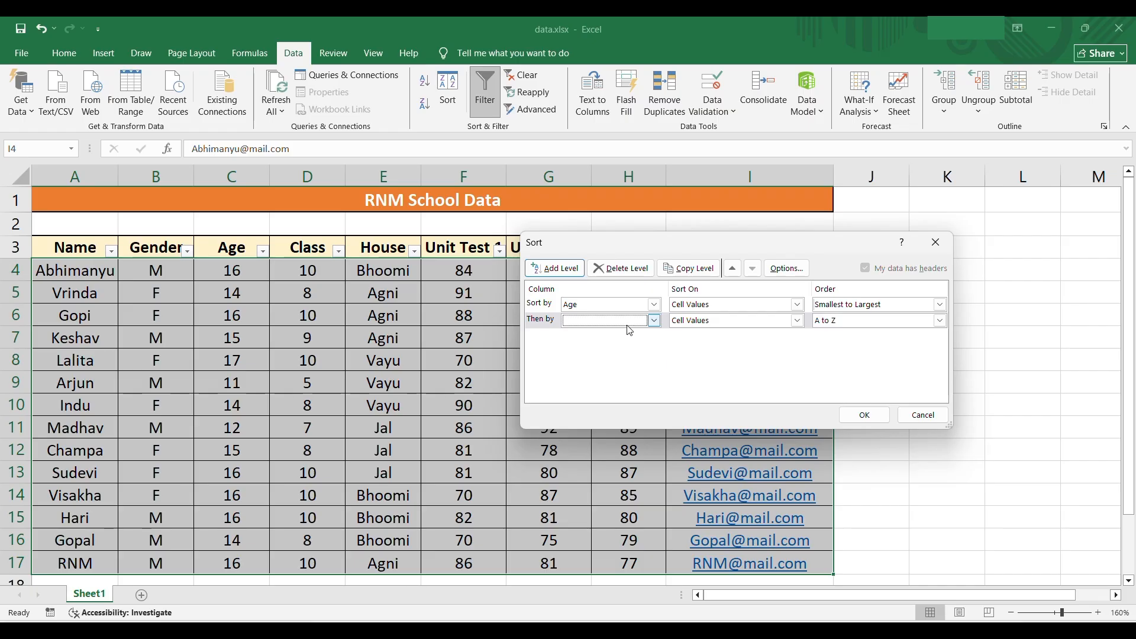
left_click(628, 325)
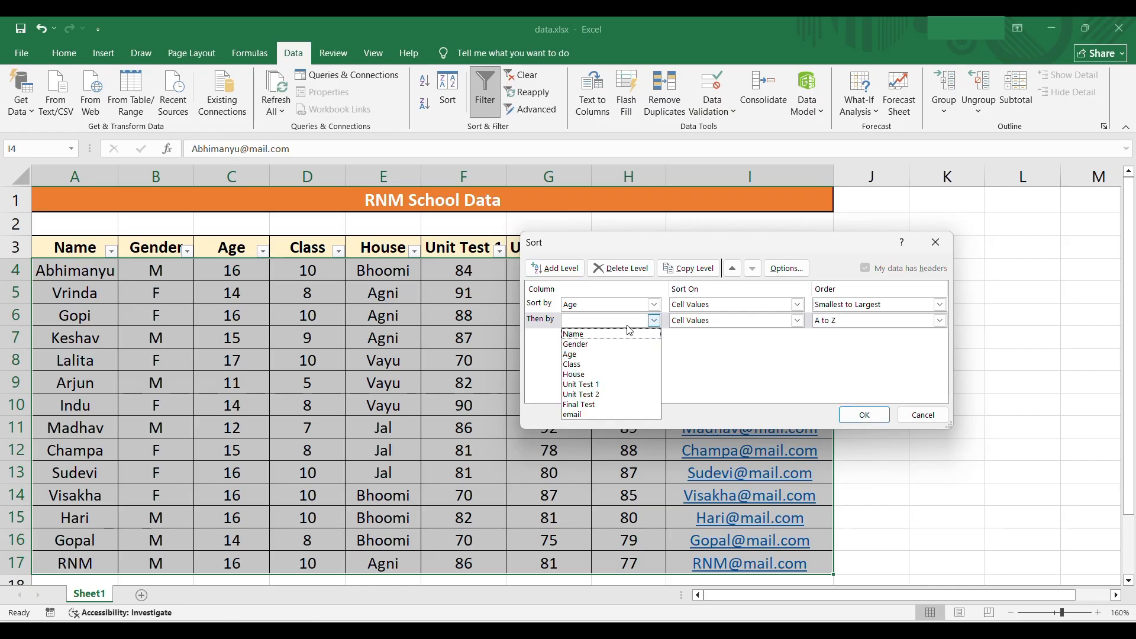
left_click(621, 406)
left_click(854, 321)
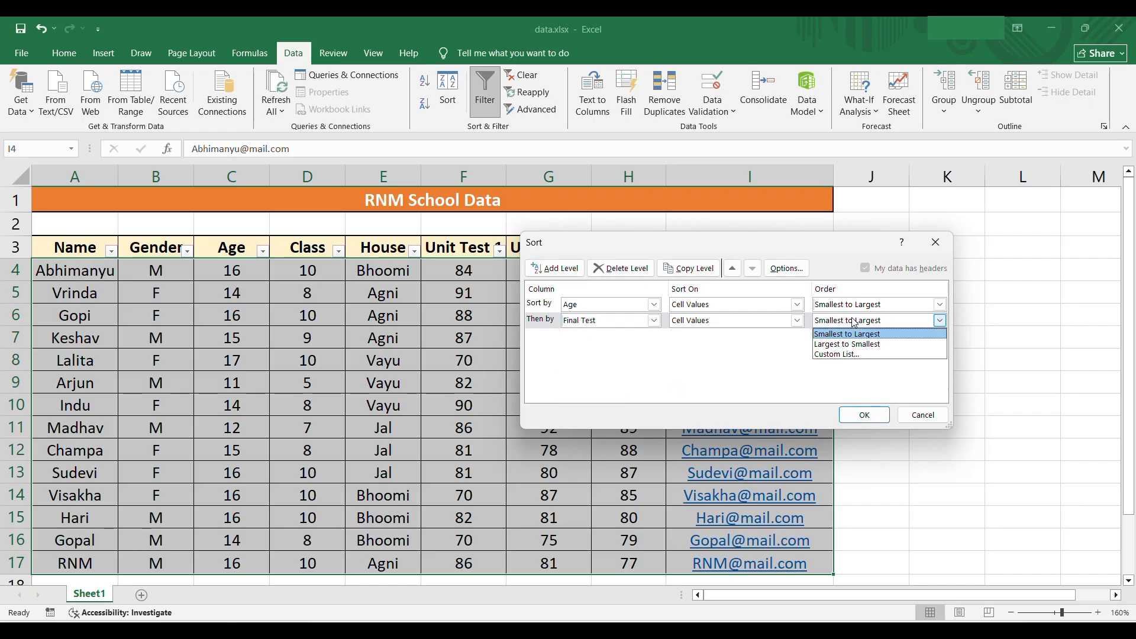
left_click(856, 344)
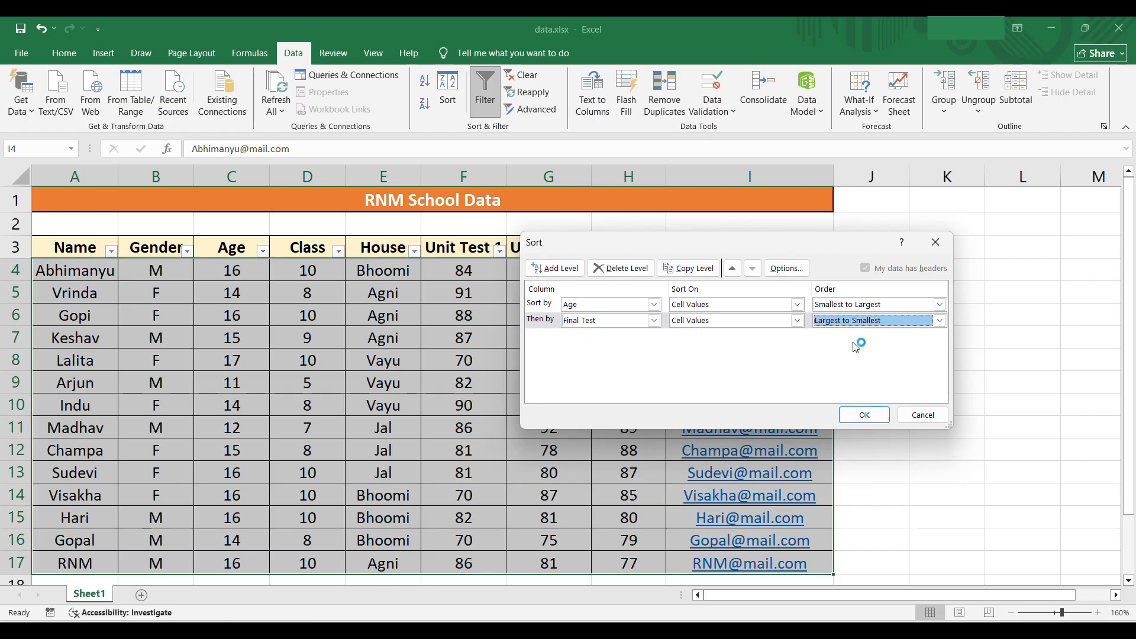
left_click(866, 416)
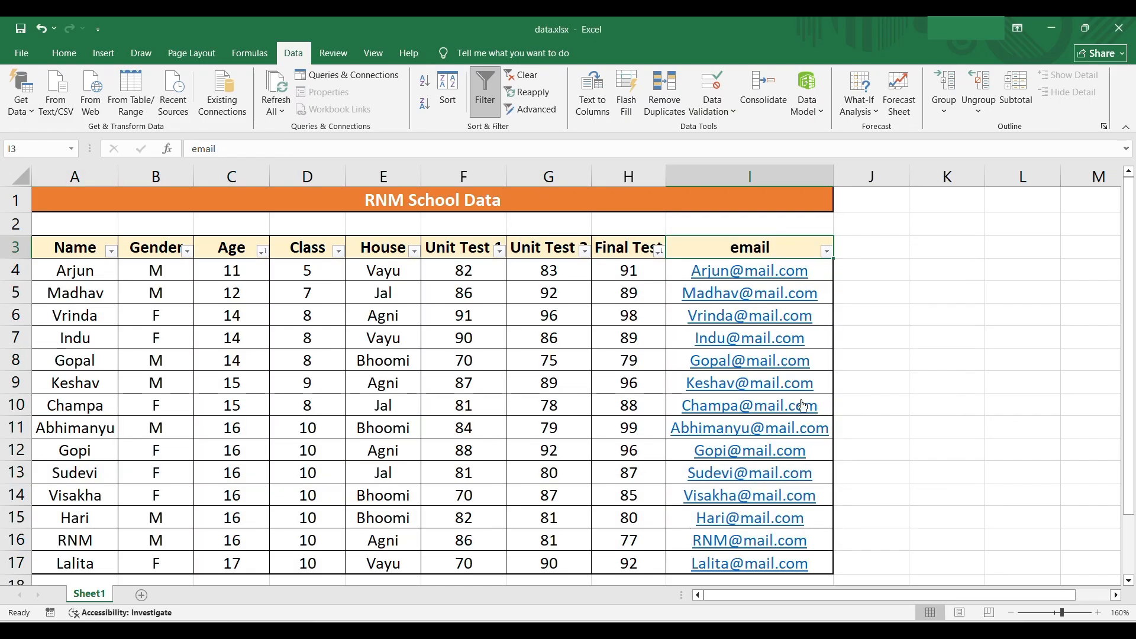
Step: Examine the order of ages in the sorted table, selecting the age 14 cells C6:C8
left_click(425, 336)
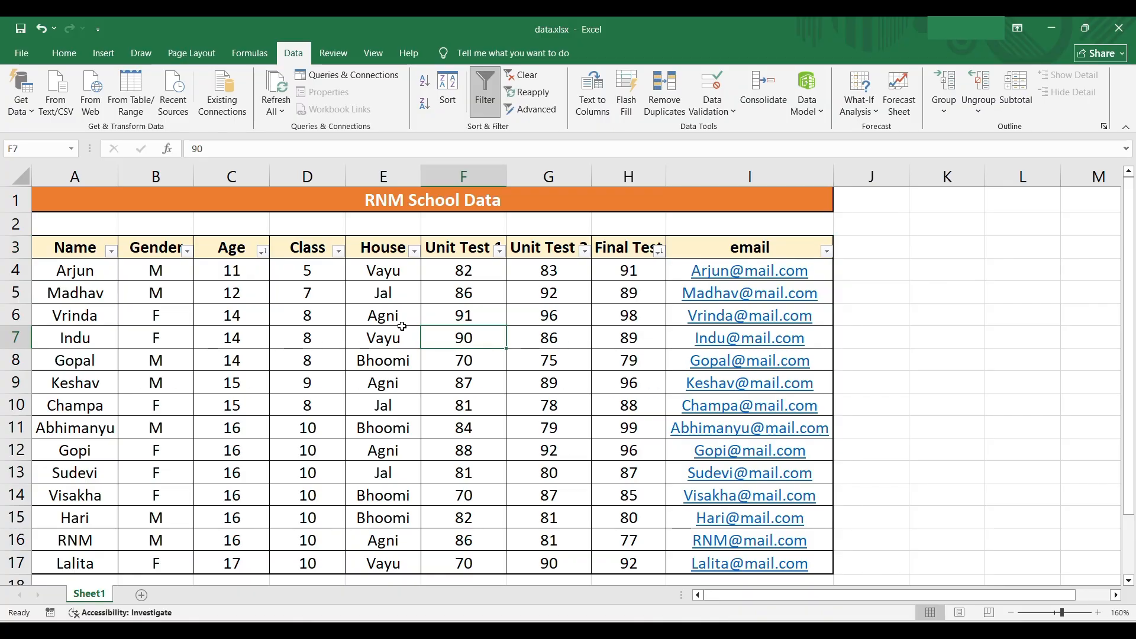
left_click(253, 275)
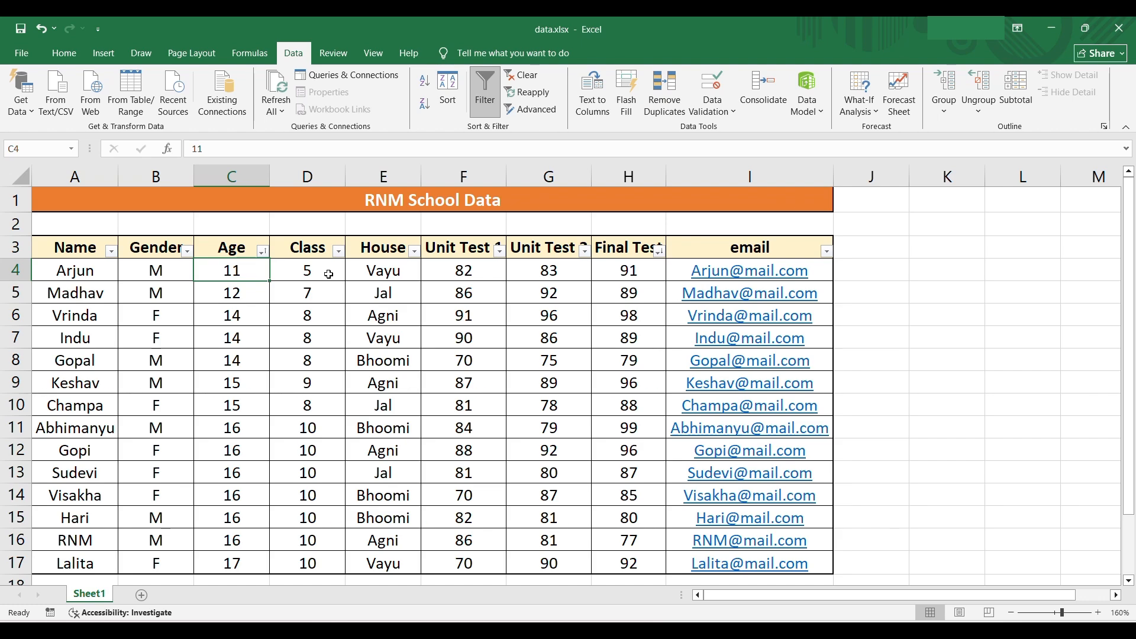
left_click(251, 318)
left_click_drag(251, 319, 255, 359)
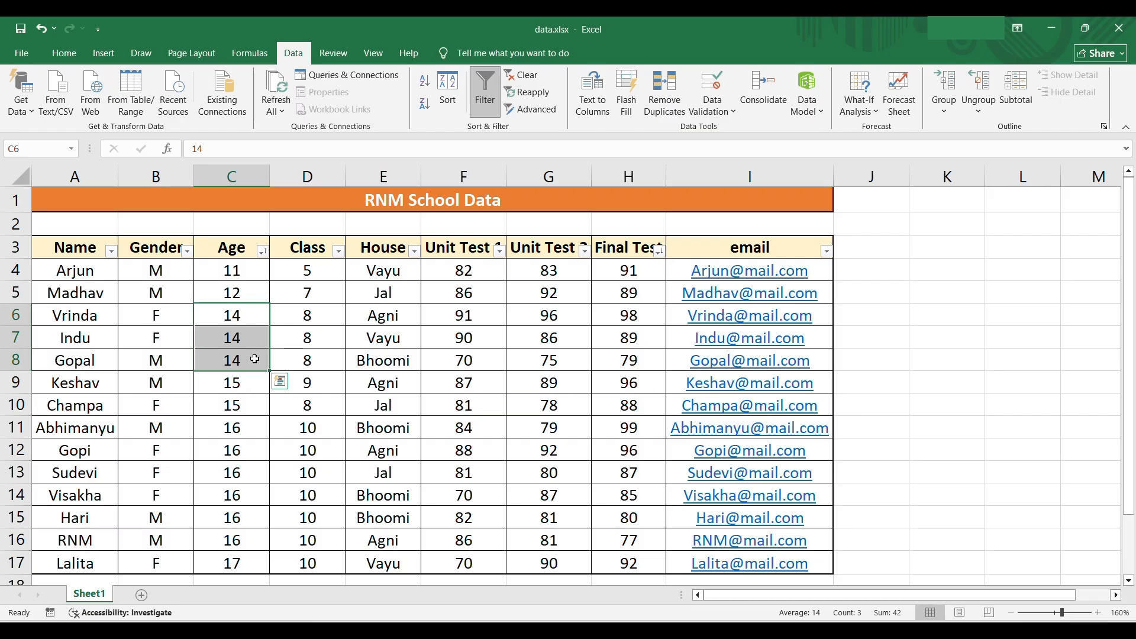
Step: Examine the Final Test scores of the age 14 rows in H6:H8
left_click_drag(611, 317, 616, 356)
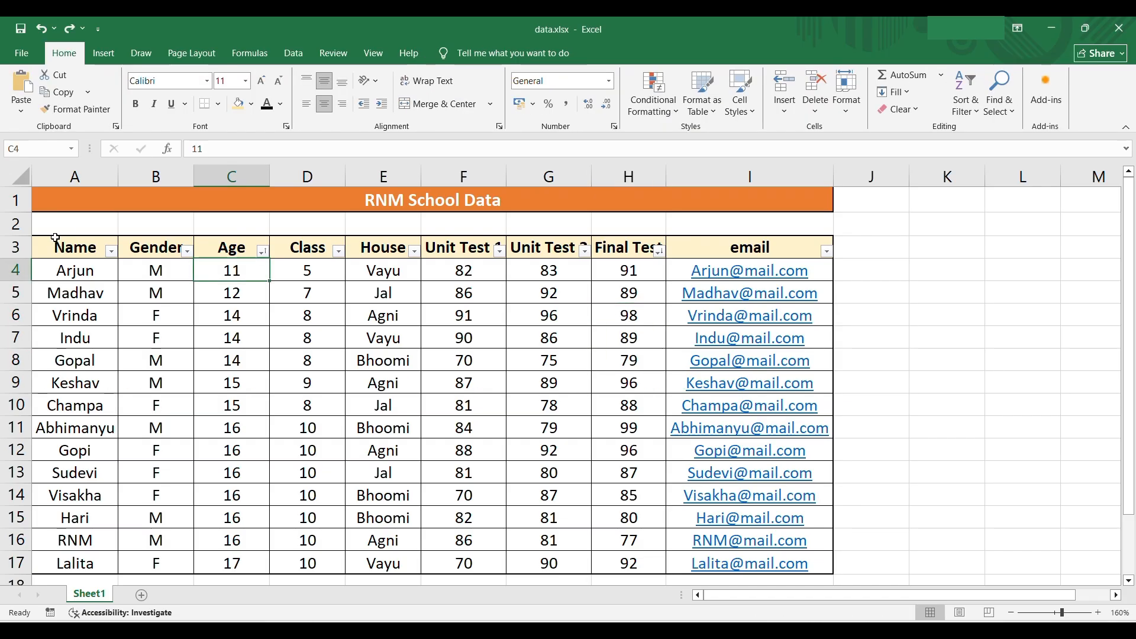
Step: Convert the data range A3:I17 into a table with headers and apply the black-header banded table style
left_click(68, 237)
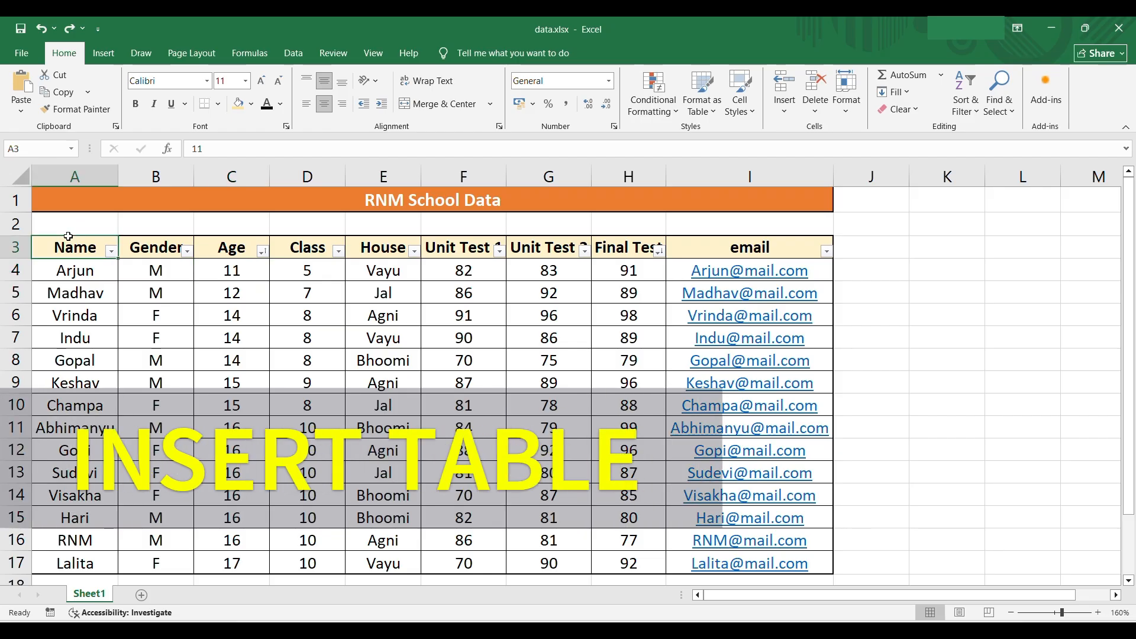
left_click(113, 58)
left_click(137, 102)
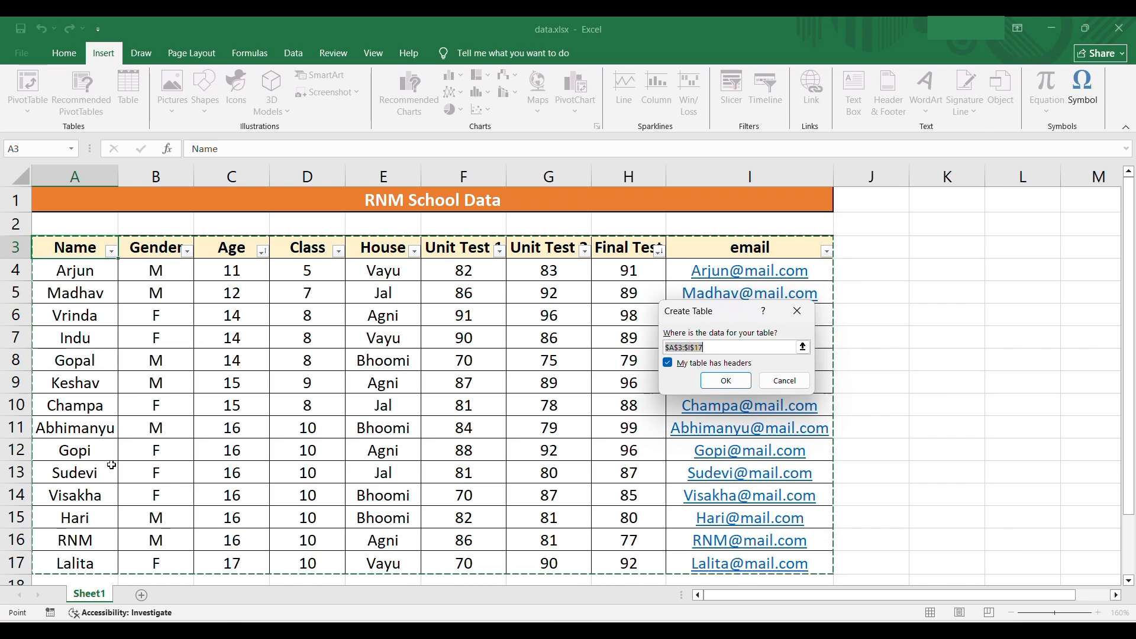
left_click(739, 382)
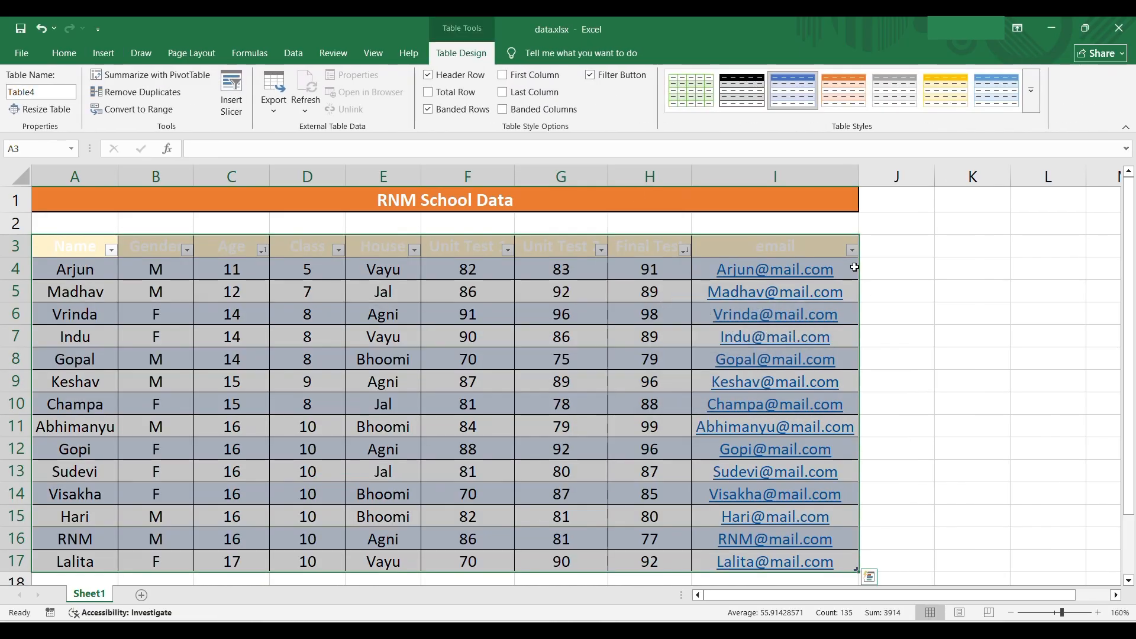
left_click(742, 90)
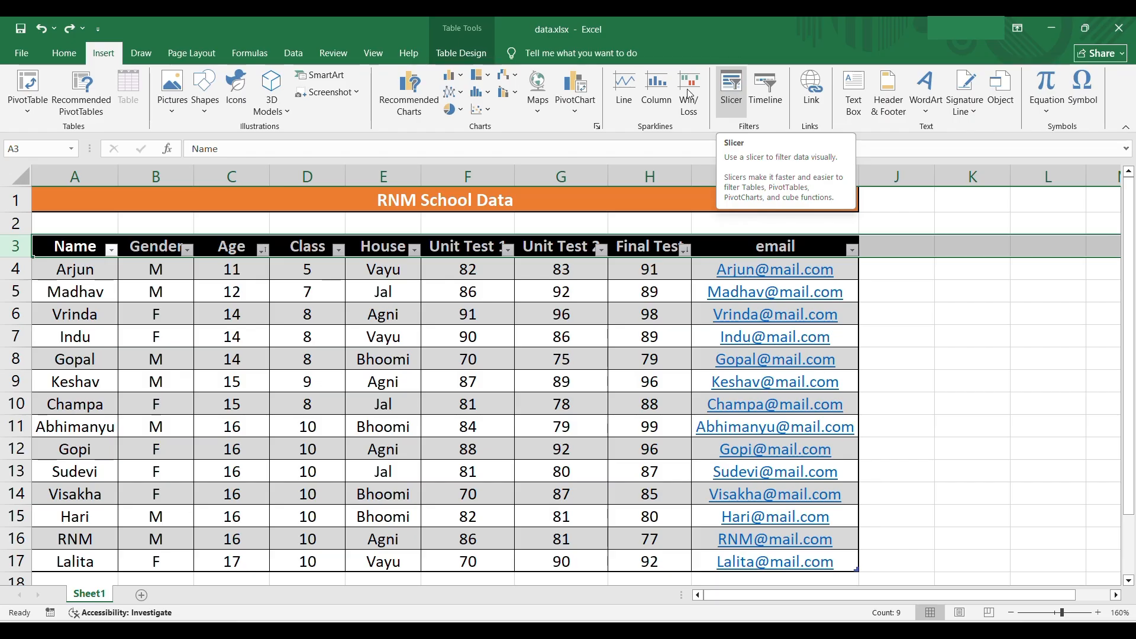
Step: Insert slicers for Gender and House and place them beside the email column of the table
left_click(3, 246)
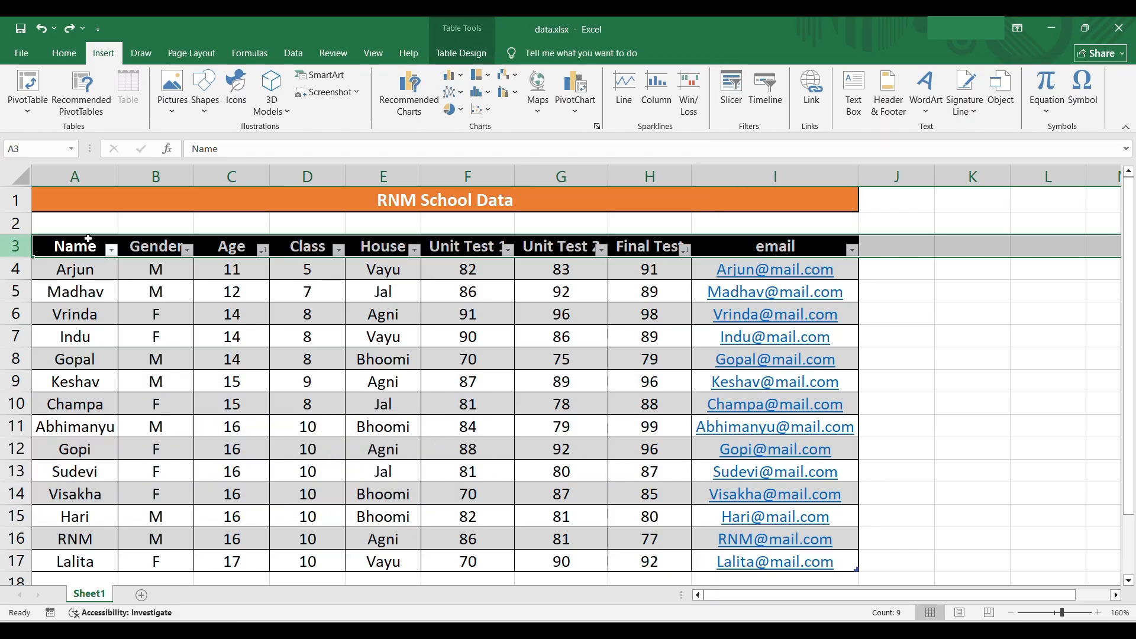
left_click(731, 88)
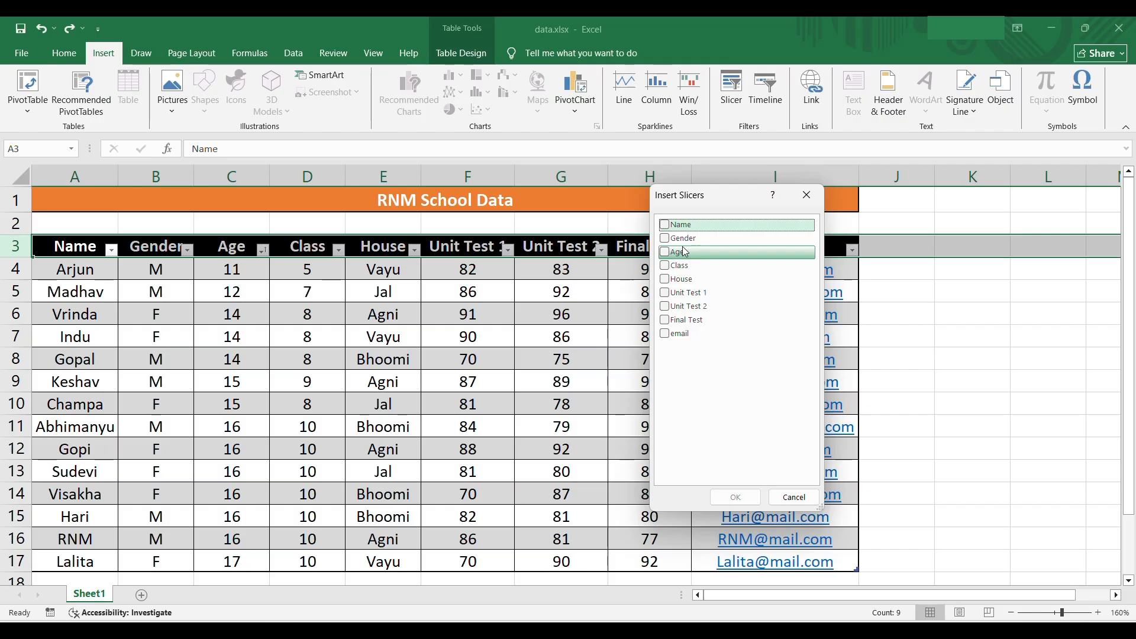
left_click(665, 238)
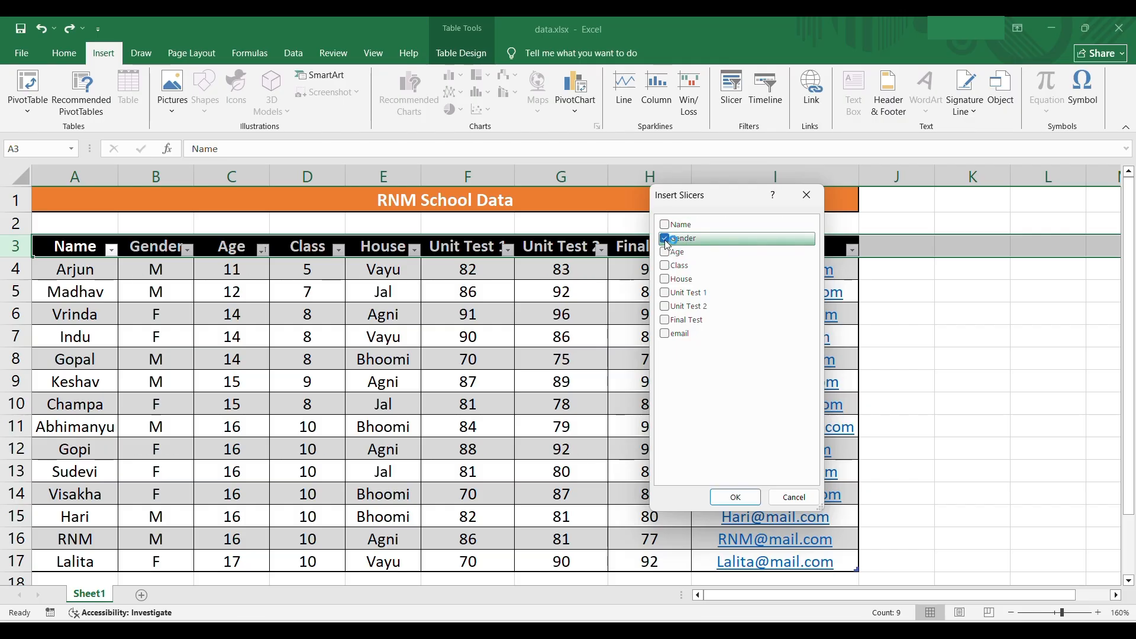
left_click(665, 280)
left_click(735, 497)
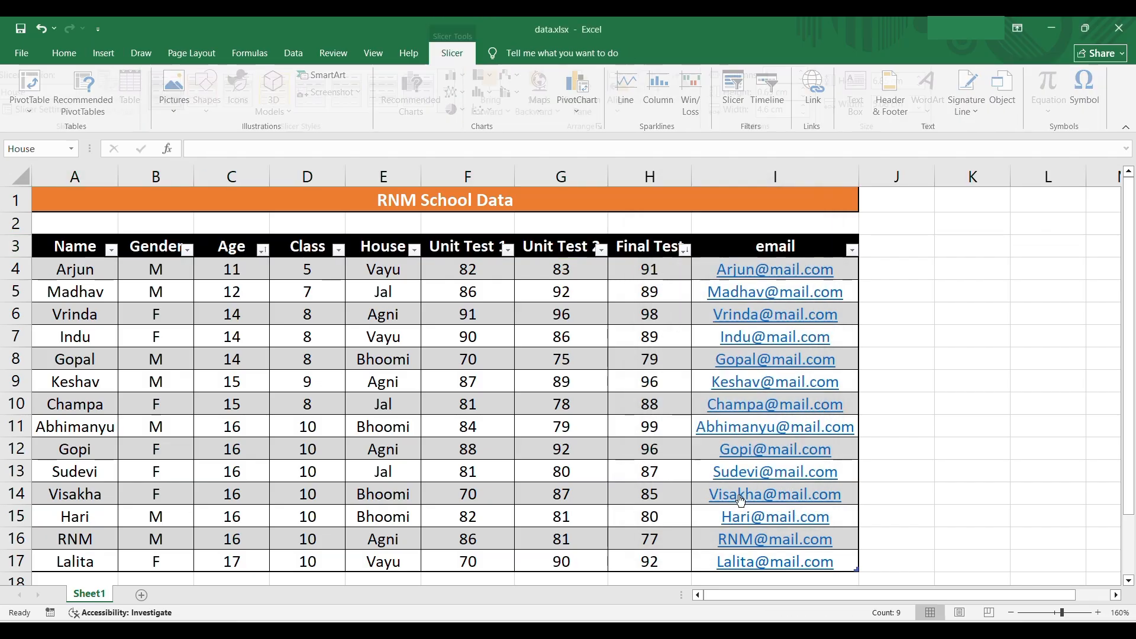
left_click_drag(588, 219, 961, 224)
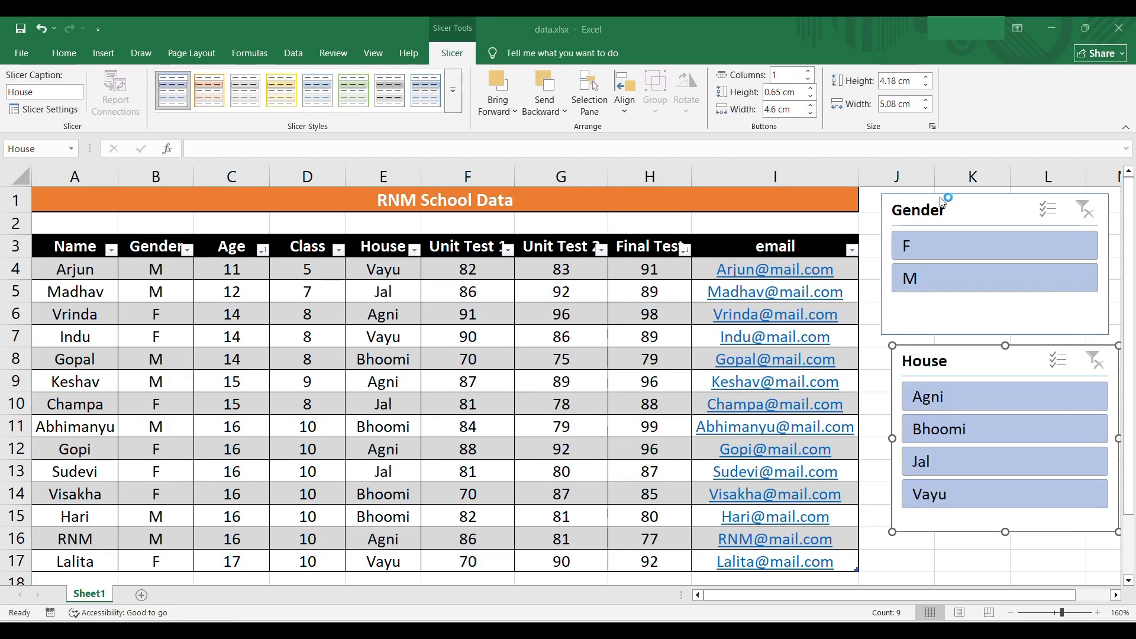
Step: Filter the table with the slicers to Gender F and House Agni, and clear both slicer filters
left_click(941, 245)
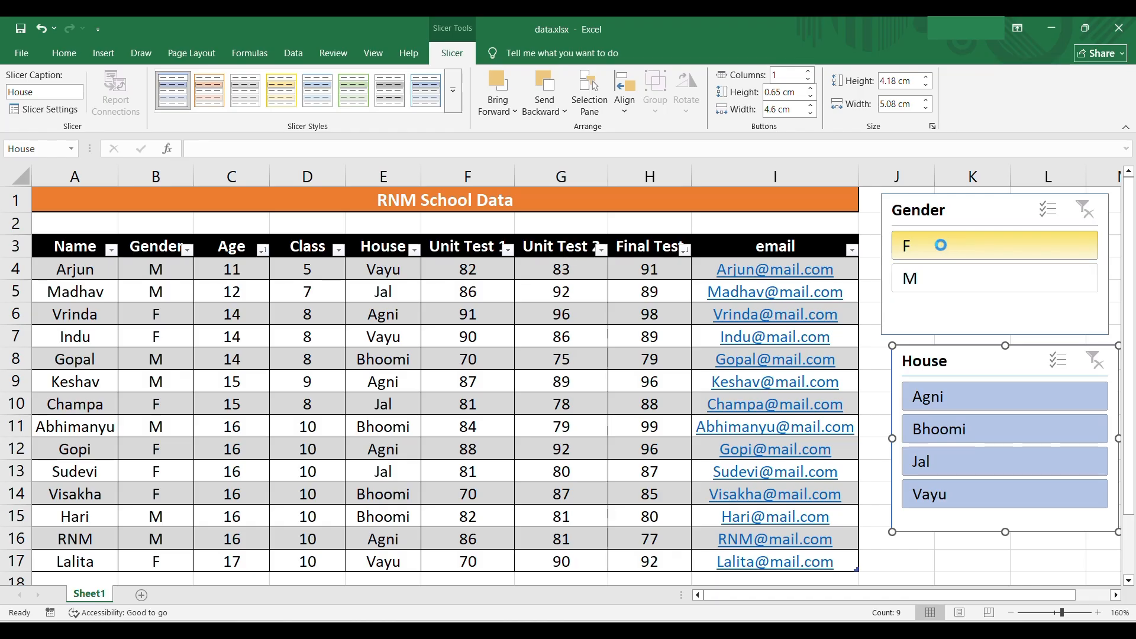
left_click(947, 401)
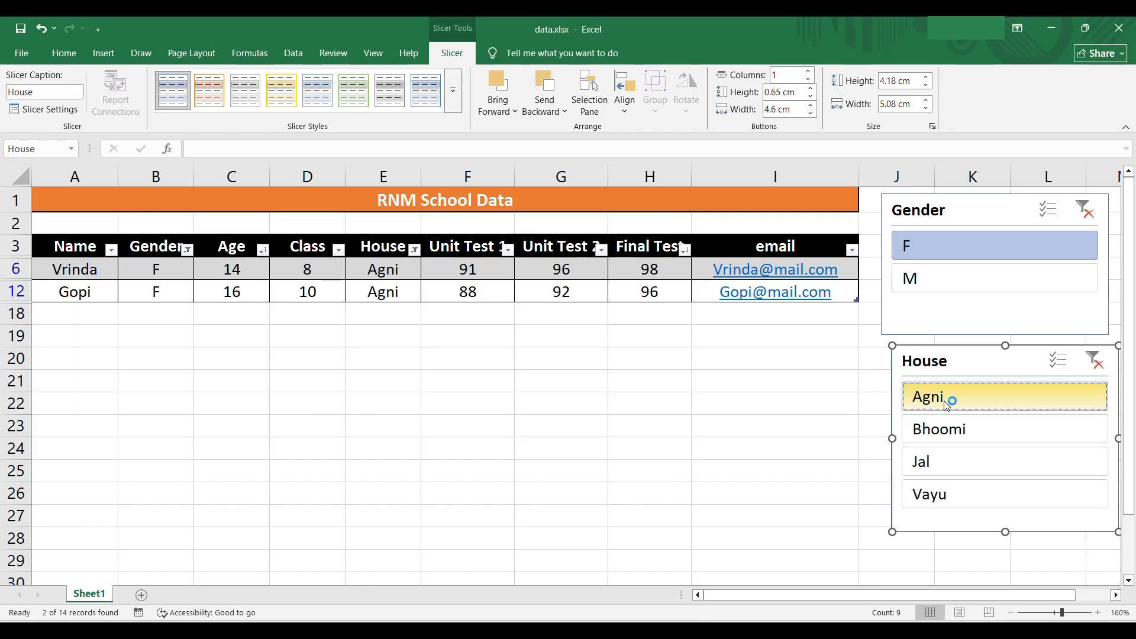
left_click(1097, 368)
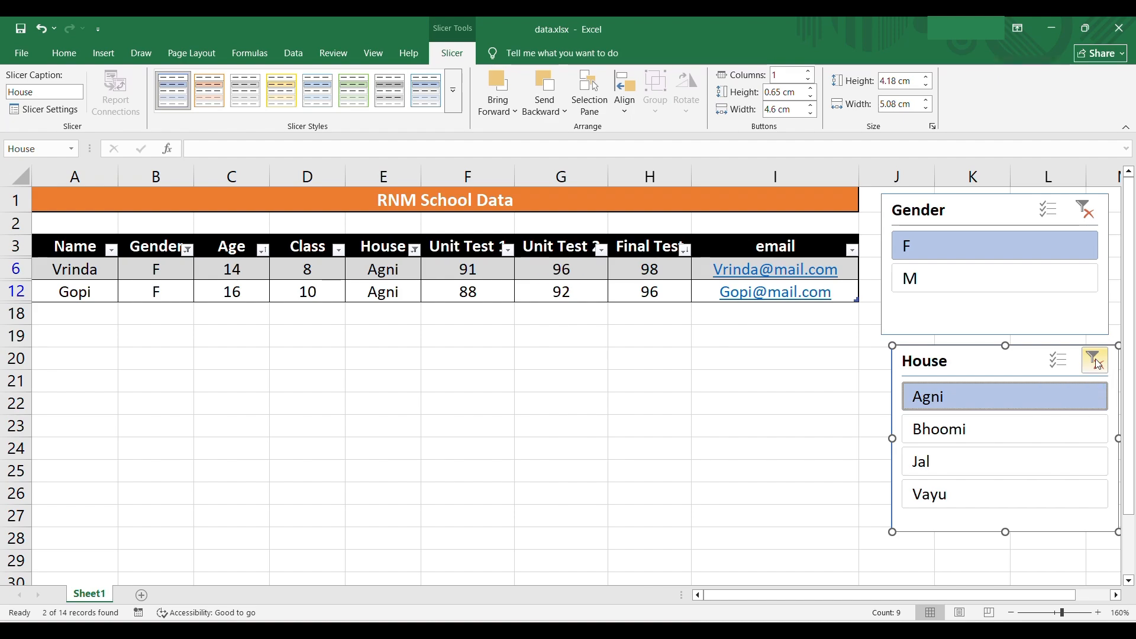
left_click(1096, 364)
left_click(1085, 210)
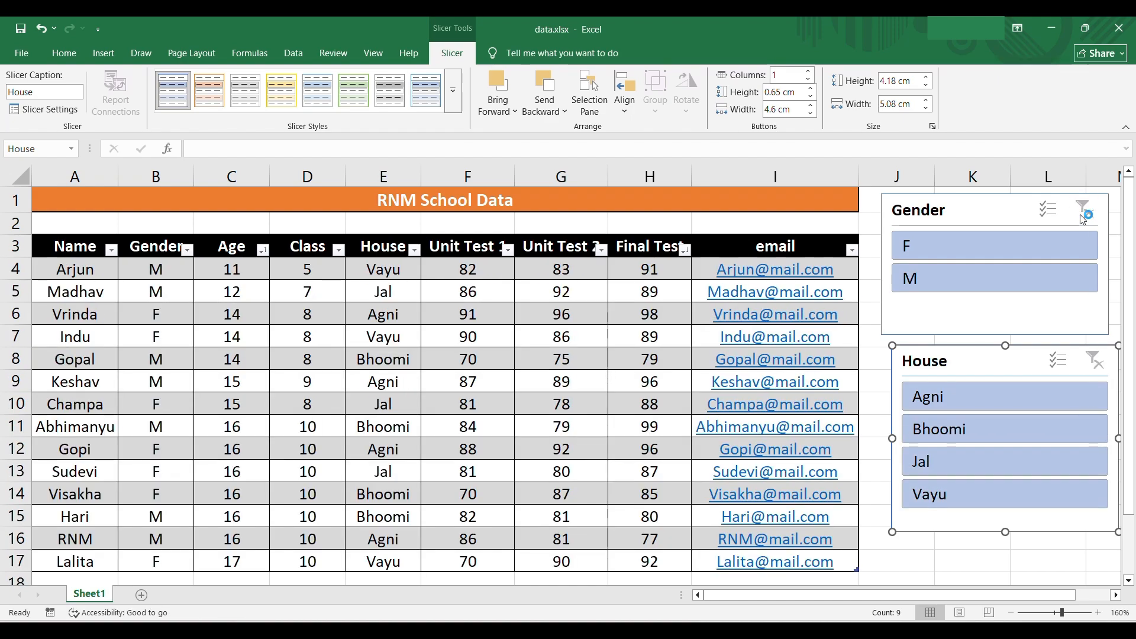
left_click(112, 249)
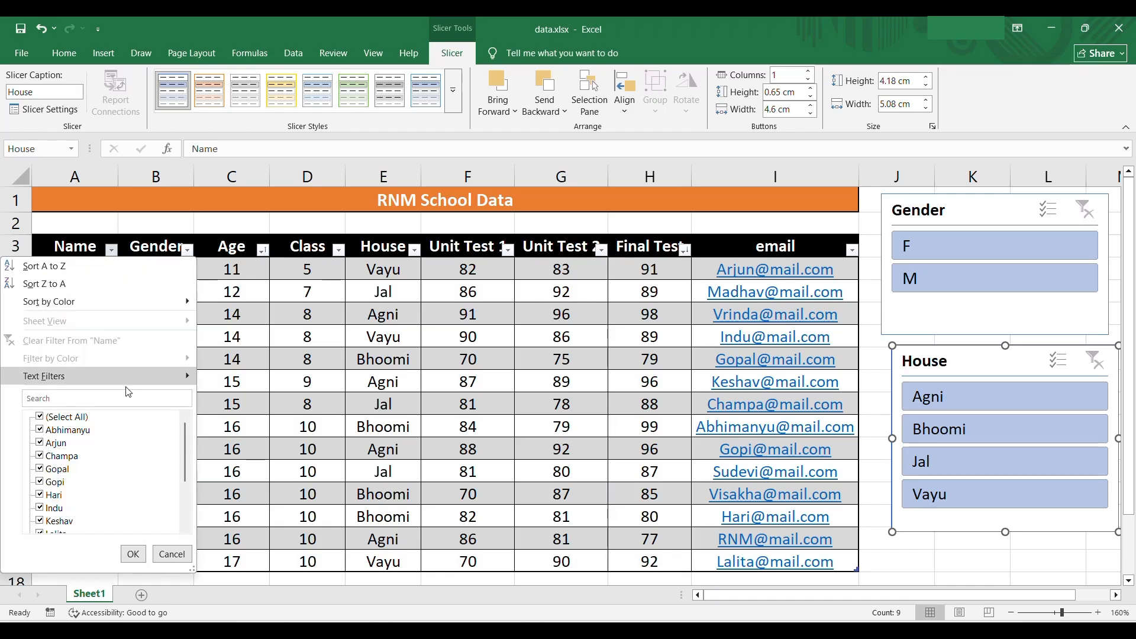
left_click(247, 338)
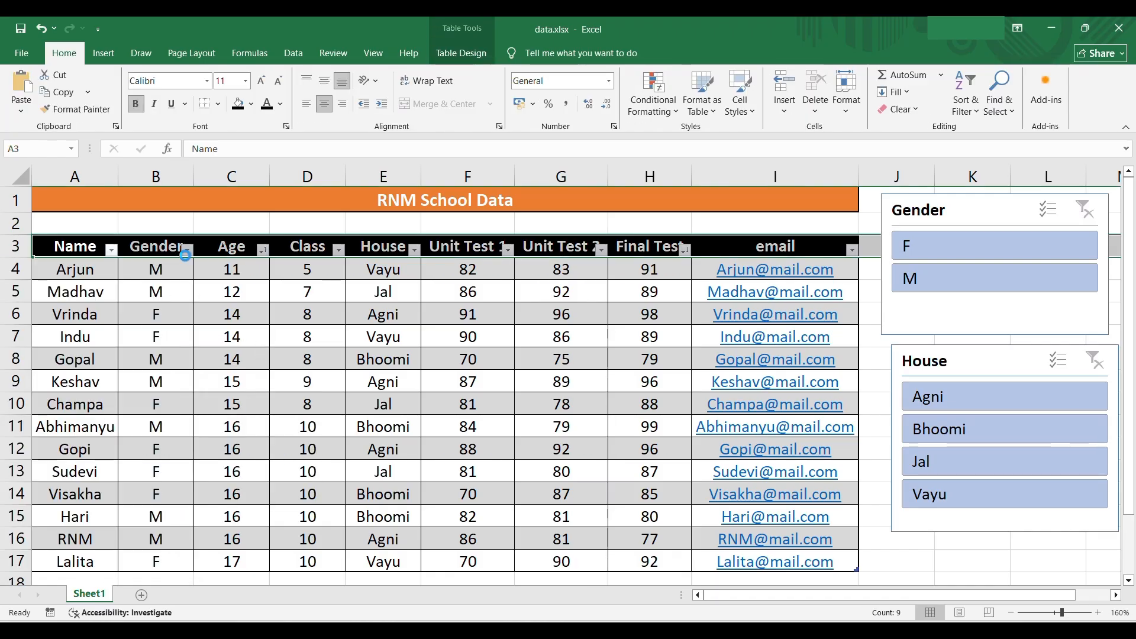
left_click(186, 252)
left_click(249, 414)
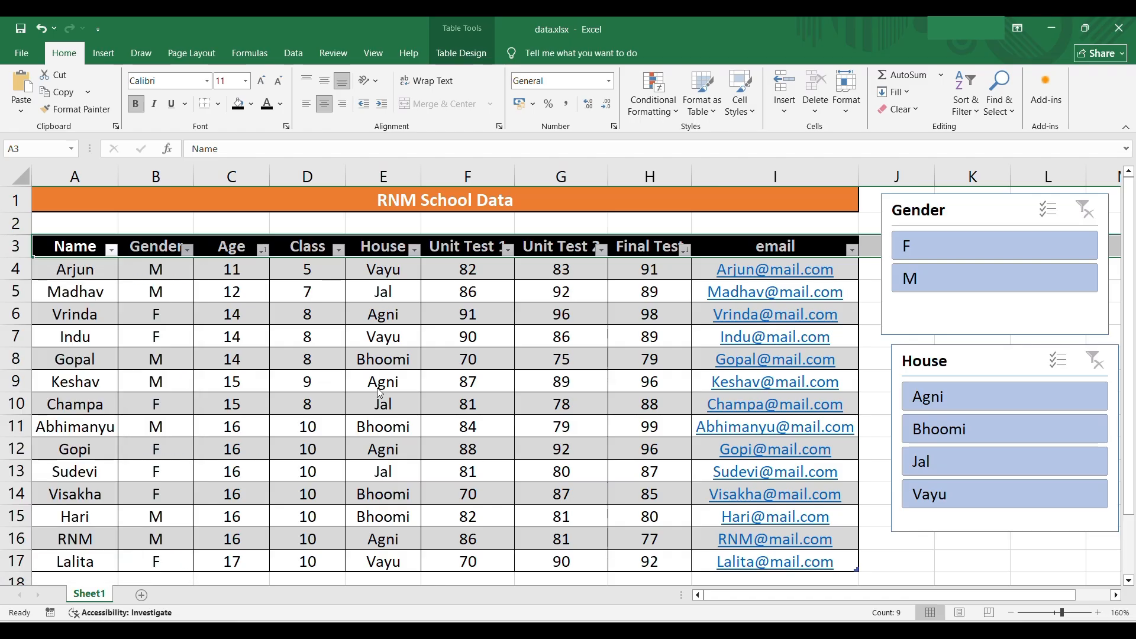
Step: Filter the table with the slicers by Gender M and separately by House Bhoomi, removing each filter again
left_click(928, 266)
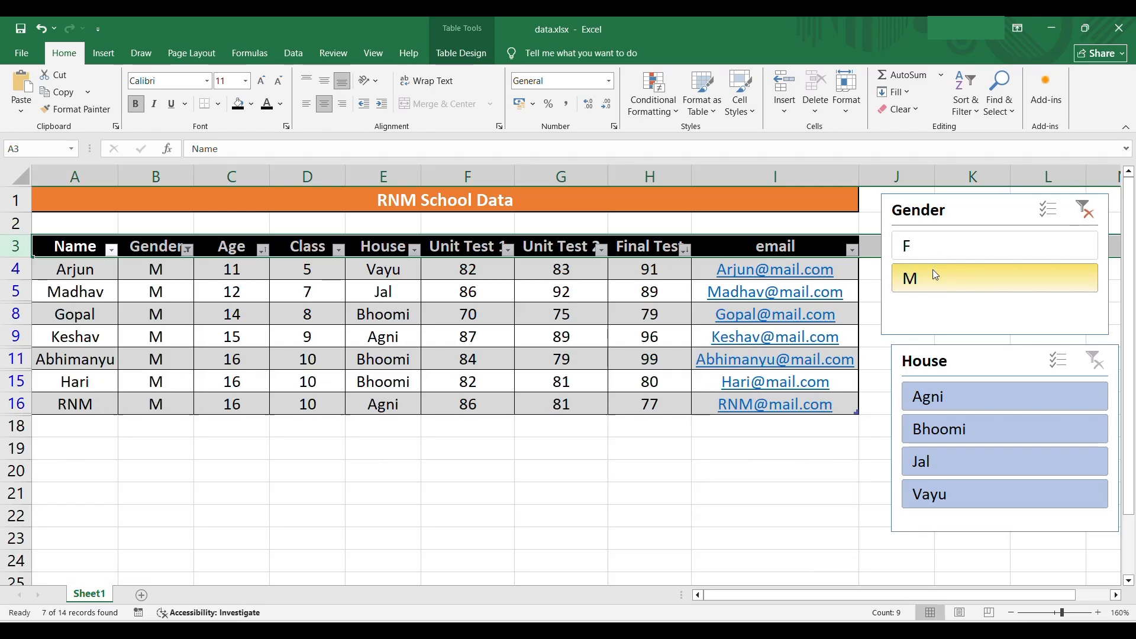
left_click(1092, 211)
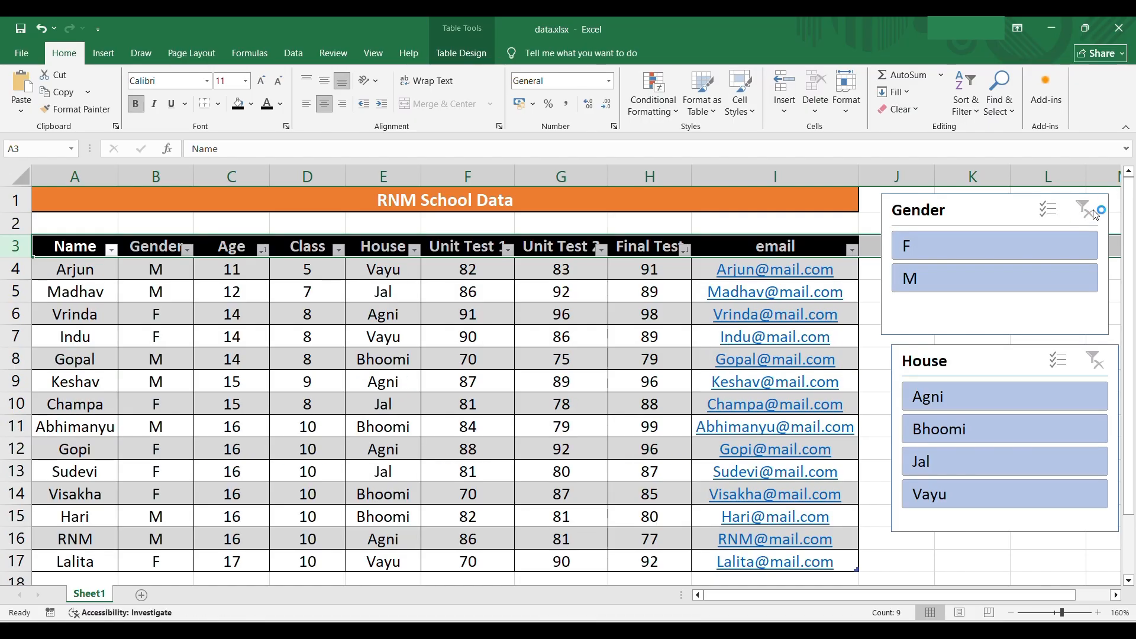
left_click(982, 436)
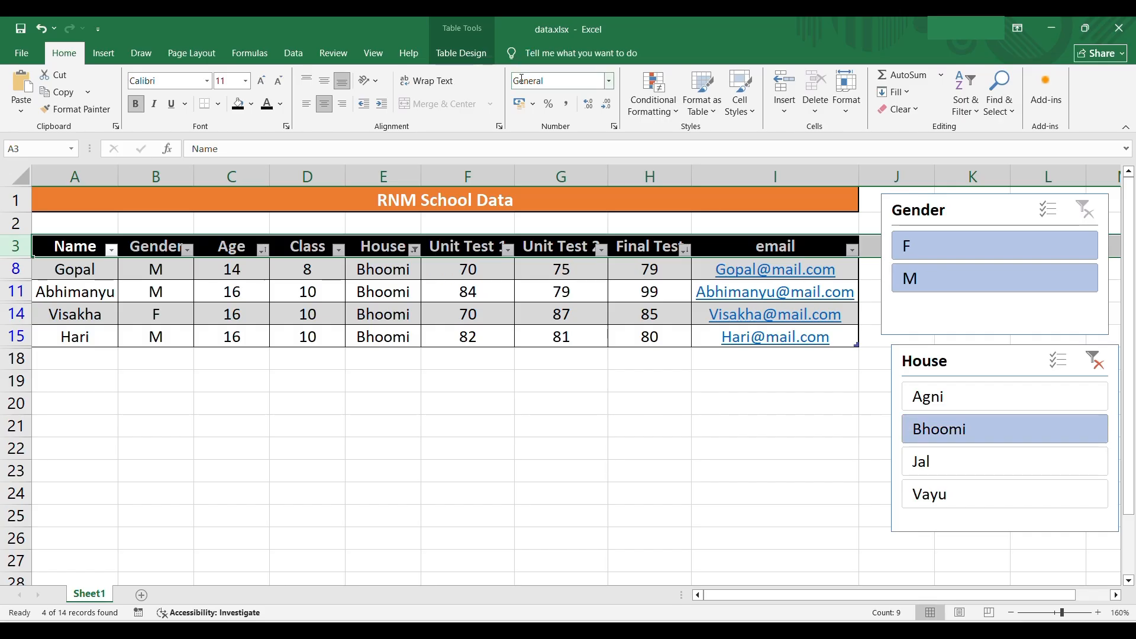
key("ctrl+z")
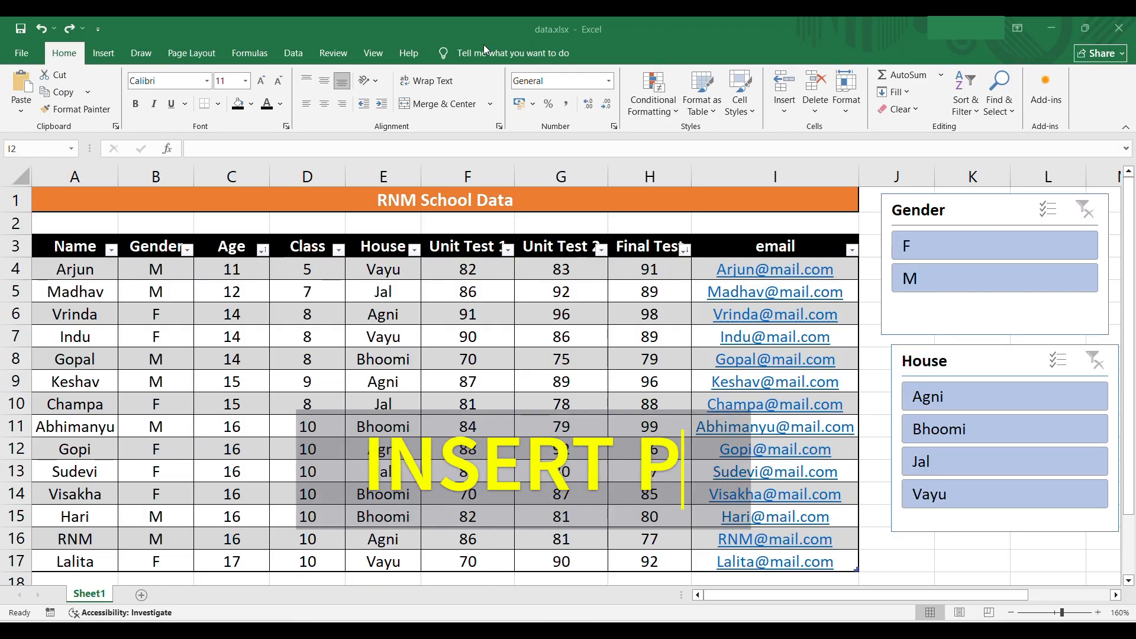
left_click(105, 55)
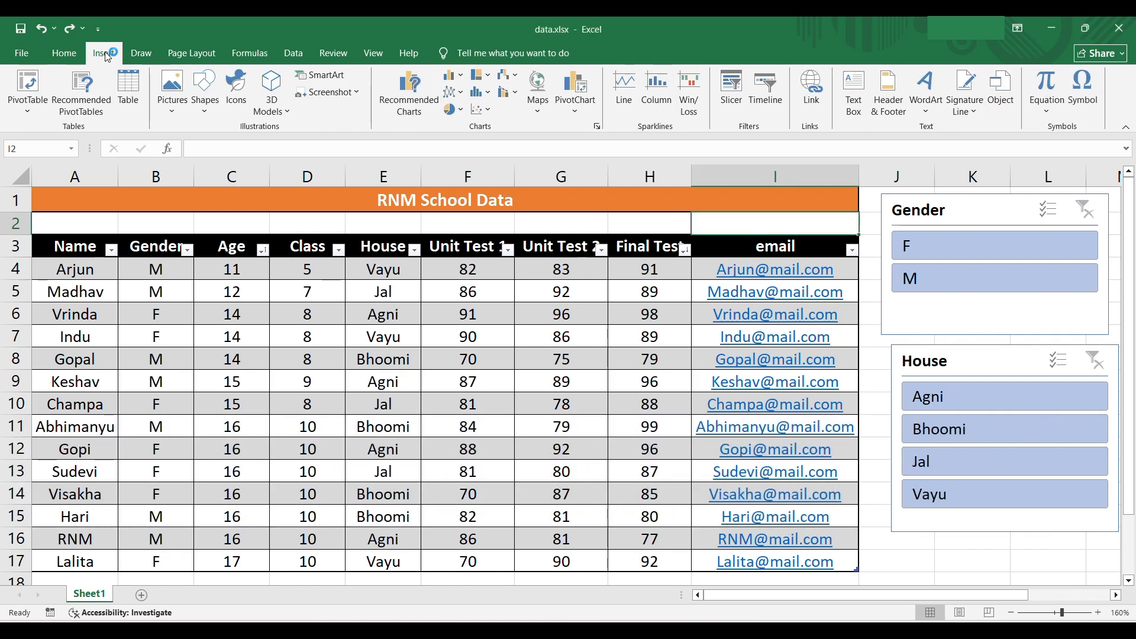
left_click(176, 103)
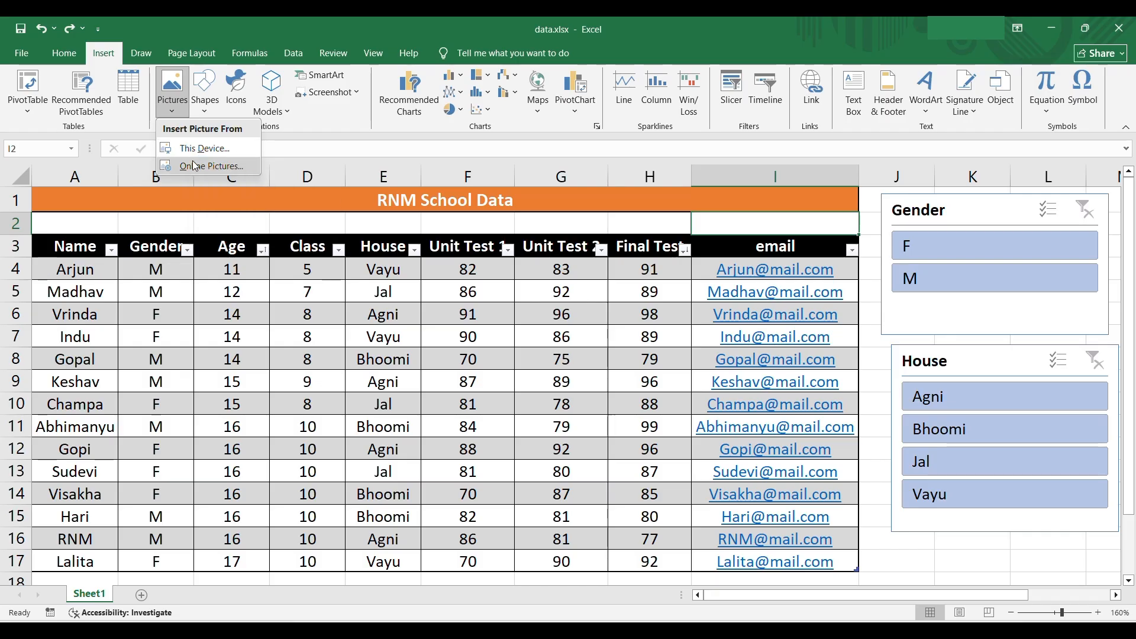
left_click(616, 194)
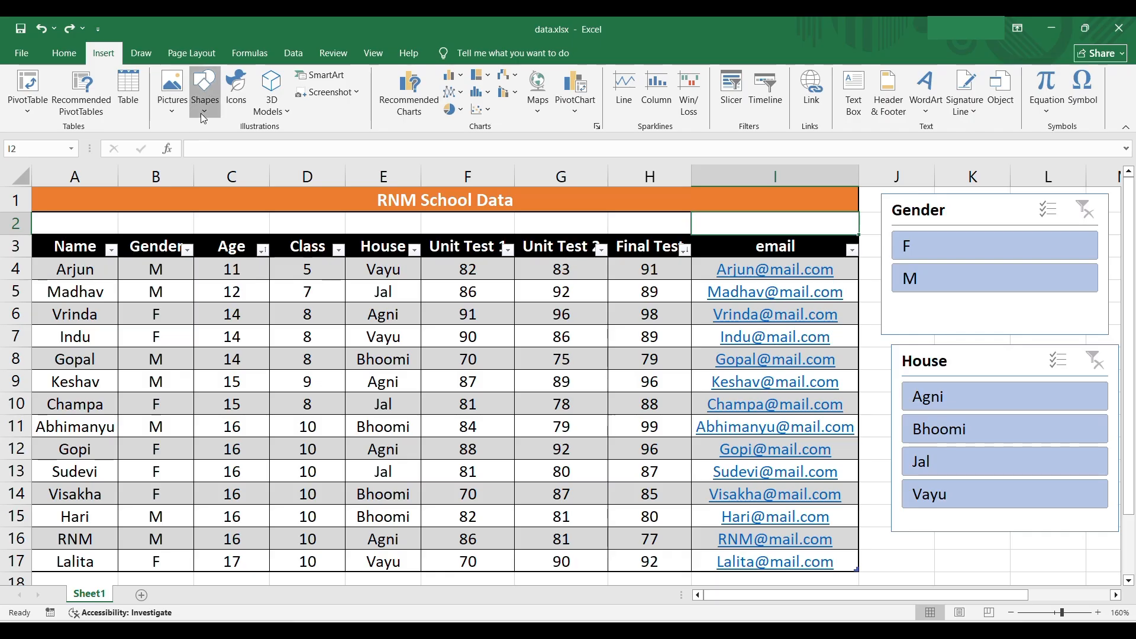
Step: Draw a rectangle about 4.13 cm wide and 0.95 cm high and move it over the Final Test and email headers
left_click(204, 95)
left_click(254, 148)
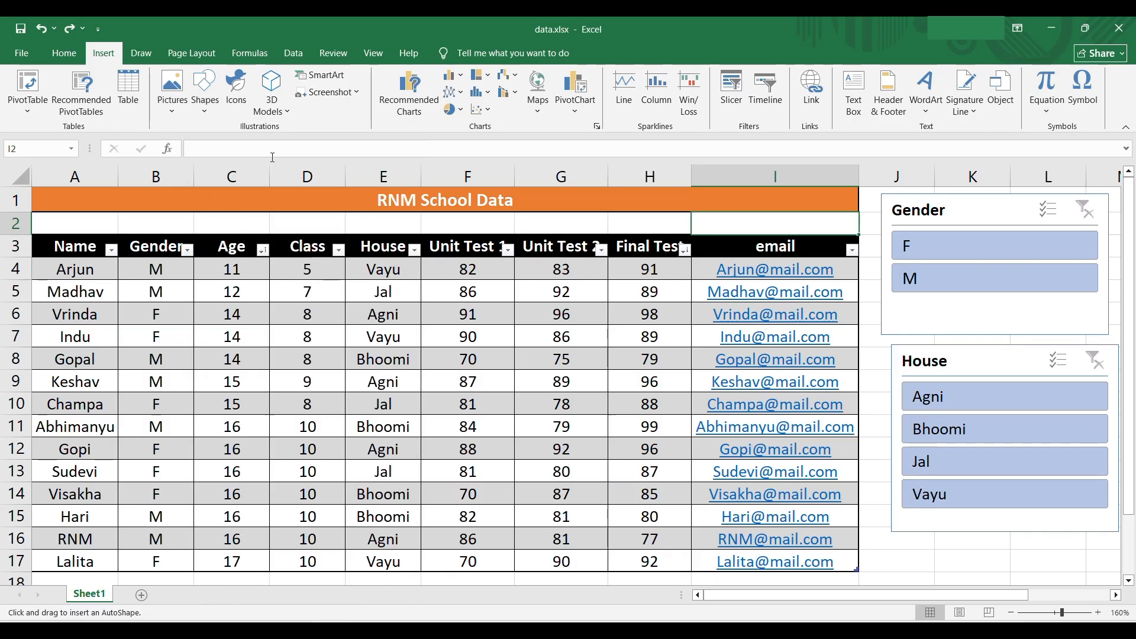
mouse_move(346, 213)
left_mouse_down()
mouse_move(526, 275)
mouse_move(532, 257)
left_mouse_up()
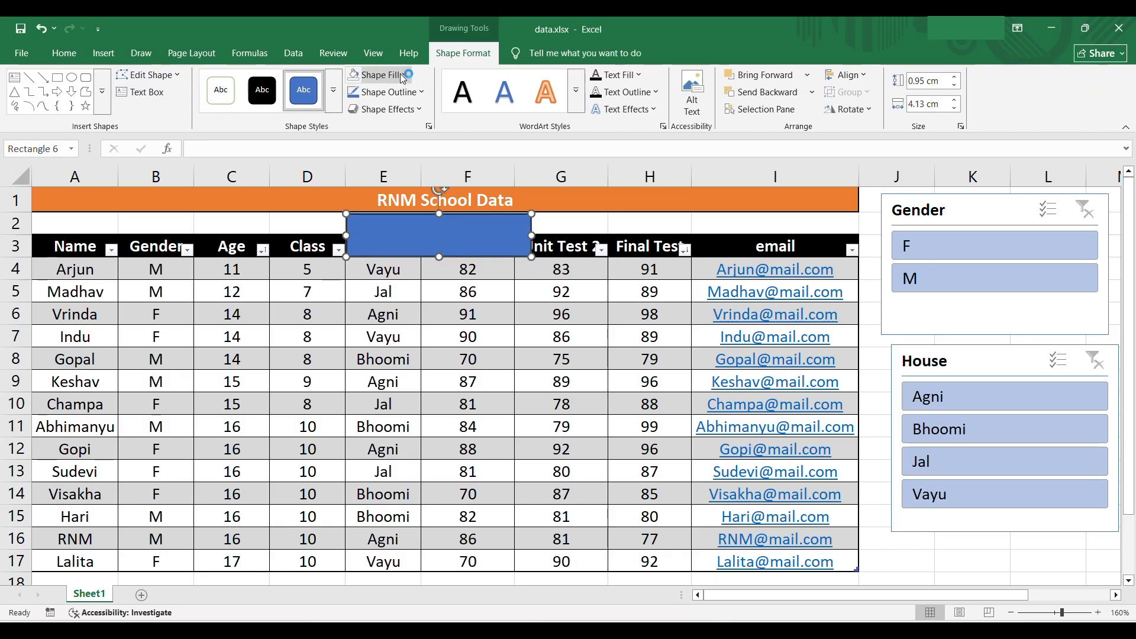
left_click(382, 75)
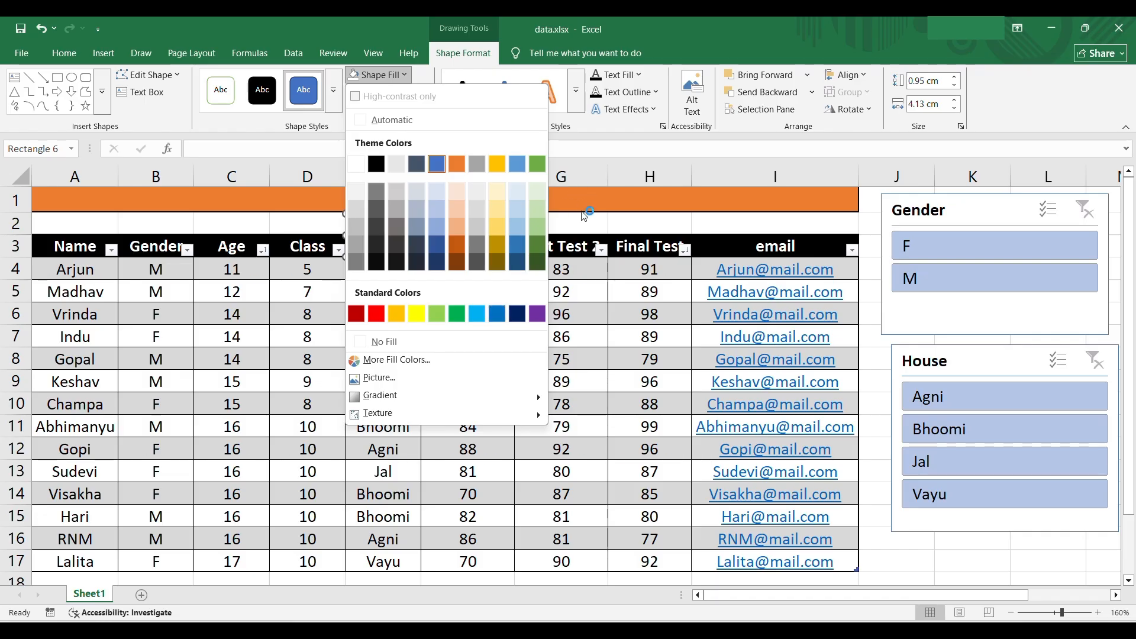
key("Escape")
left_click_drag(490, 219, 743, 216)
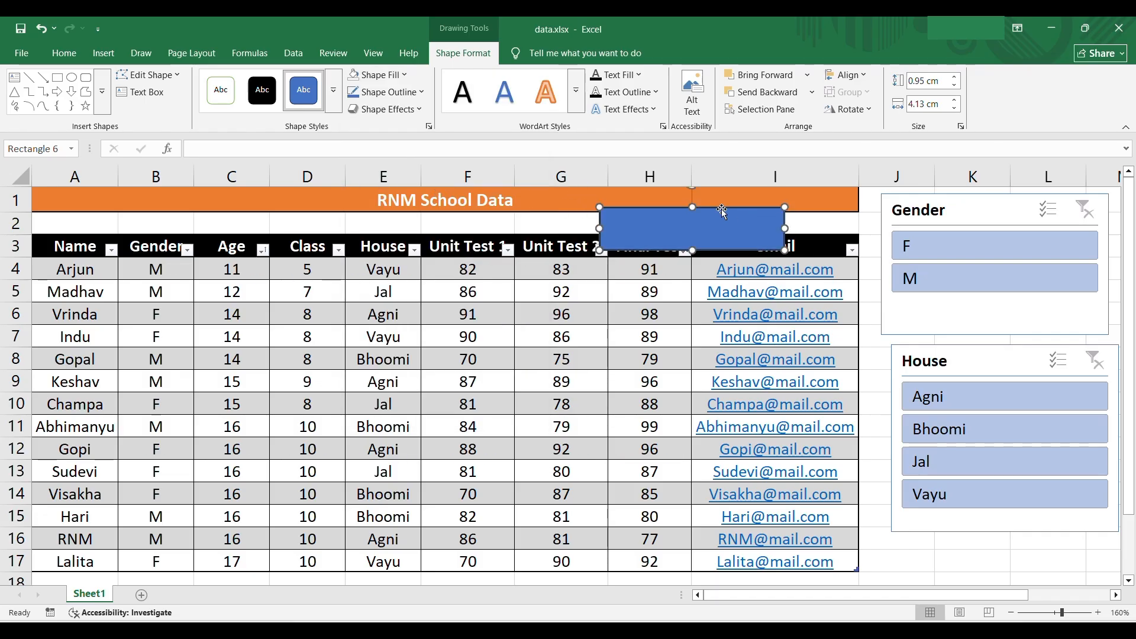
Step: Remove the rectangle's fill and set its outline to the Long Dash style
left_click(377, 74)
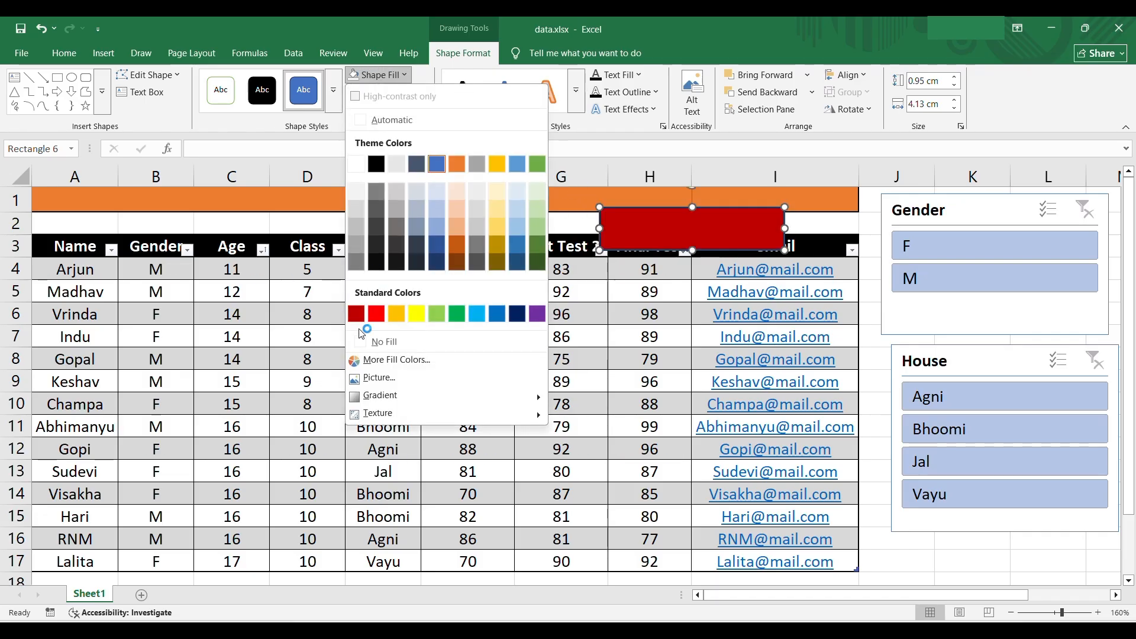
left_click(379, 341)
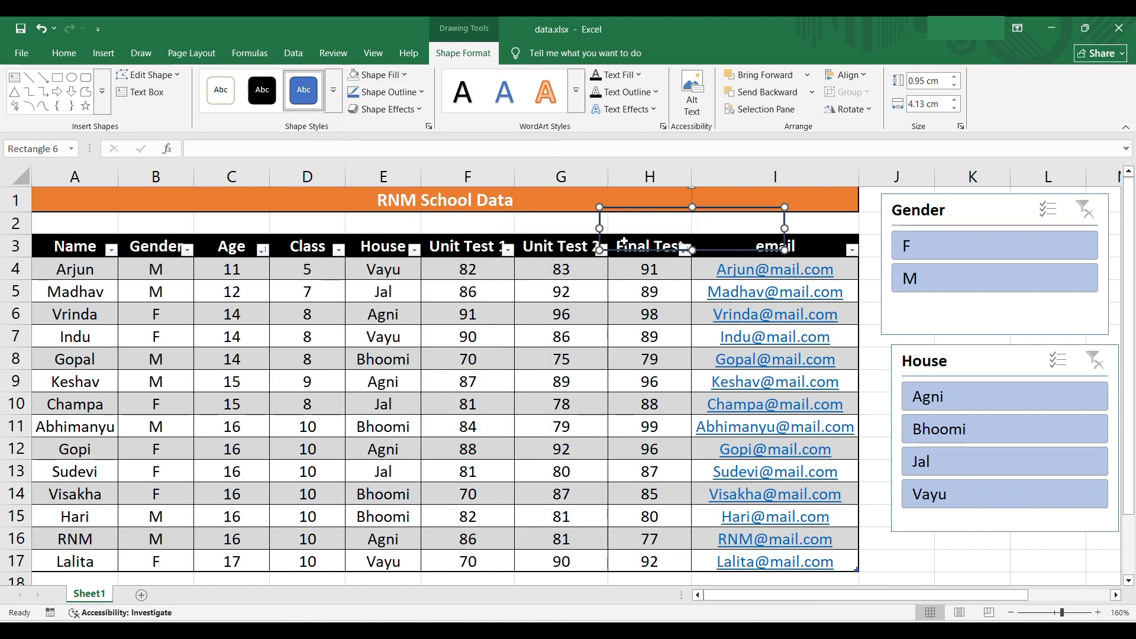
left_click(386, 91)
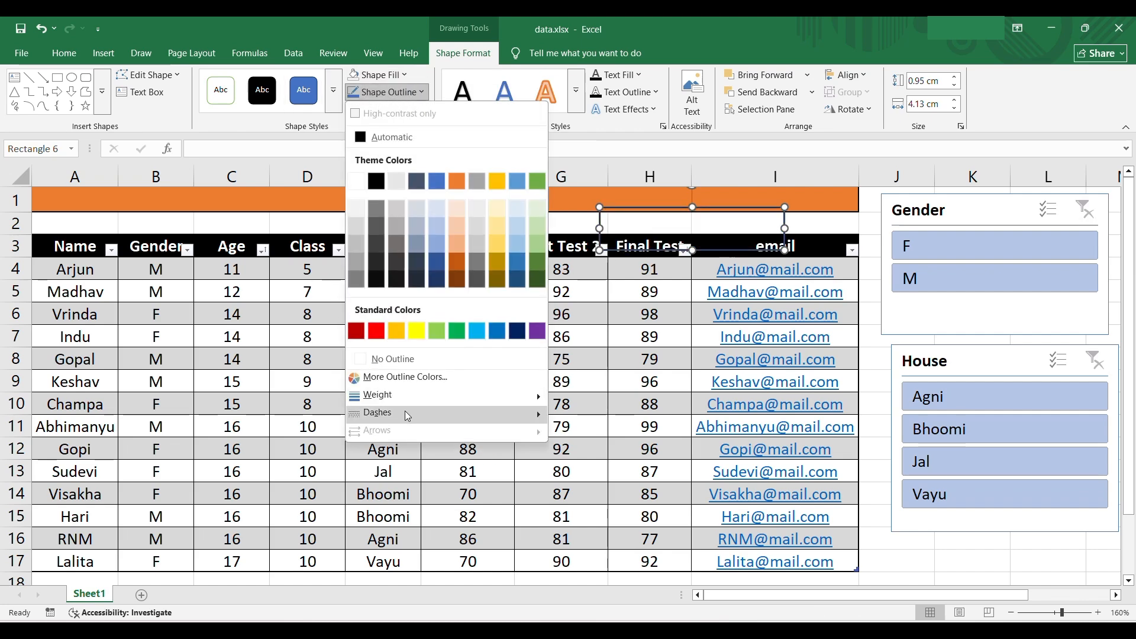
mouse_move(405, 411)
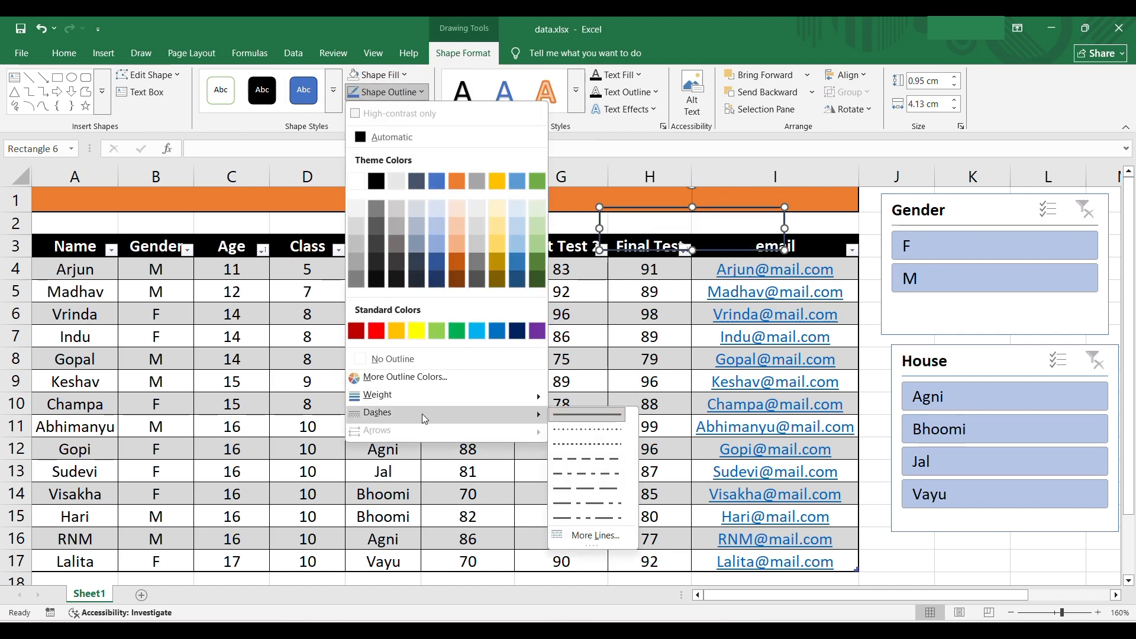
left_click(577, 492)
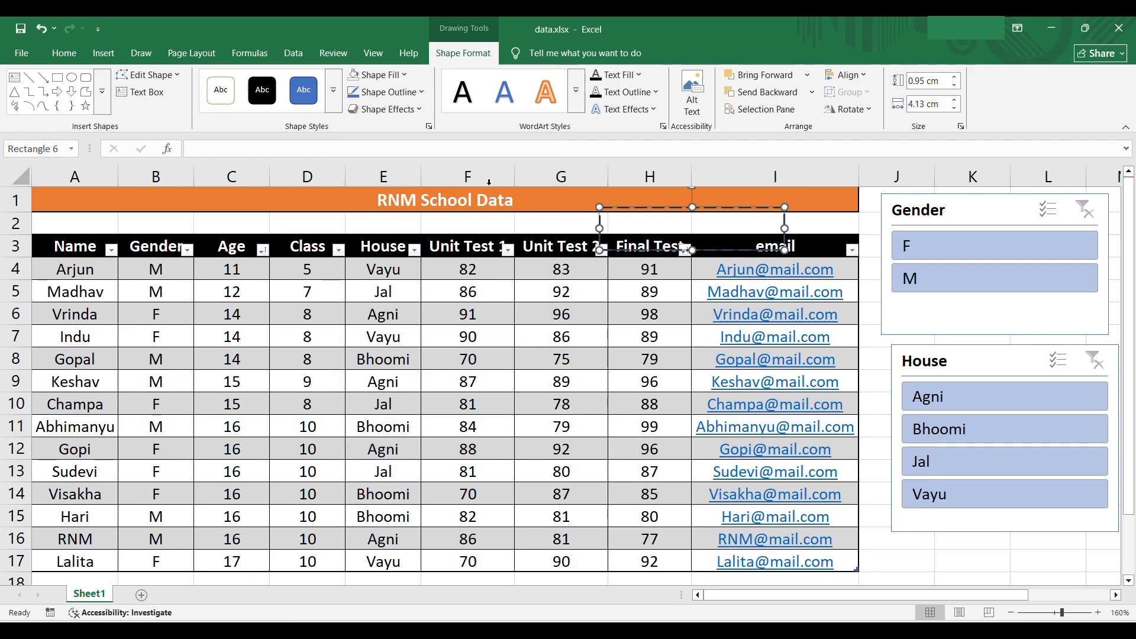
Step: Set the weight of the rectangle's dashed outline to 3 pt
left_click(421, 92)
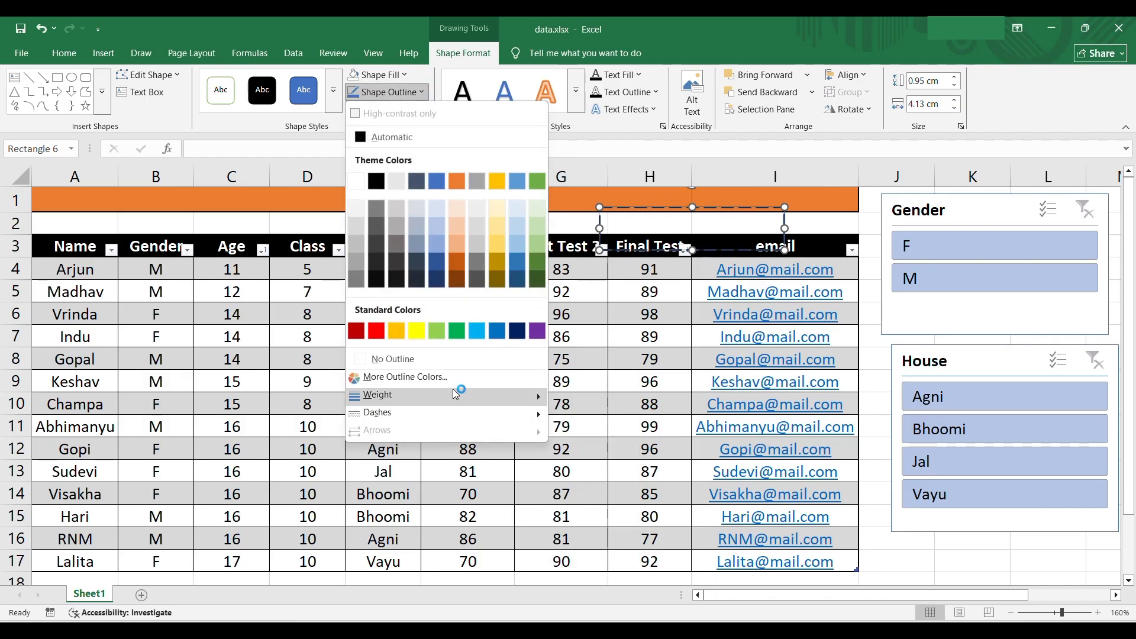
mouse_move(456, 395)
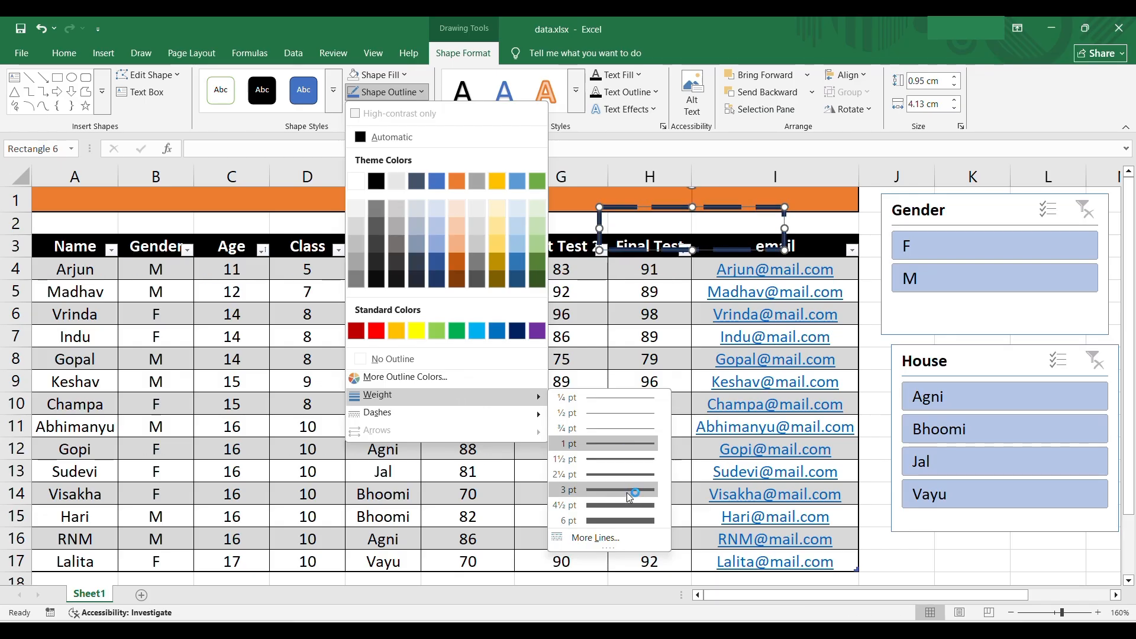
left_click(626, 491)
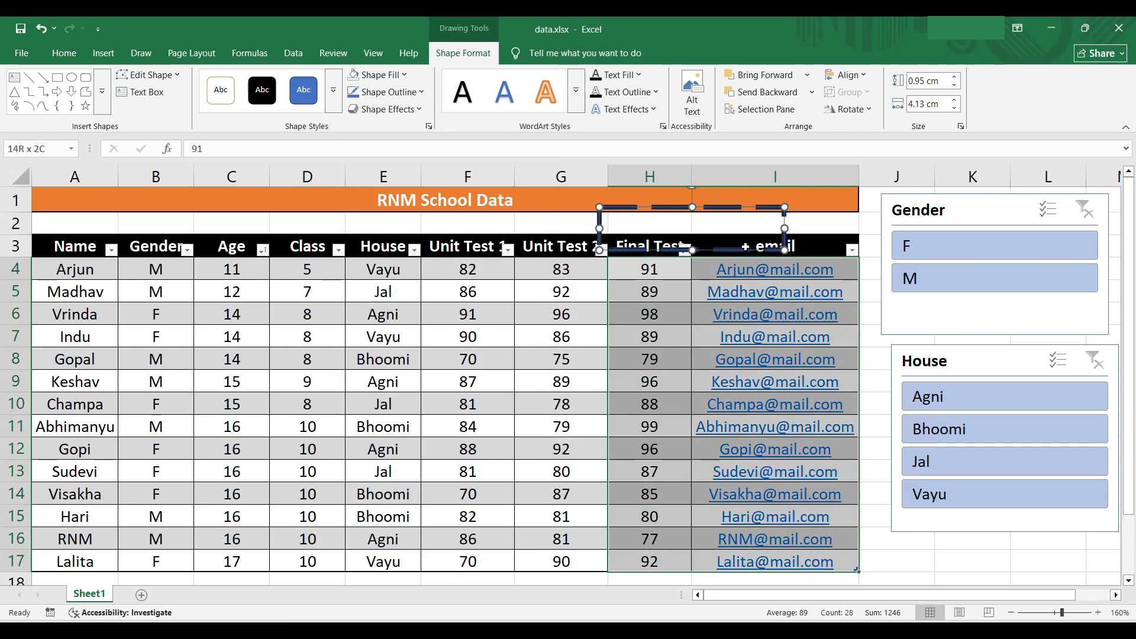
left_click(710, 228)
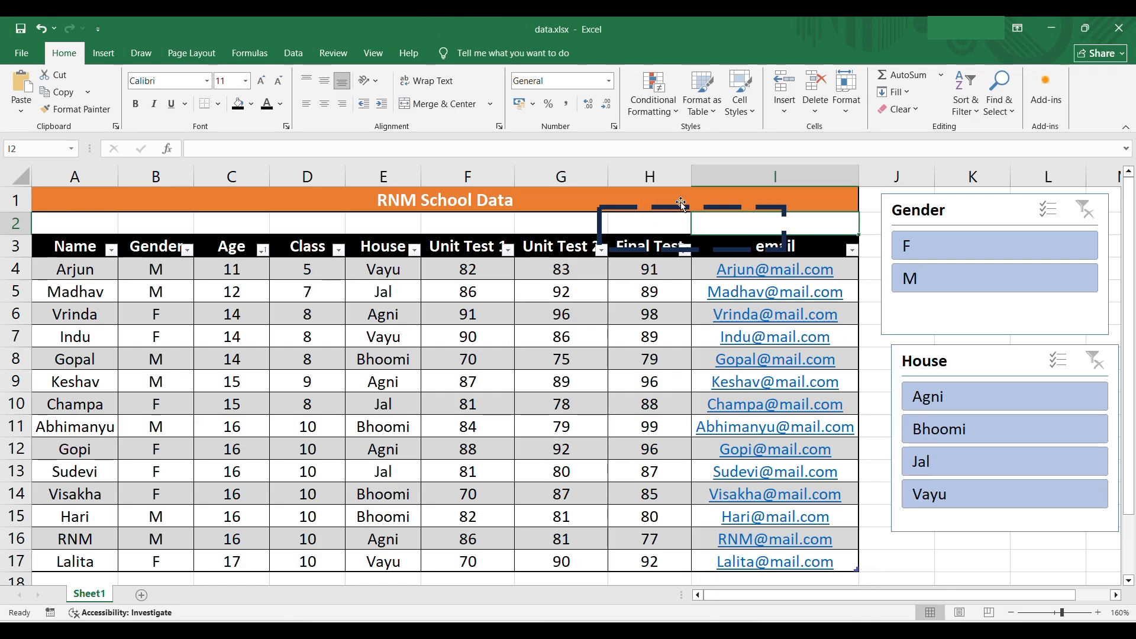
Step: Move the dashed rectangle off the table headers and onto the header of the House slicer
left_click(680, 207)
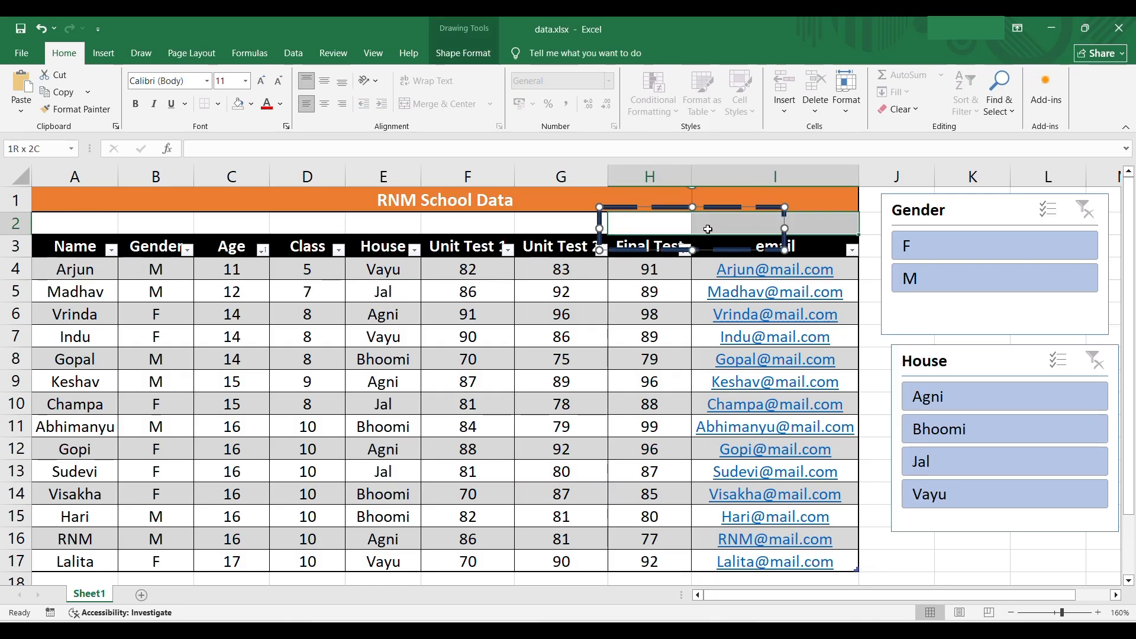
left_click(687, 207)
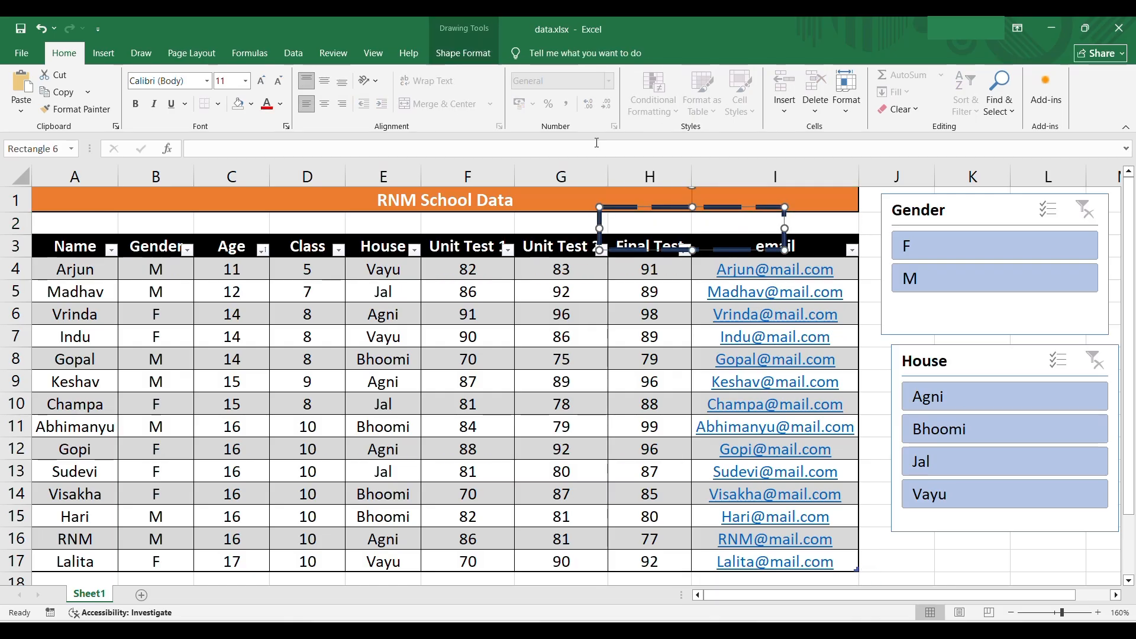
left_click(485, 45)
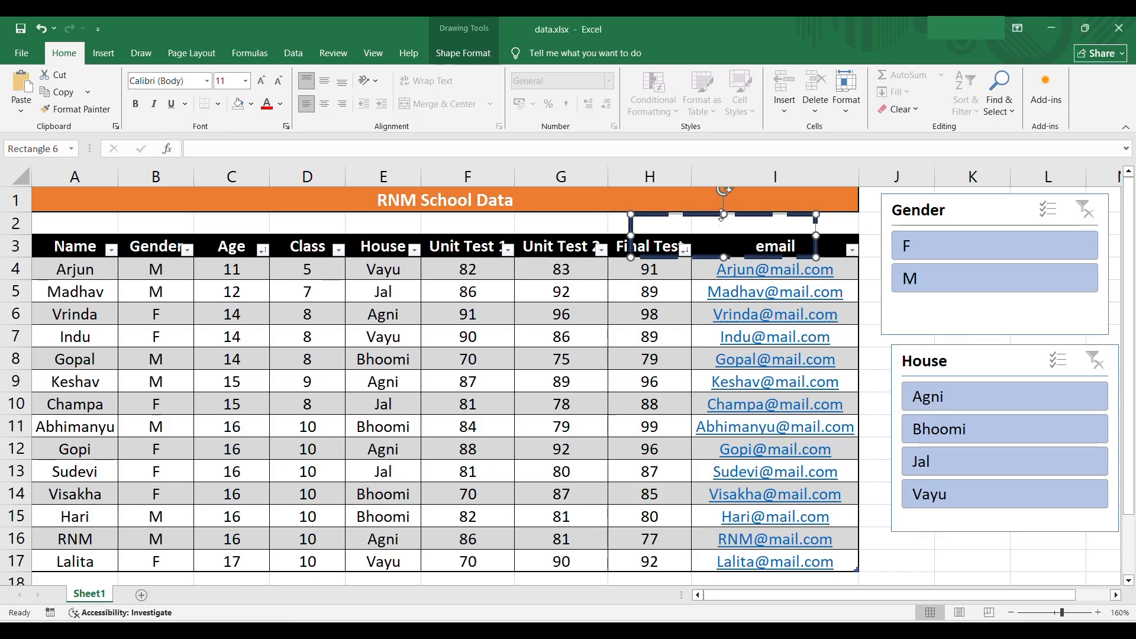
left_click_drag(718, 220, 974, 333)
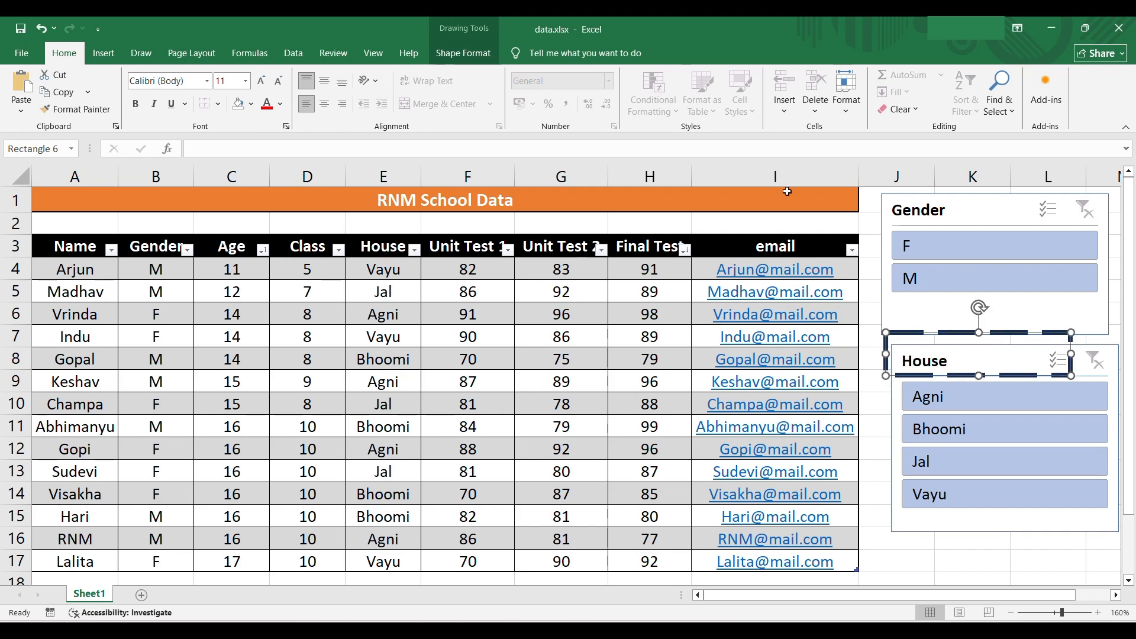
Step: Send the rectangle backward behind the House slicer, and bring it forward again
left_click(451, 53)
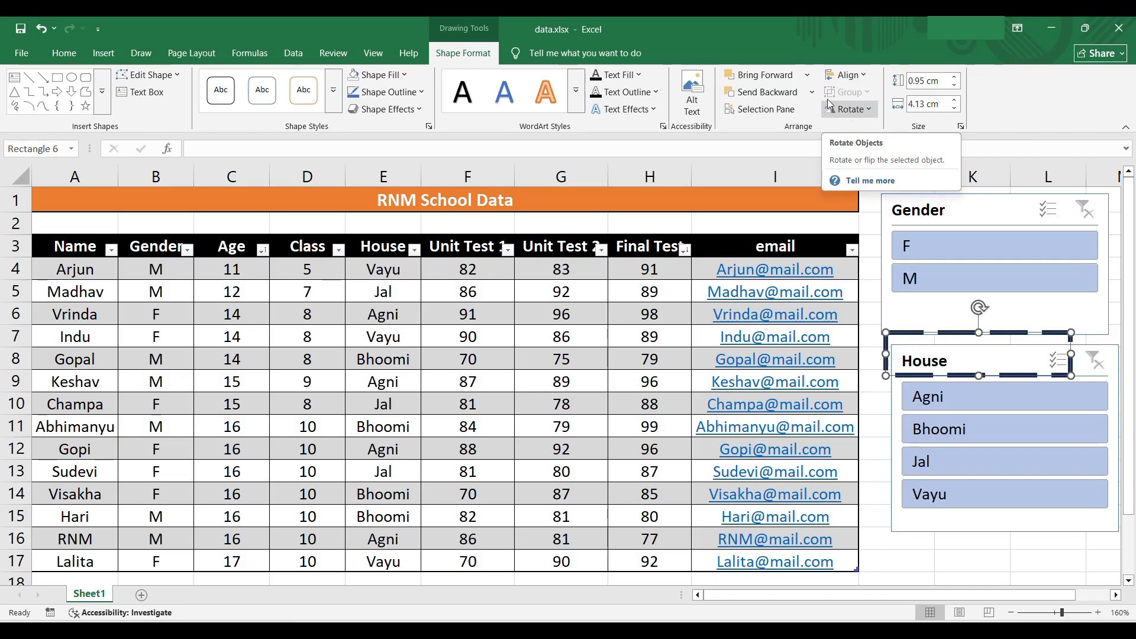
left_click(782, 98)
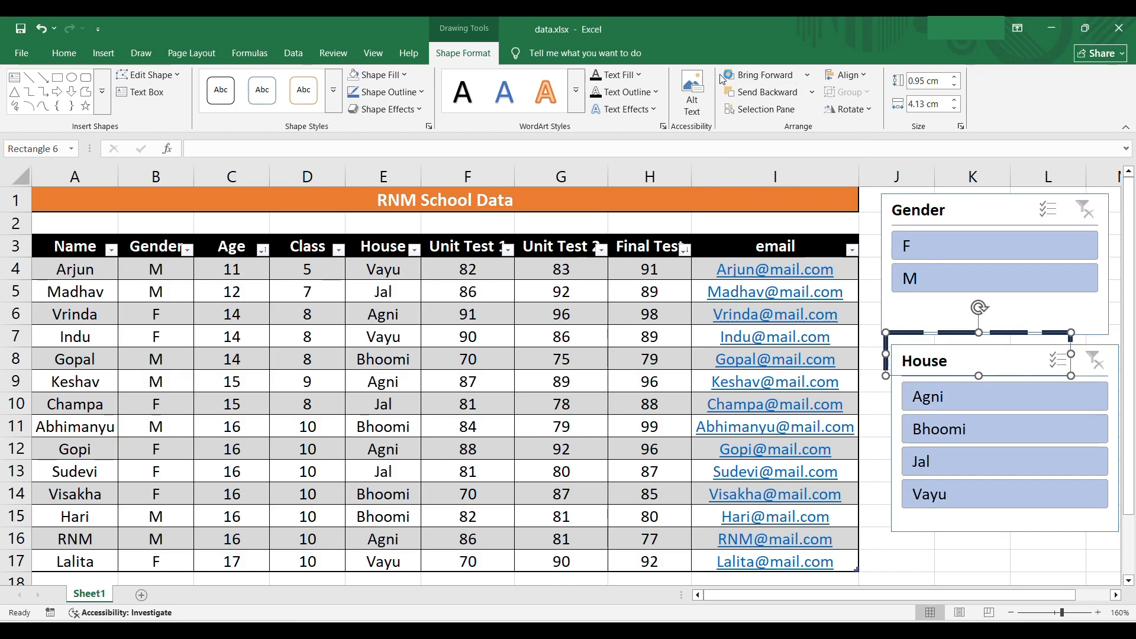
left_click(773, 68)
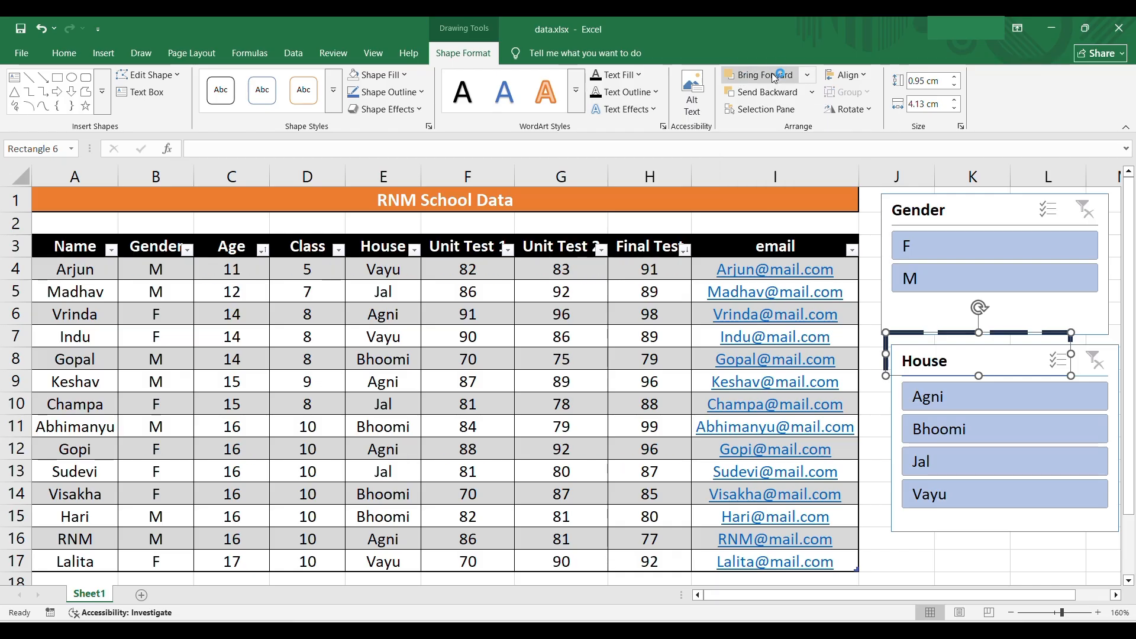
left_click(774, 75)
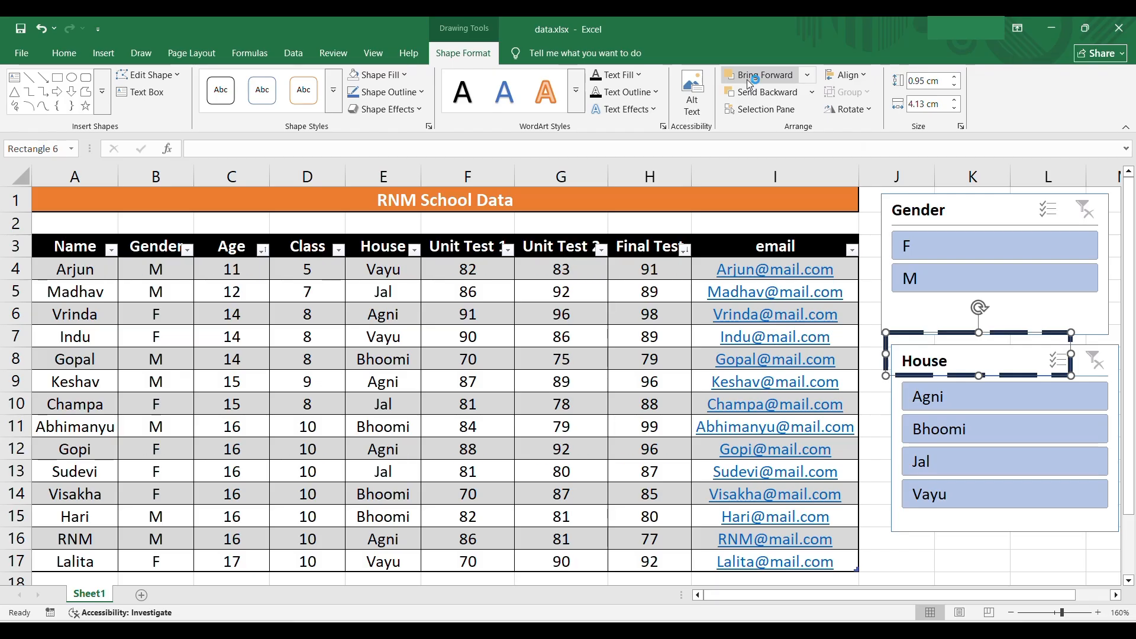
left_click(482, 43)
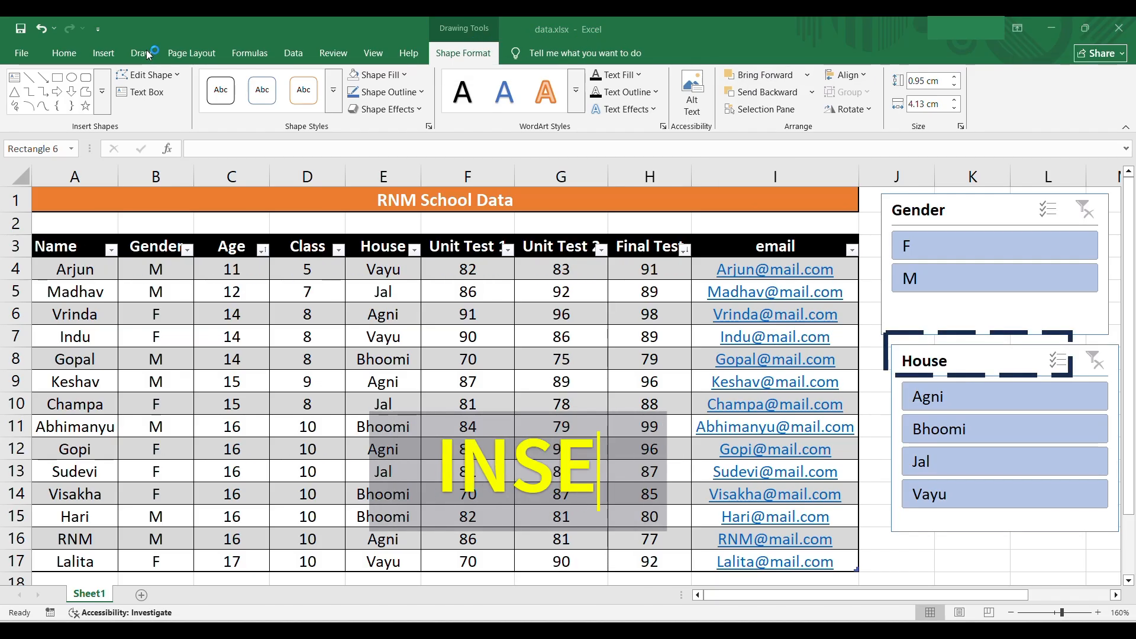
left_click(109, 53)
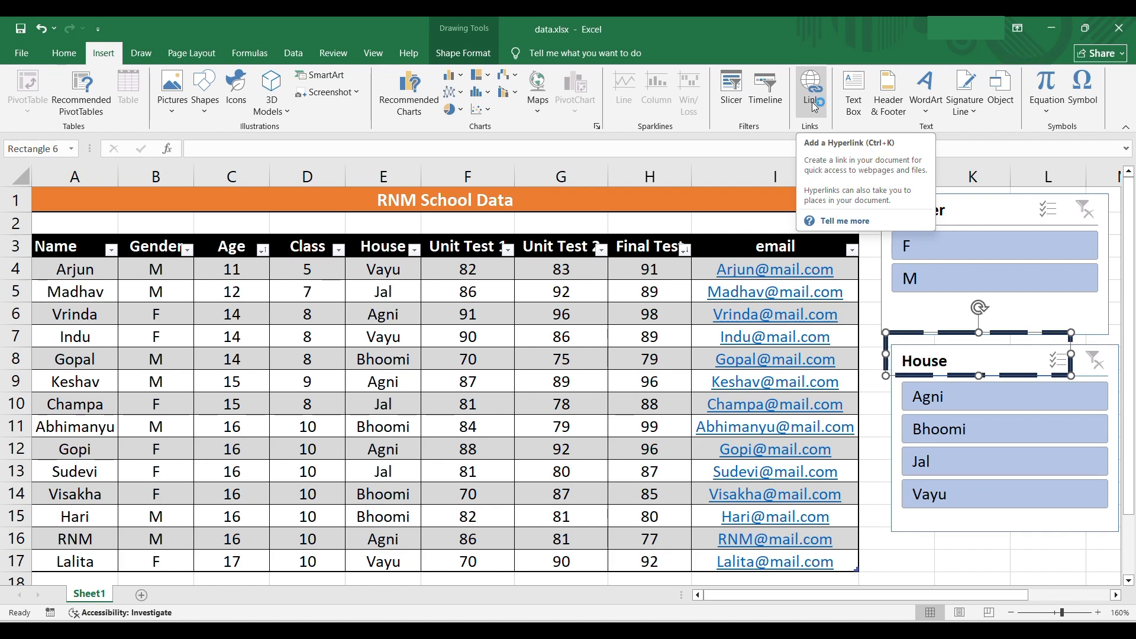
left_click(80, 248)
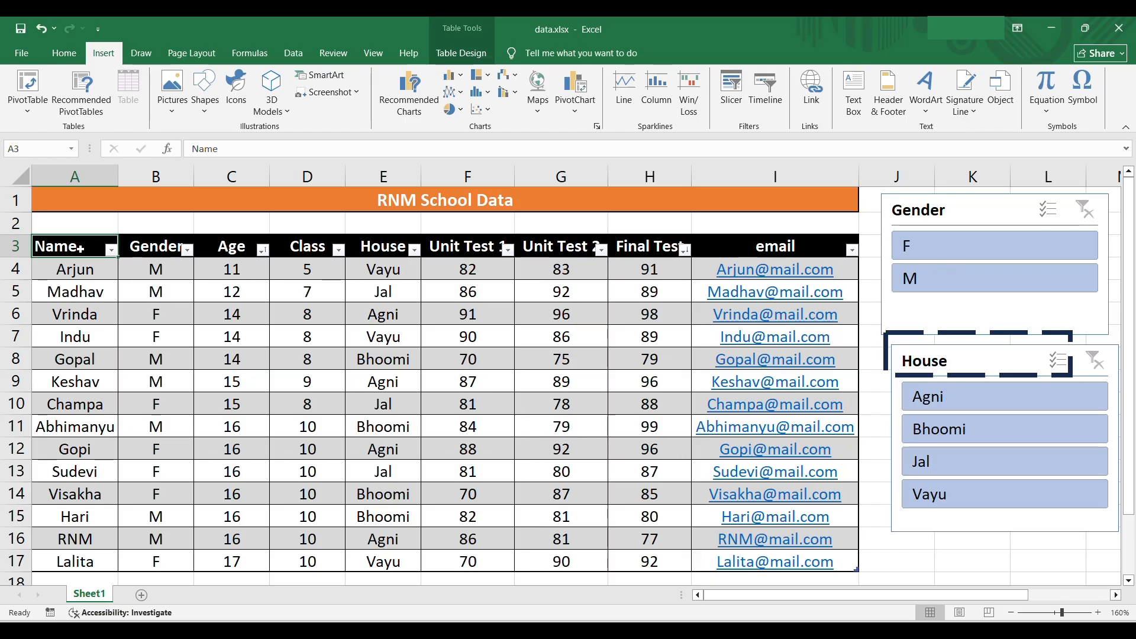
left_click(812, 89)
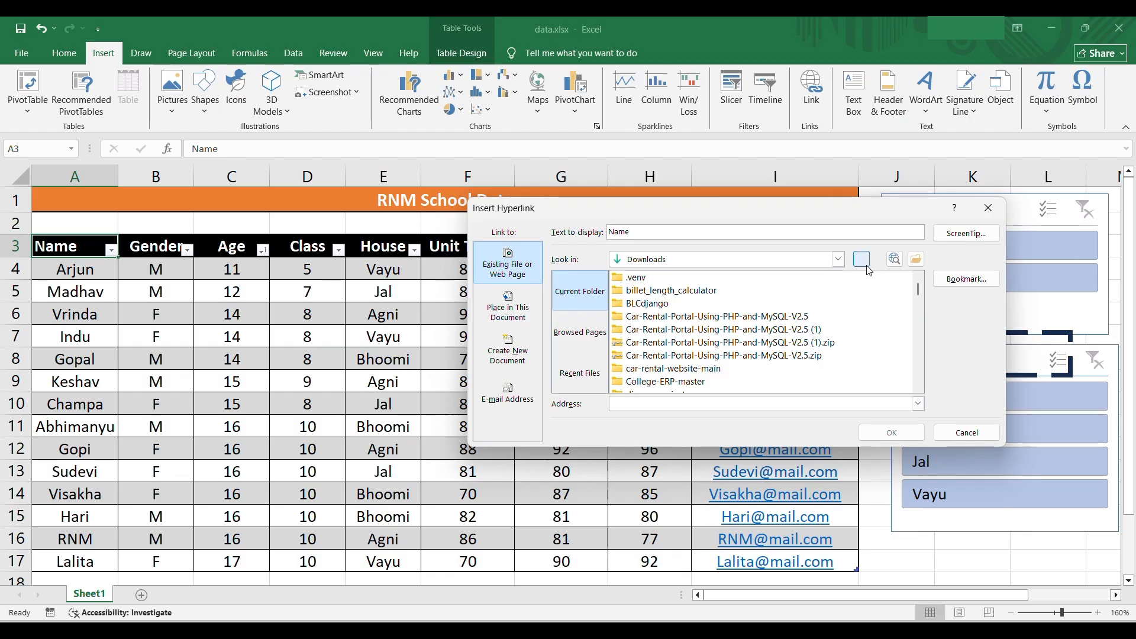
left_click(989, 211)
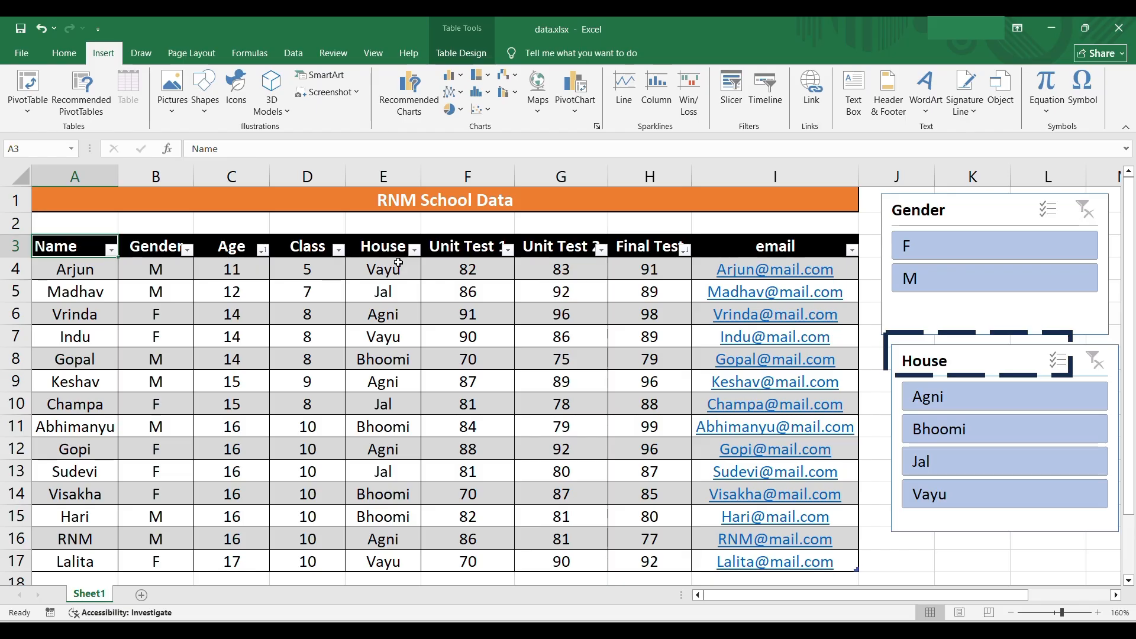
Step: Copy the Name column A3:A17 from Sheet1 to cell A1 of a new worksheet, and return to Sheet1
left_click(141, 595)
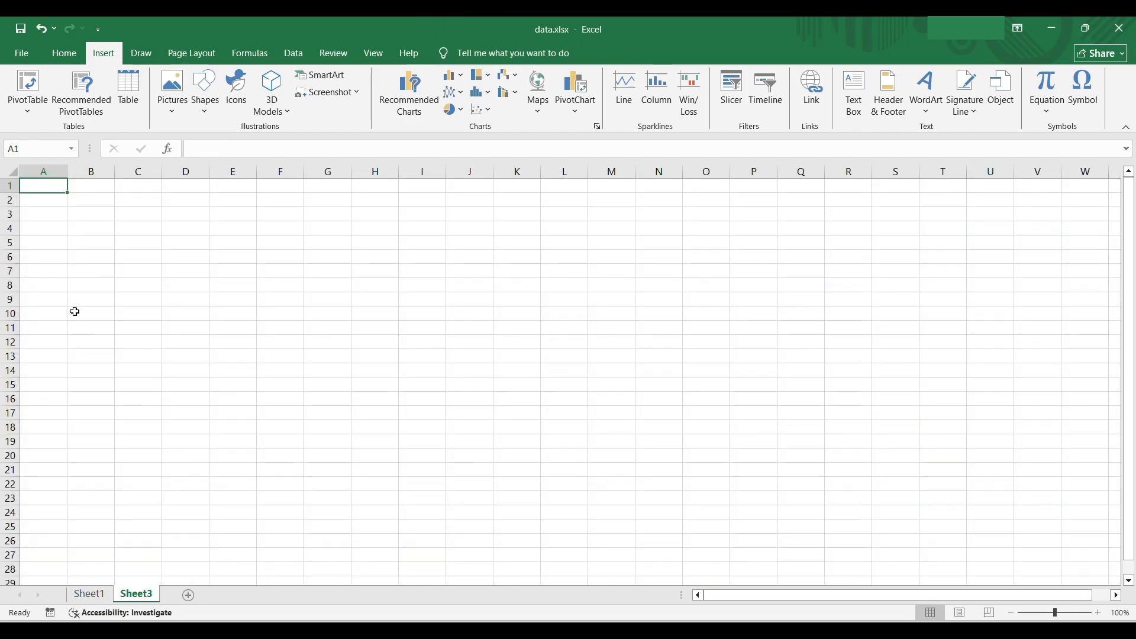
left_click(89, 593)
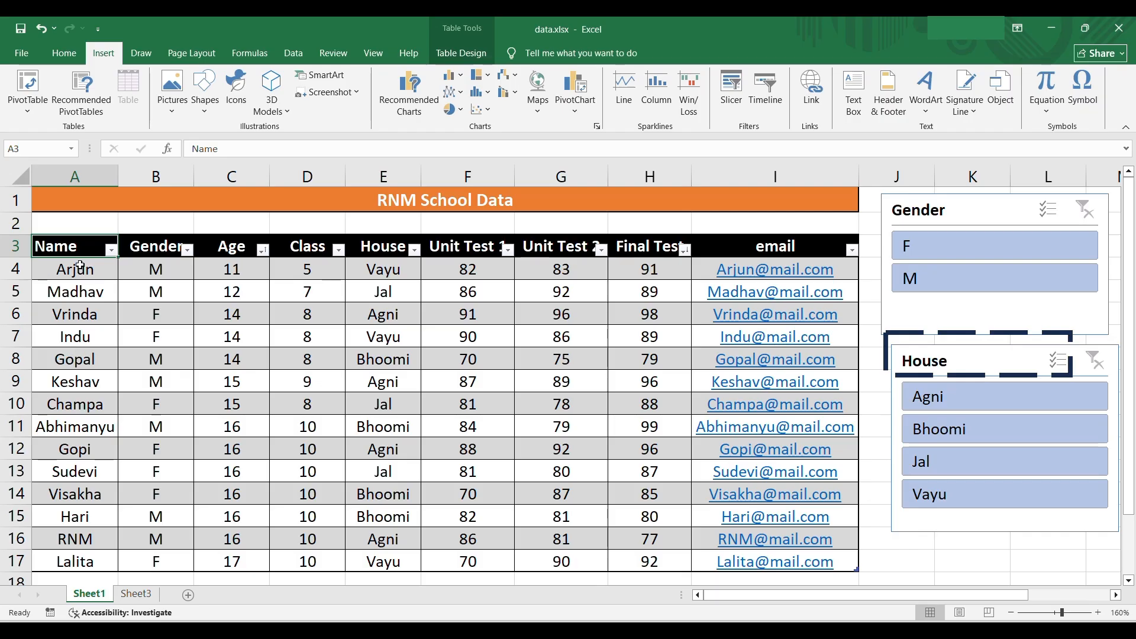
left_click_drag(80, 246, 110, 509)
key("ctrl+c")
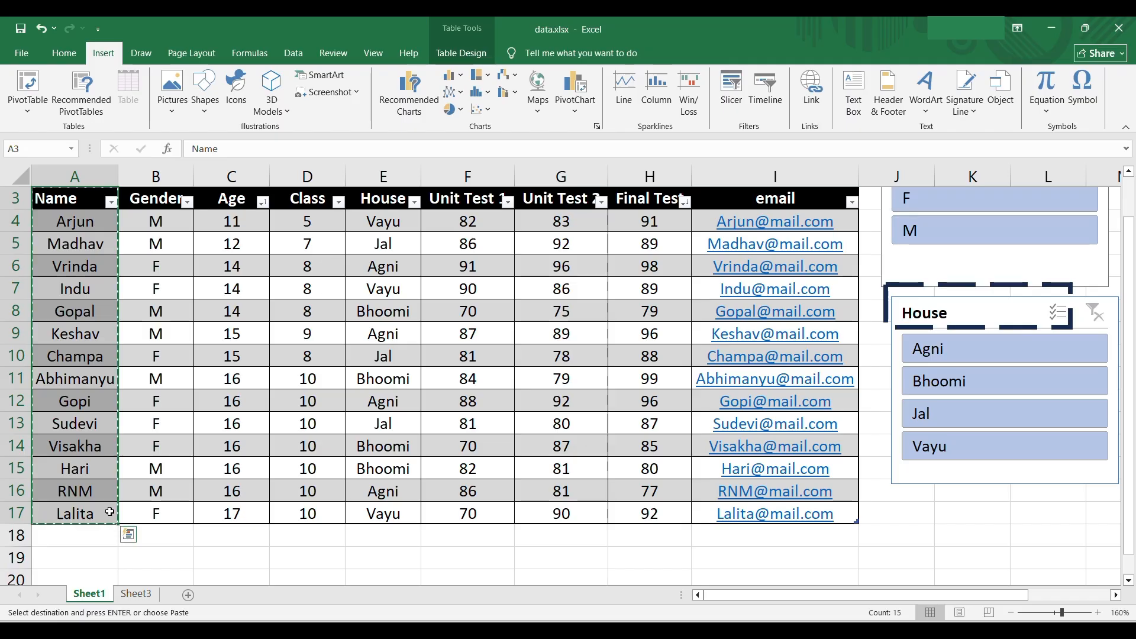
left_click(137, 594)
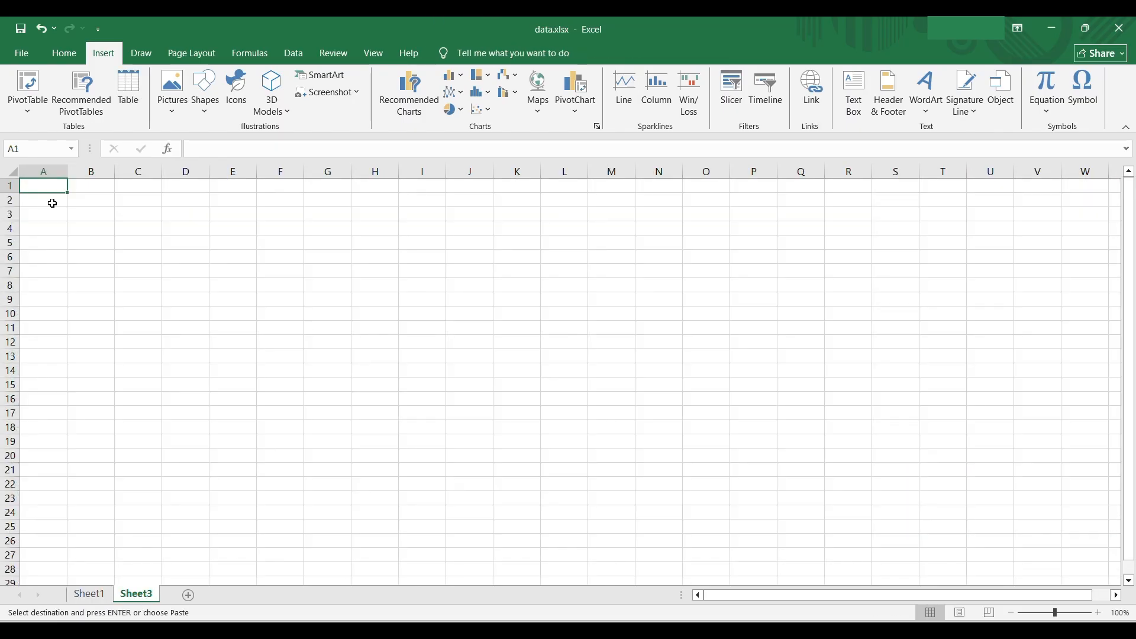
key("ctrl+v")
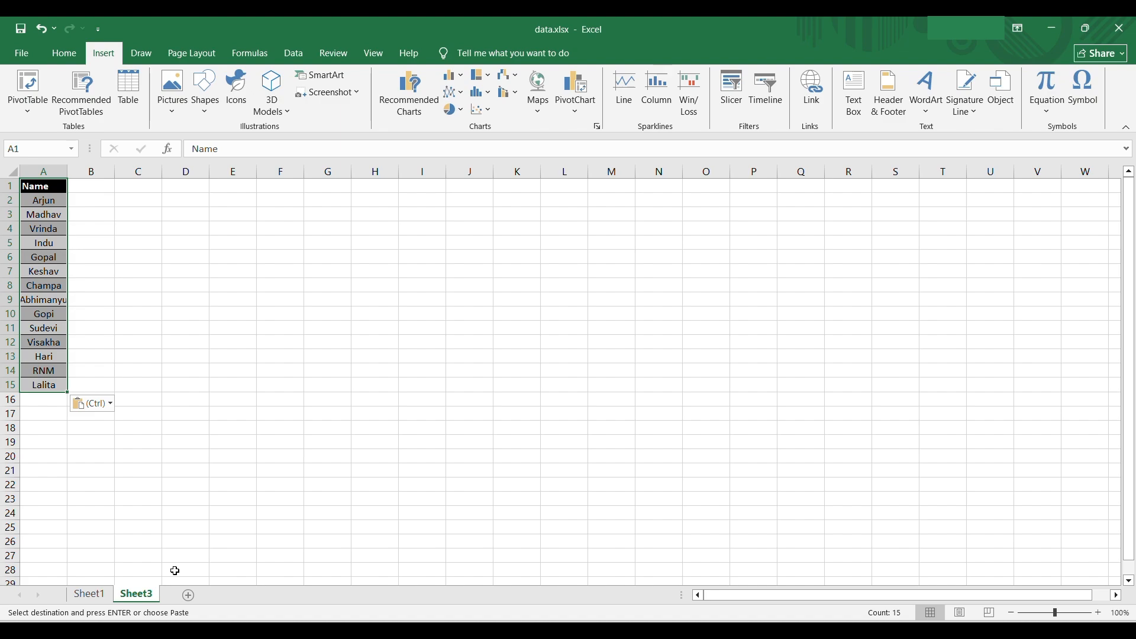
left_click(1099, 612)
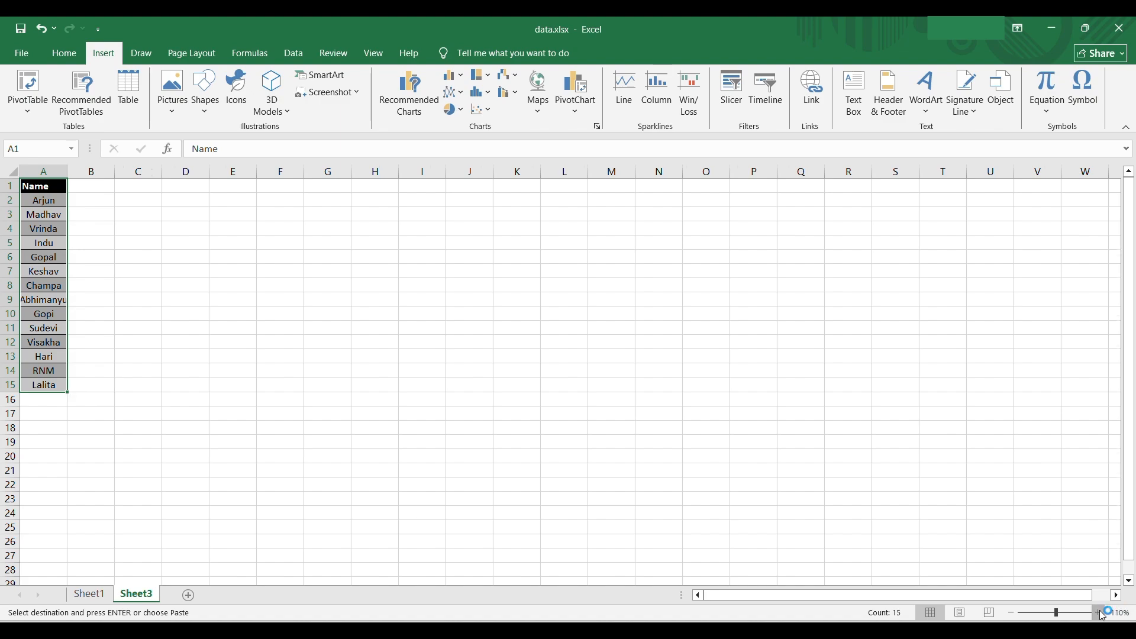
left_click(1099, 612)
left_click(1099, 613)
left_click(1099, 613)
left_click(1100, 612)
left_click(1099, 612)
left_click(1099, 612)
left_click(1099, 613)
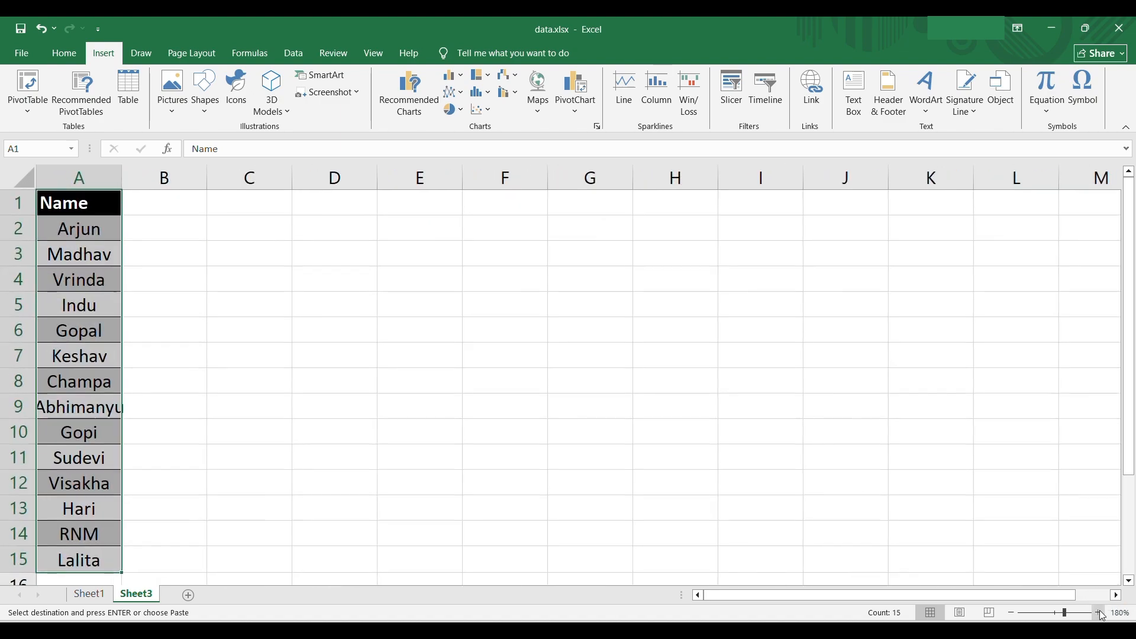
left_click(89, 593)
double_click(74, 197)
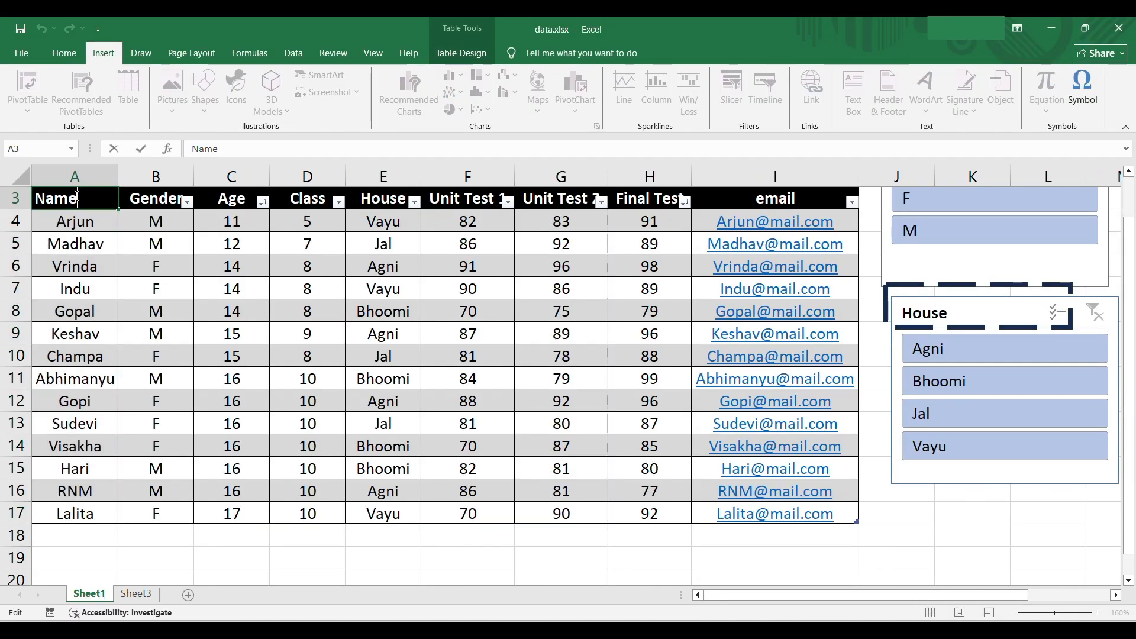
scroll(87, 236, "up", 1)
scroll(84, 238, "up", 1)
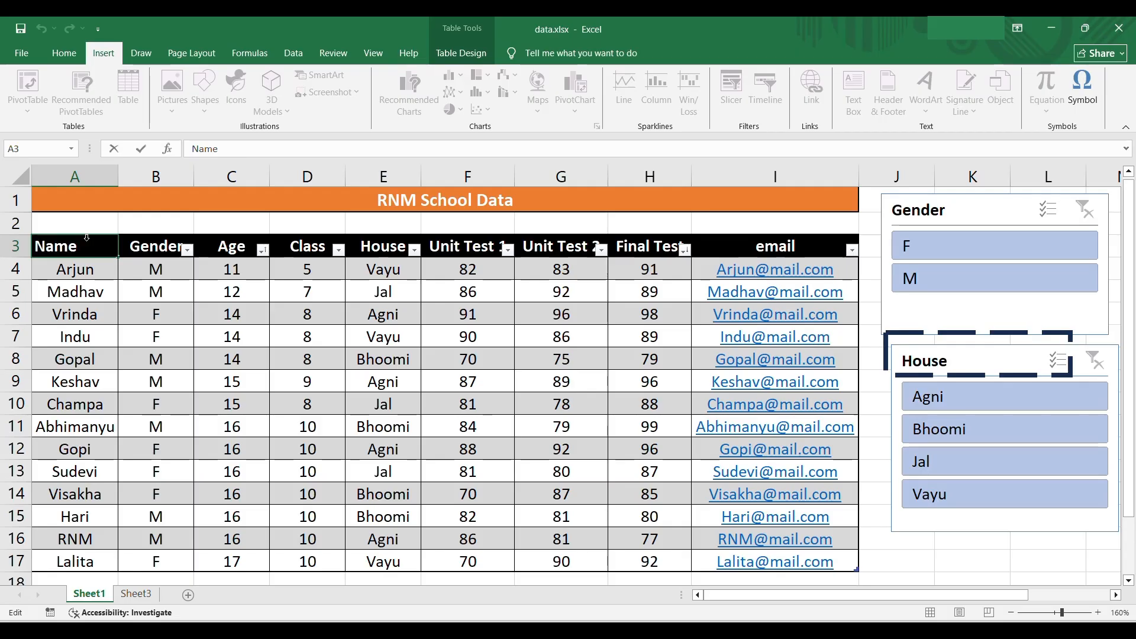
key("Return")
Step: Insert a hyperlink on the Name header in A3 of Sheet1 that points to cell A1 of Sheet3
left_click(76, 247)
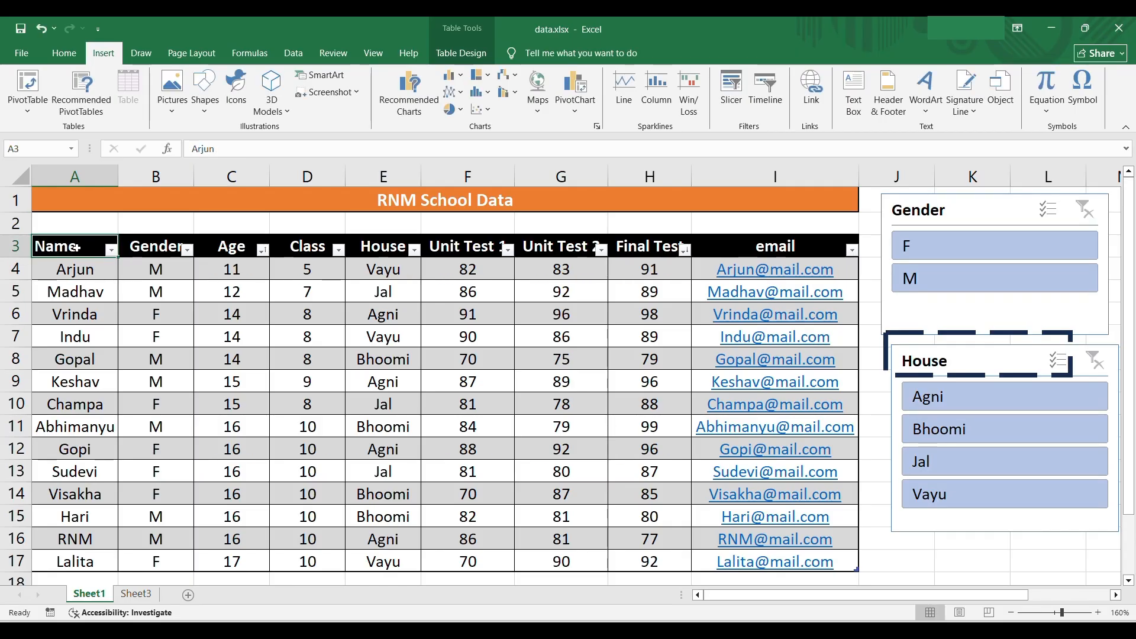
left_click(135, 594)
left_click(89, 594)
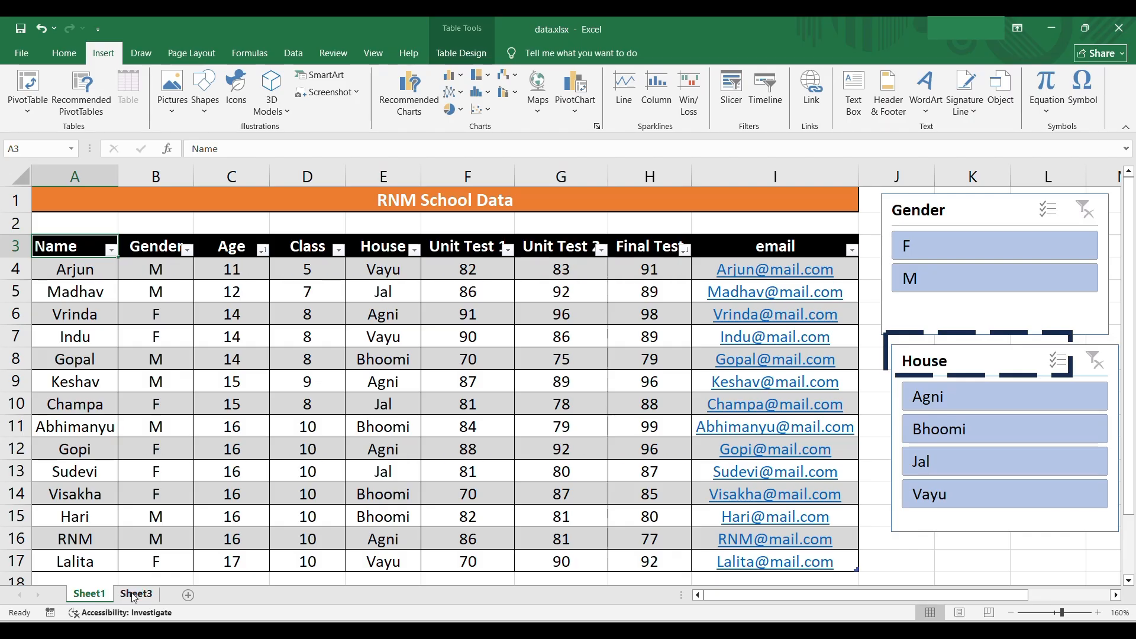
left_click(812, 100)
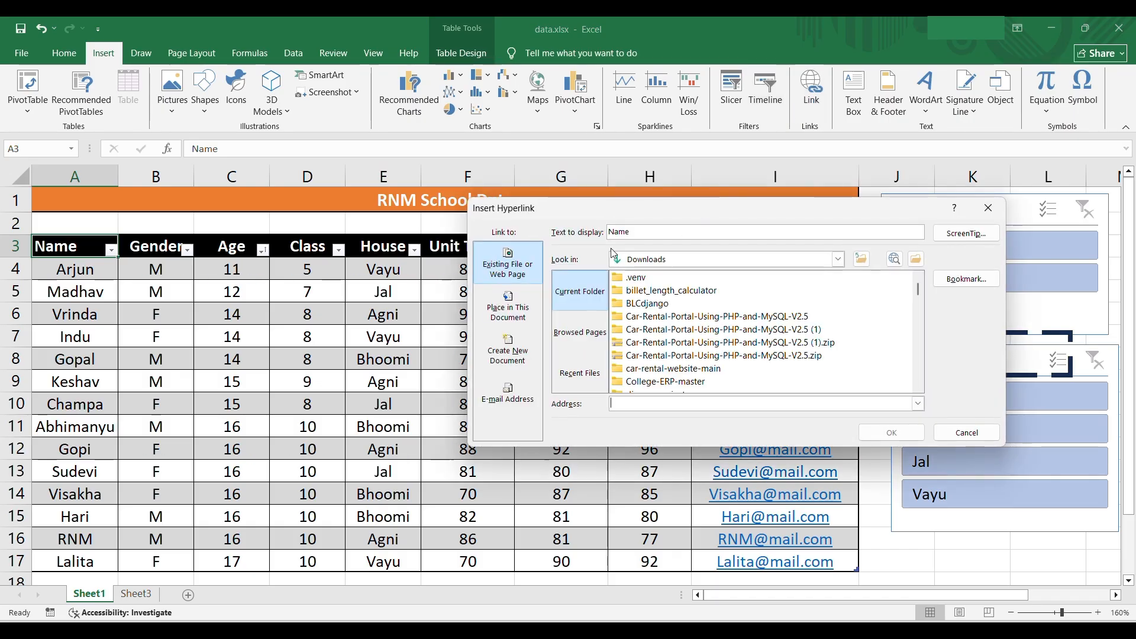
left_click(517, 321)
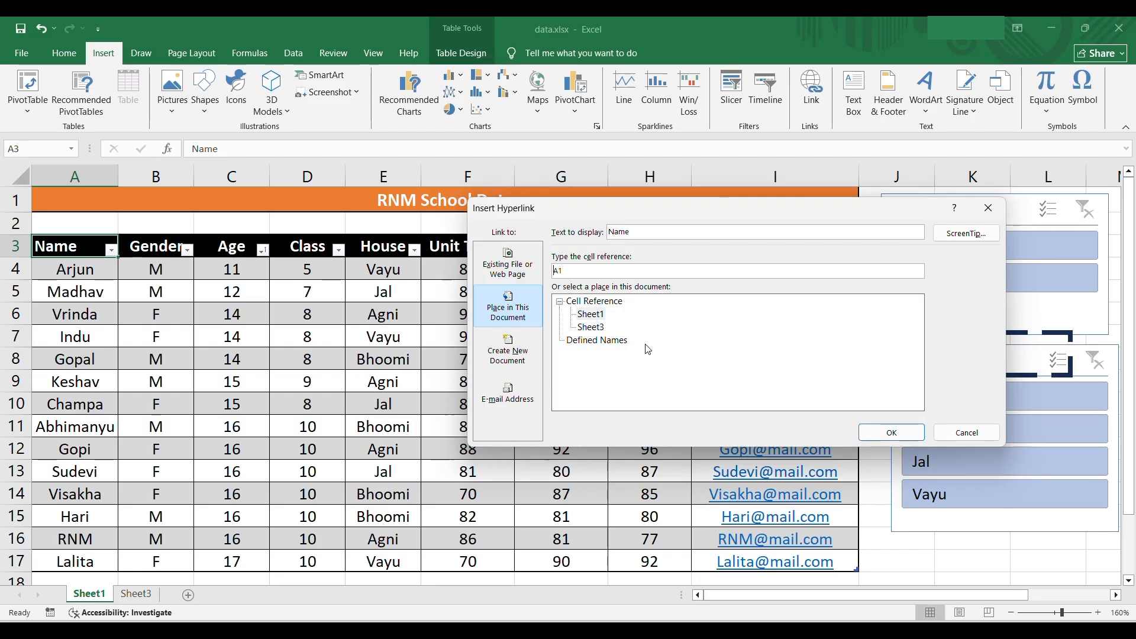
left_click(592, 327)
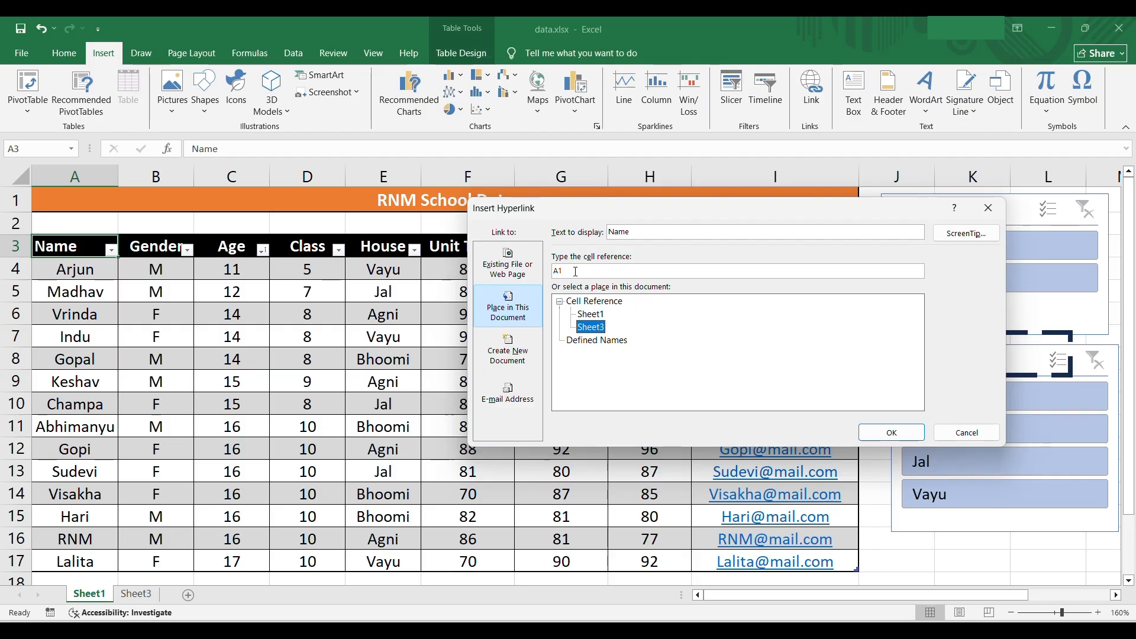
left_click(602, 271)
double_click(606, 269)
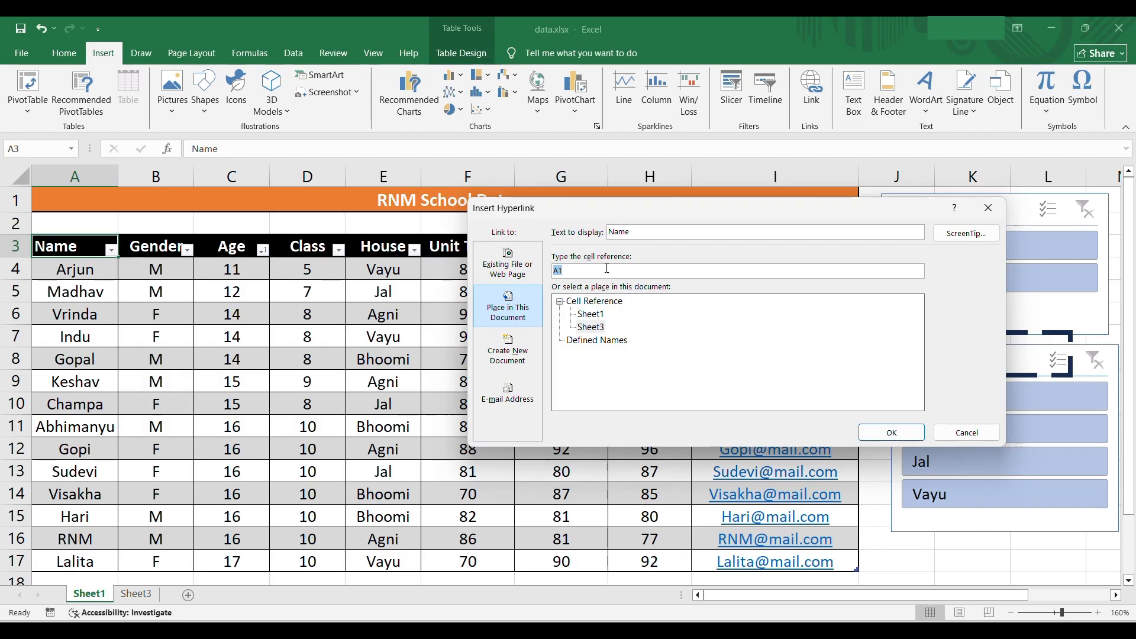
left_click(887, 434)
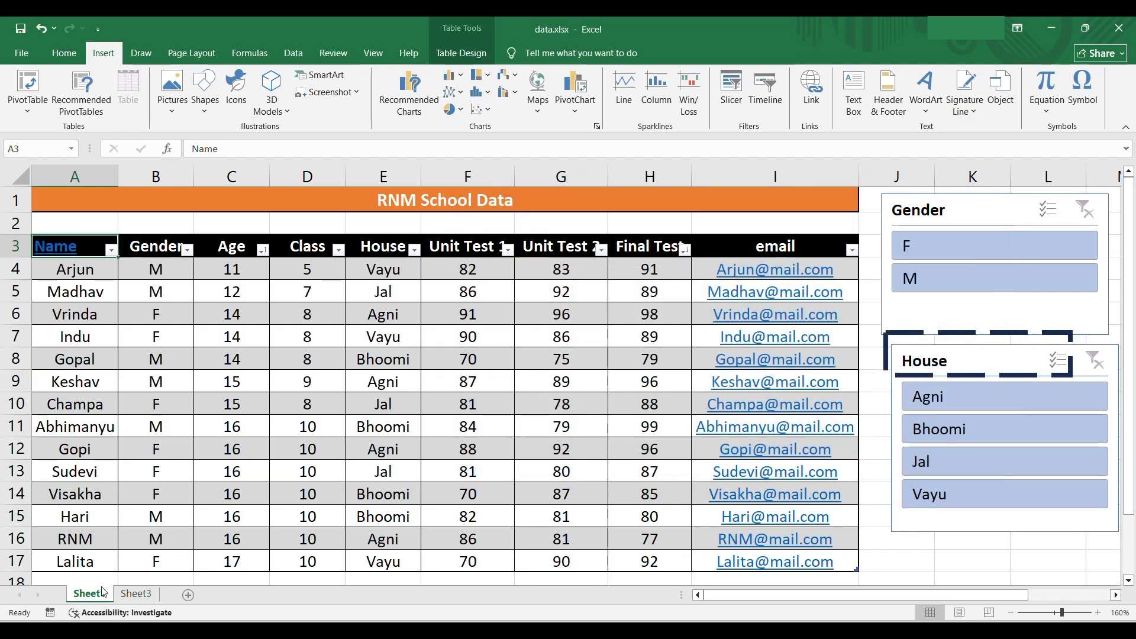
Step: Test the hyperlink on the Name header in A3 by following it from Sheet1 to Sheet3, and return to Sheet1
left_click(136, 594)
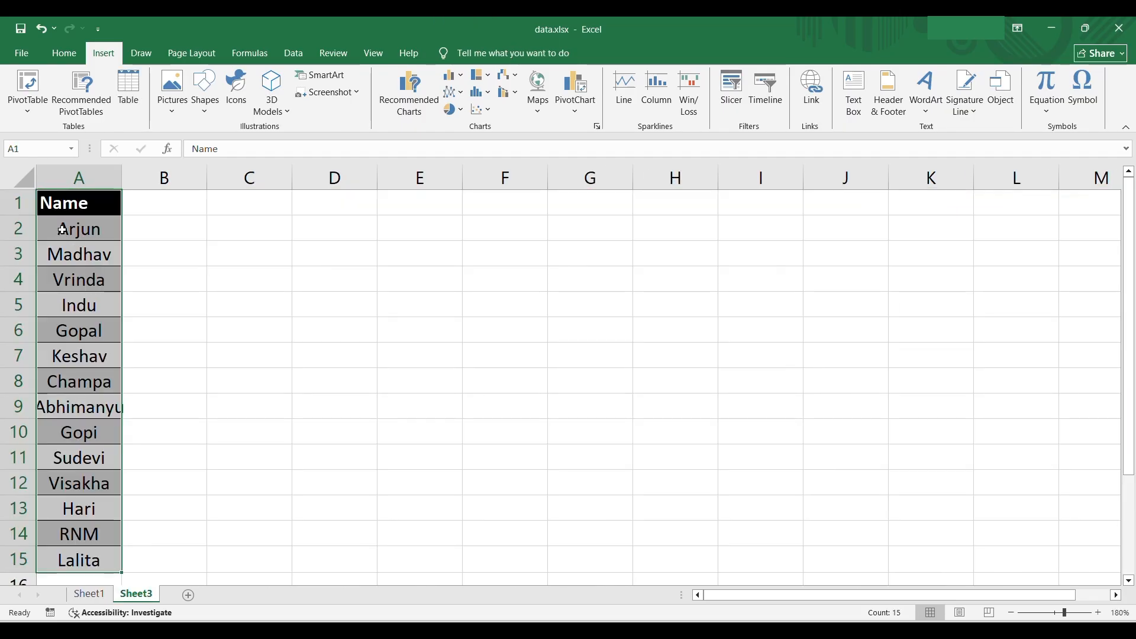
left_click(59, 208)
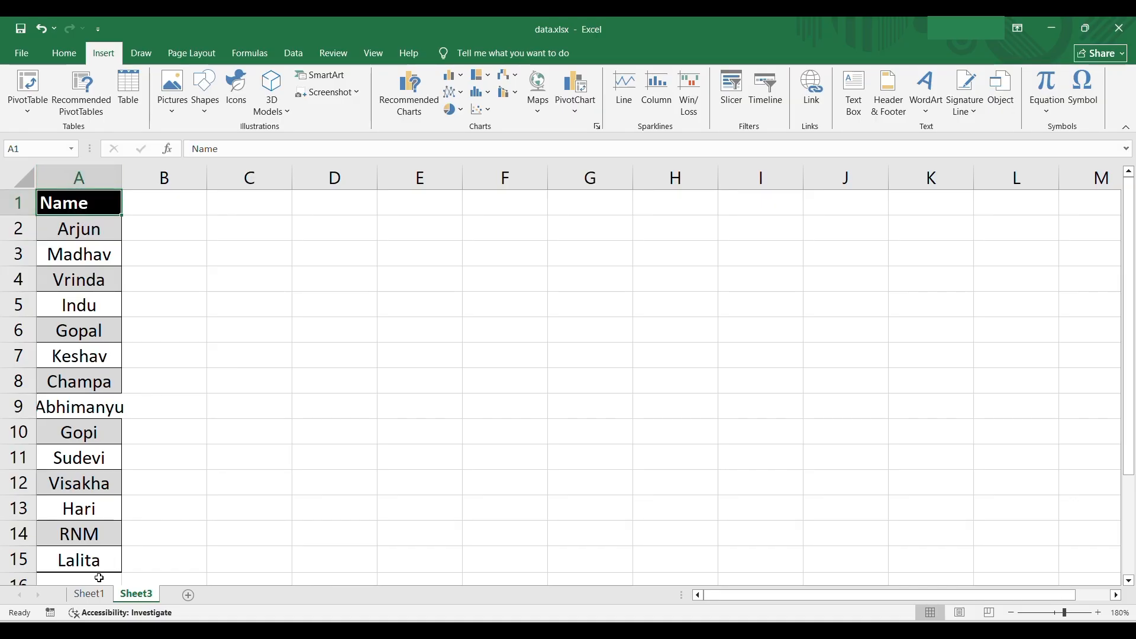
left_click(88, 594)
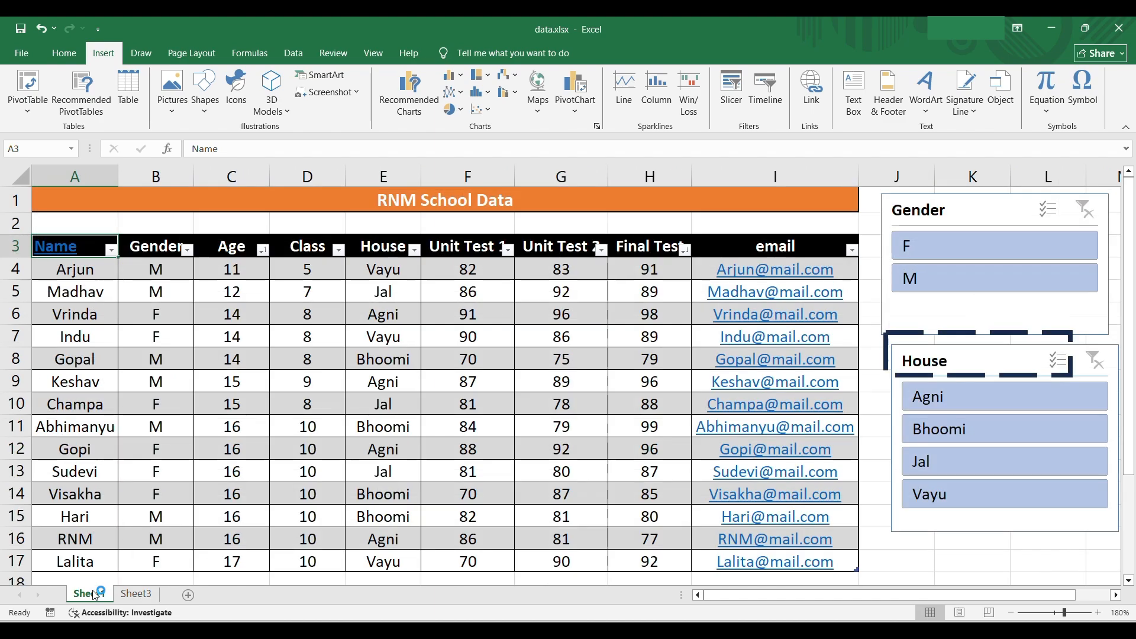
left_click(61, 247)
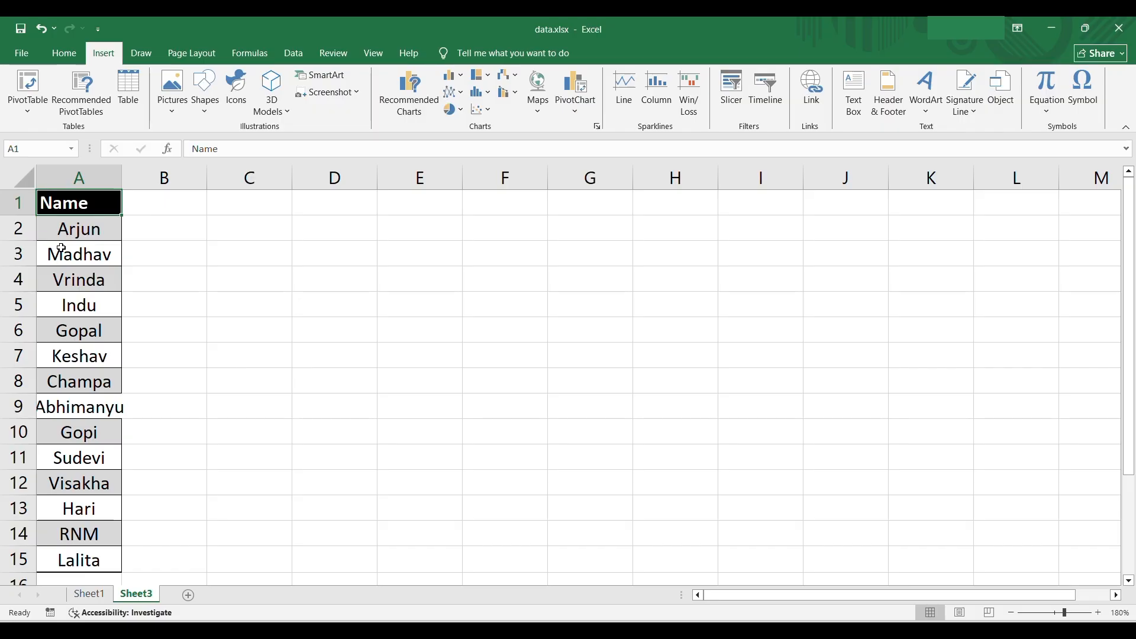
left_click(89, 593)
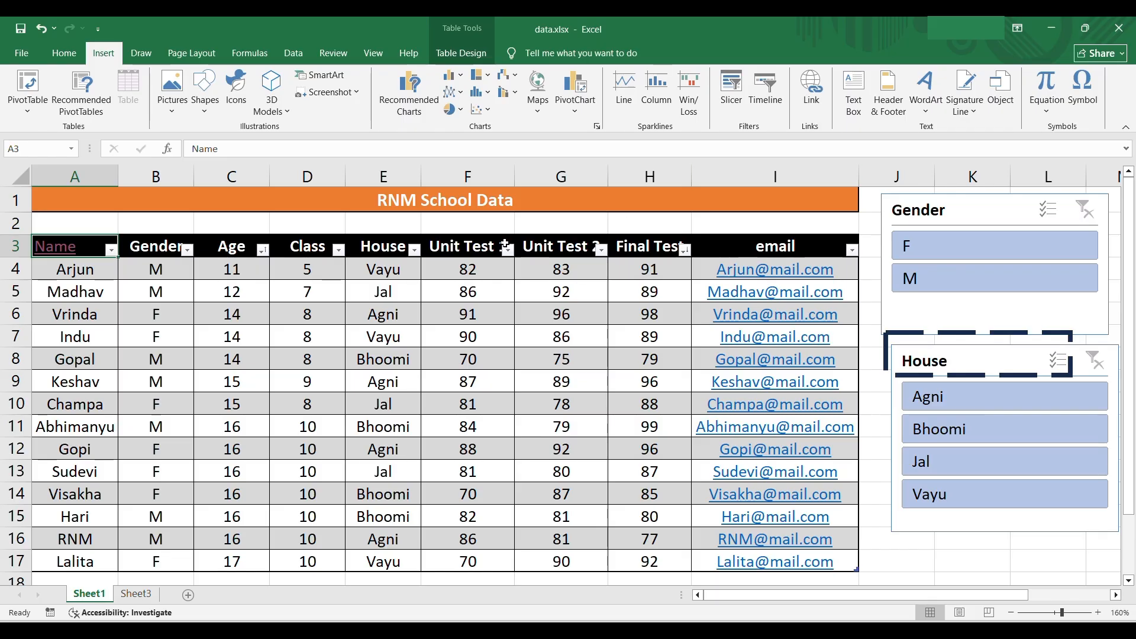
left_click(394, 248)
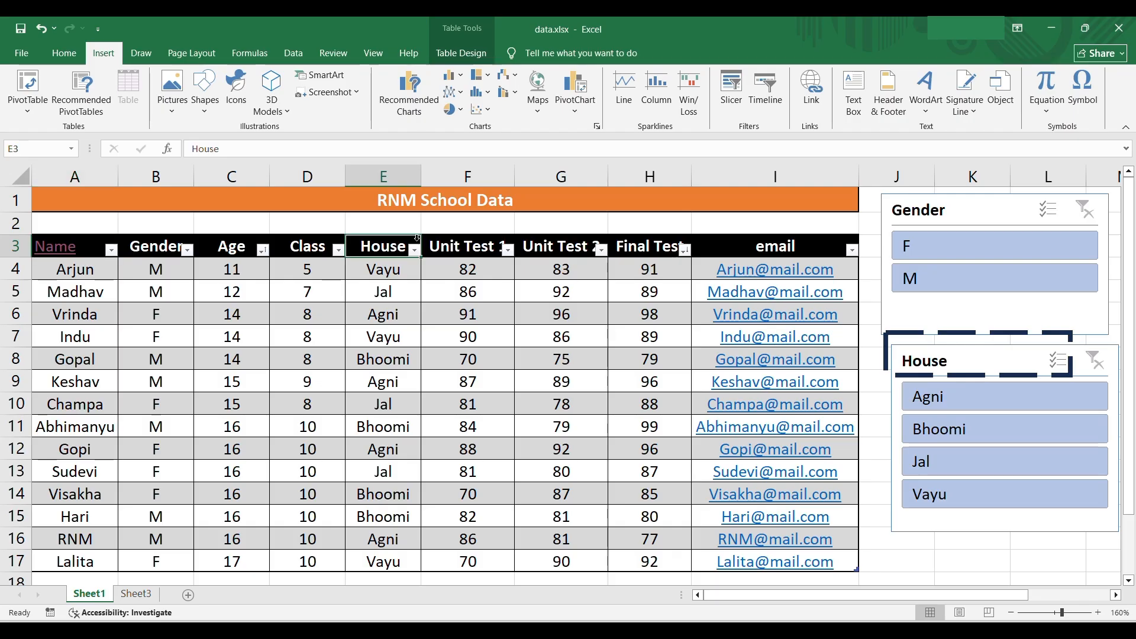
left_click(811, 88)
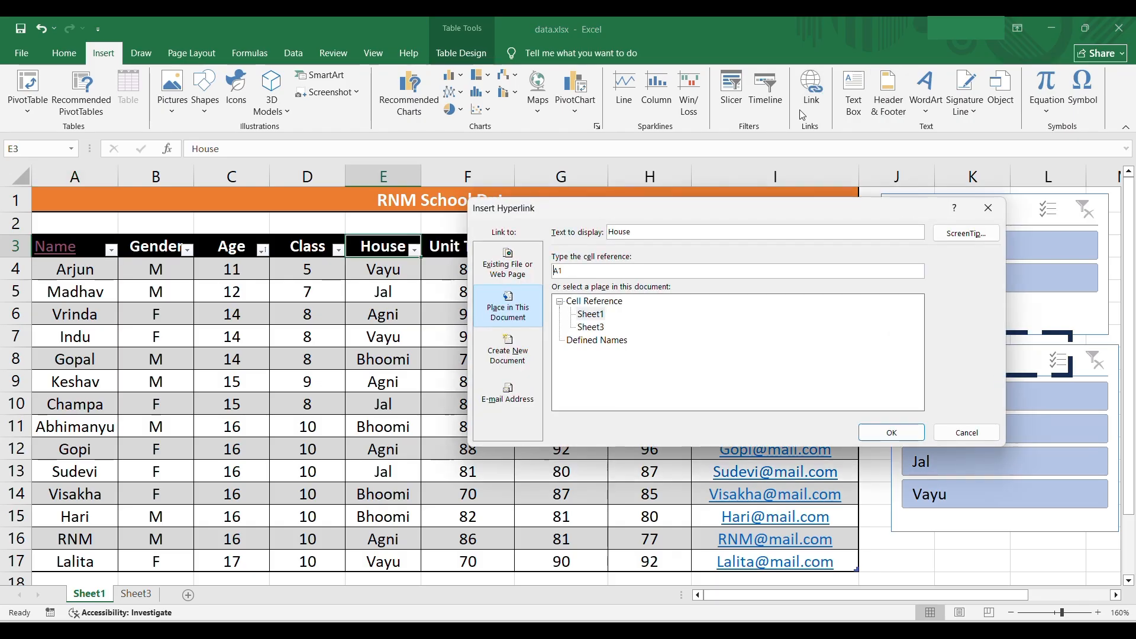
left_click(518, 262)
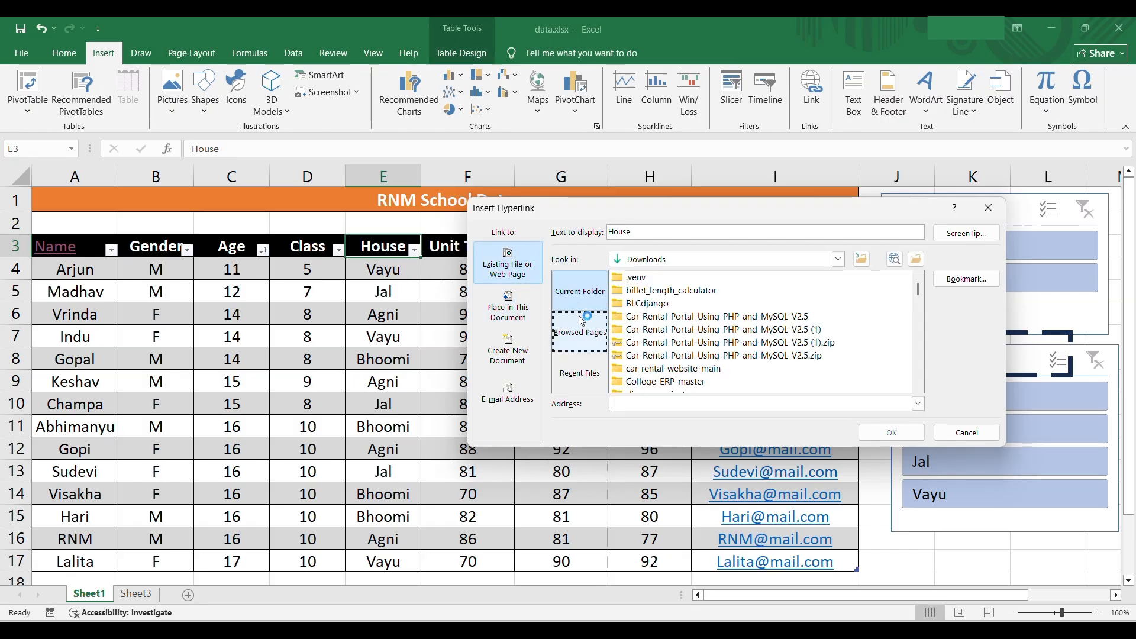
left_click(583, 335)
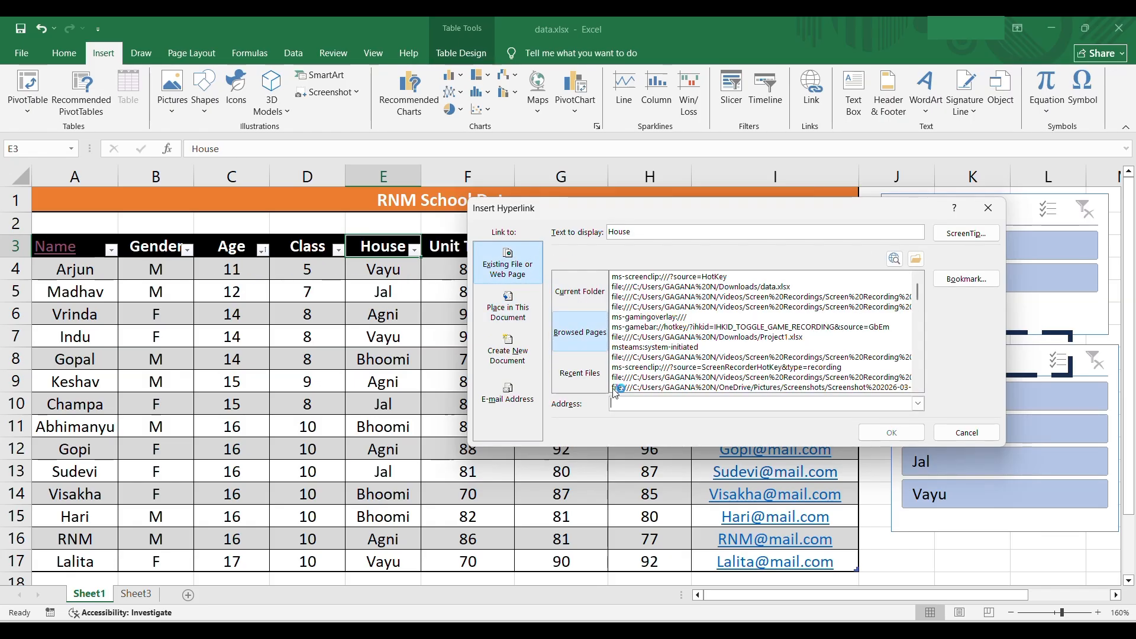
type("ww")
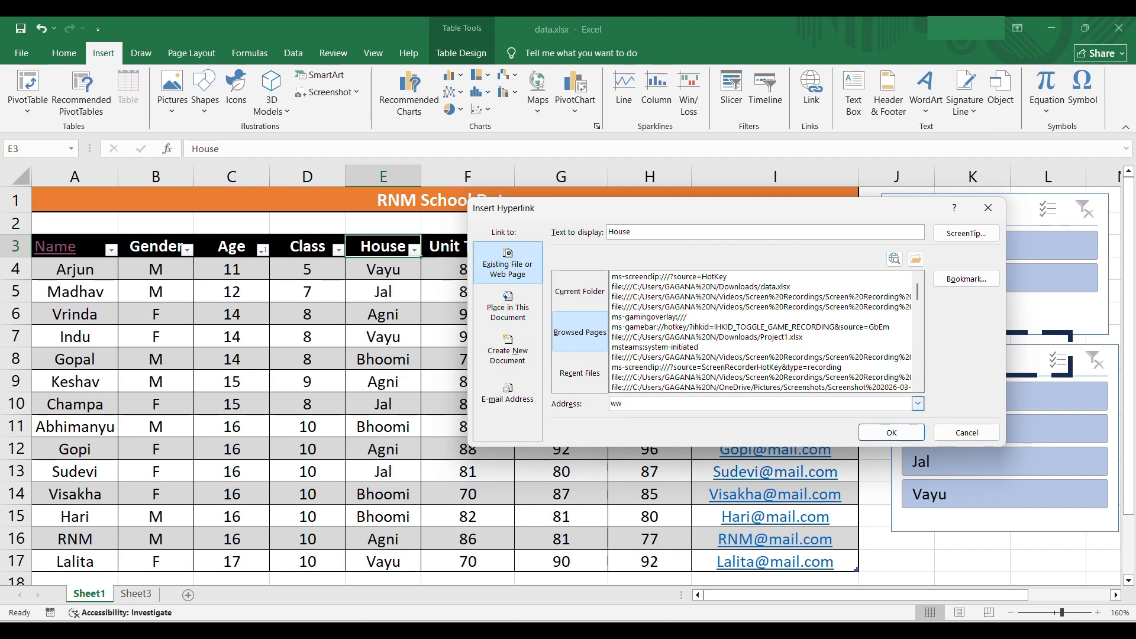
type("w.google.com")
left_click(876, 433)
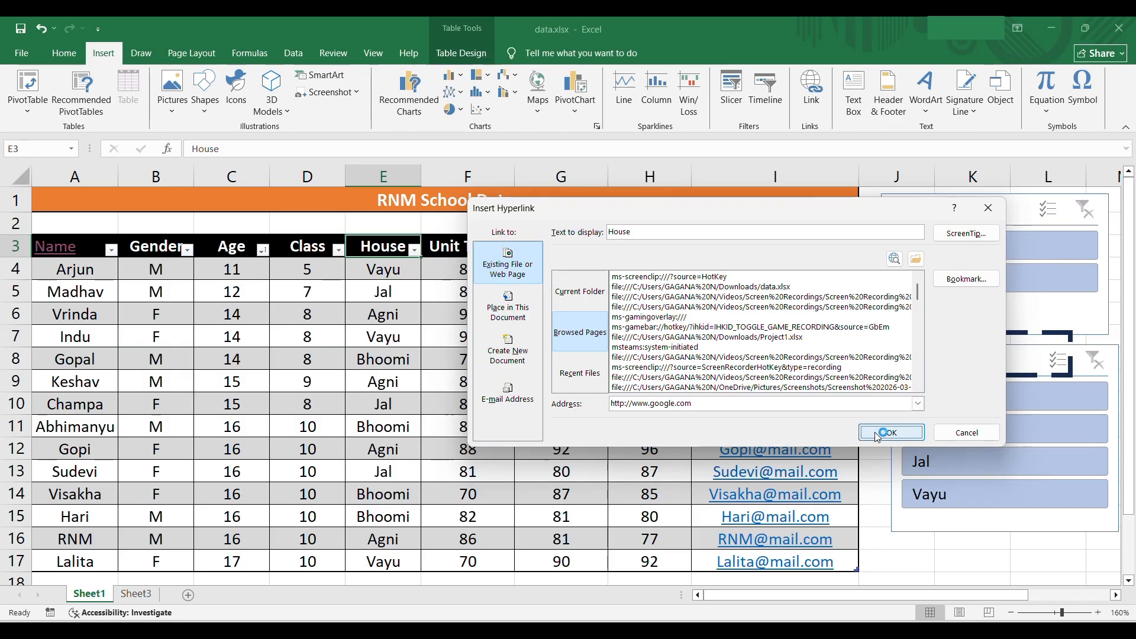
left_click(390, 245)
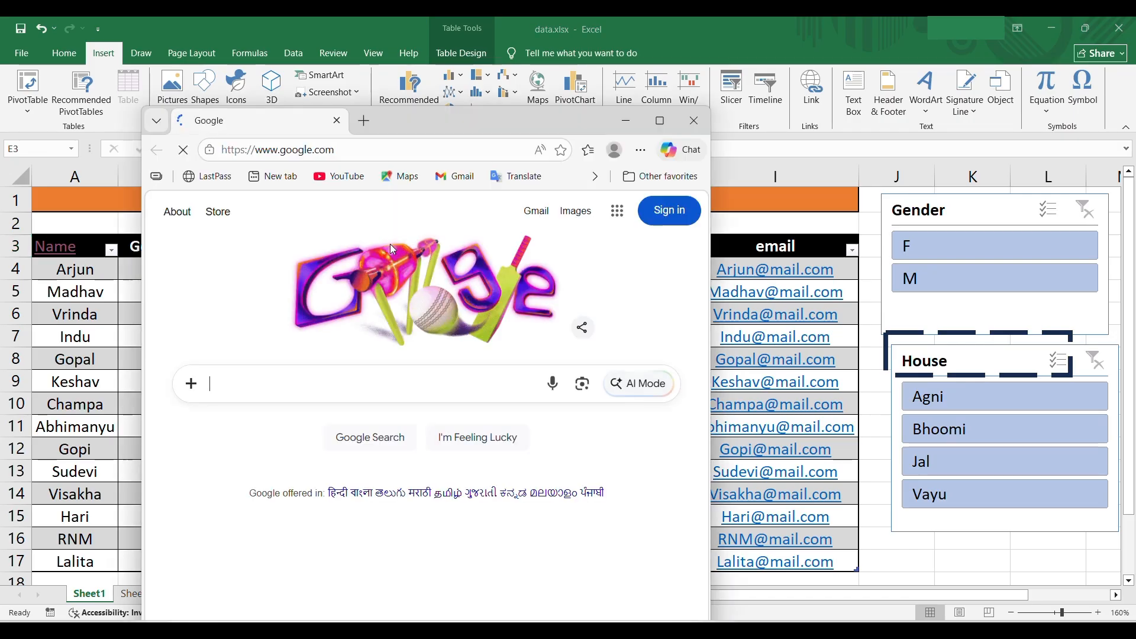
left_click(693, 120)
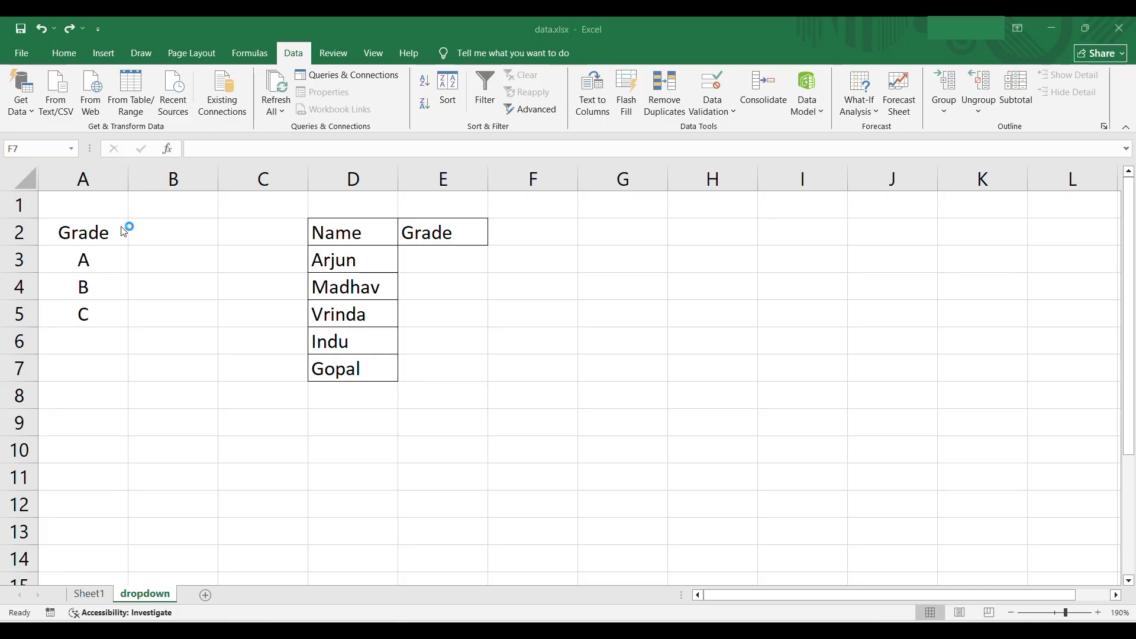
Step: Convert the Grade list in A2:A5 of the dropdown sheet into a table with headers
left_click(433, 265)
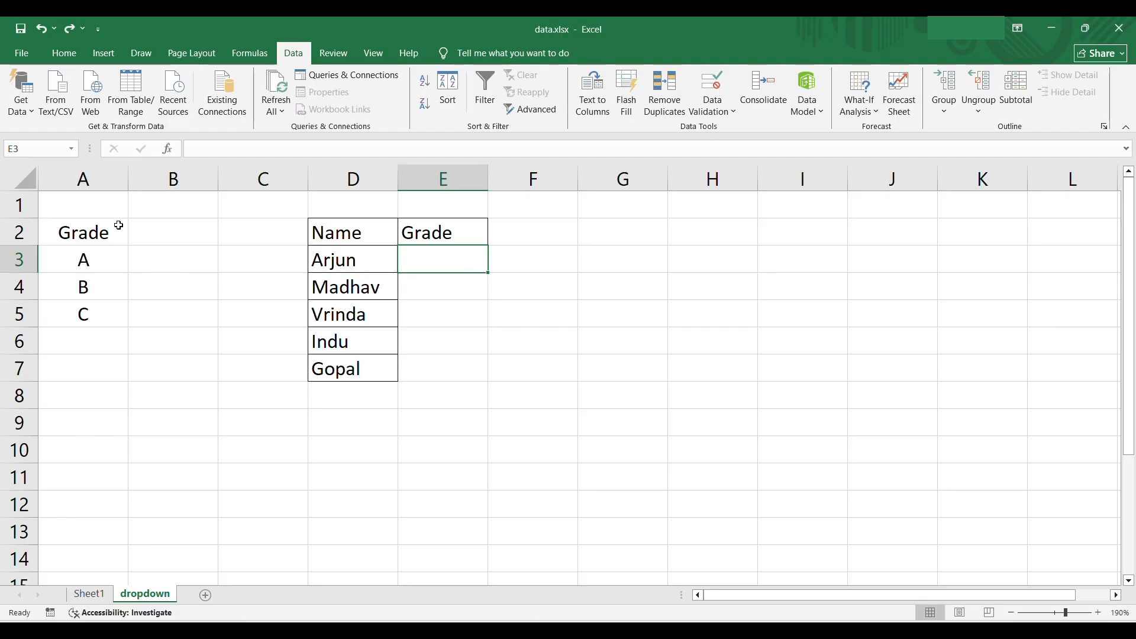
left_click_drag(118, 226, 111, 300)
left_click(111, 303)
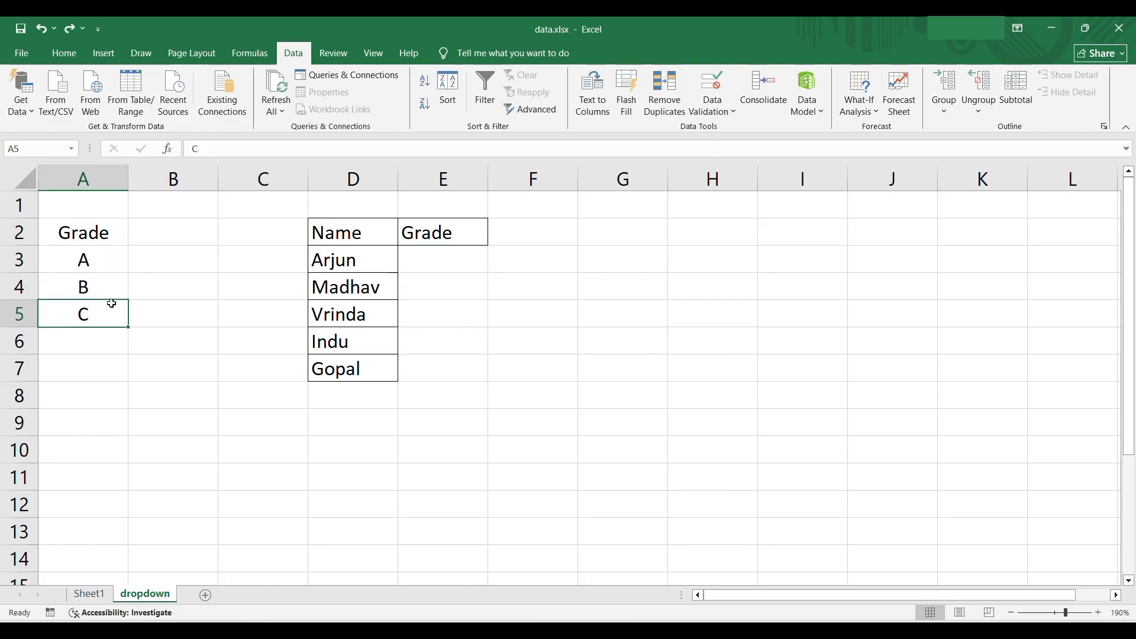
left_click_drag(104, 232, 106, 309)
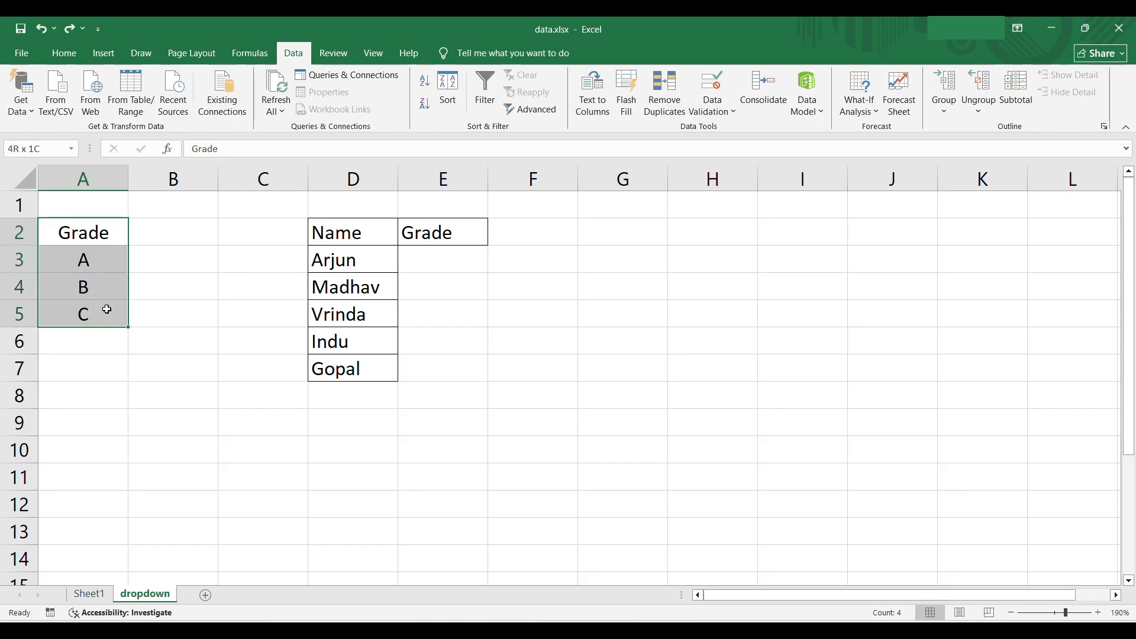
left_click(116, 58)
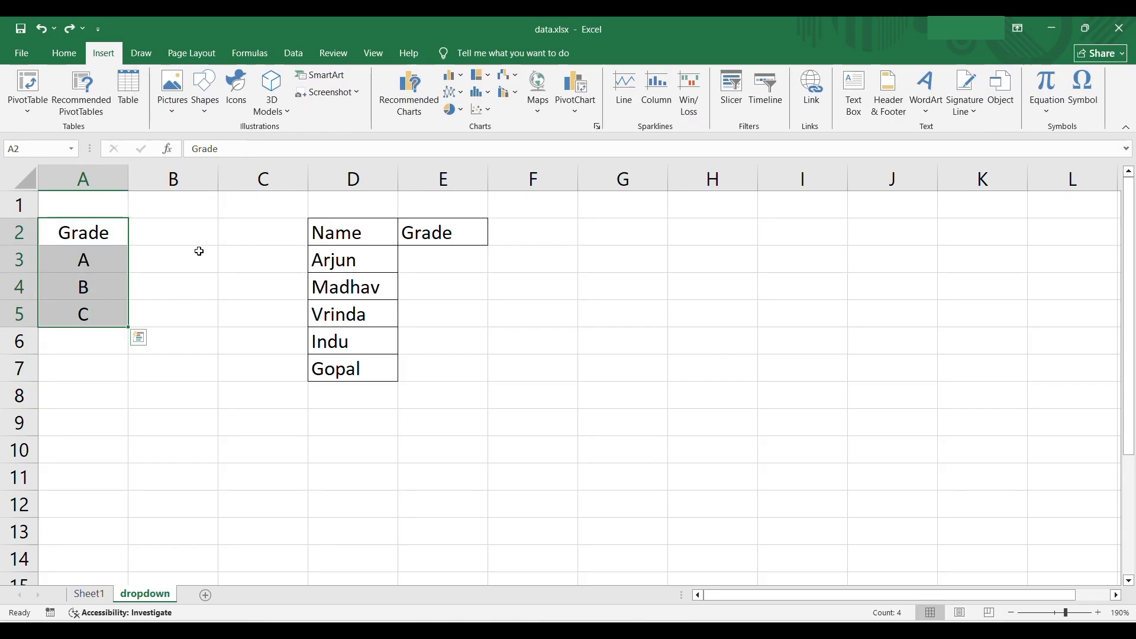
key("ctrl+t")
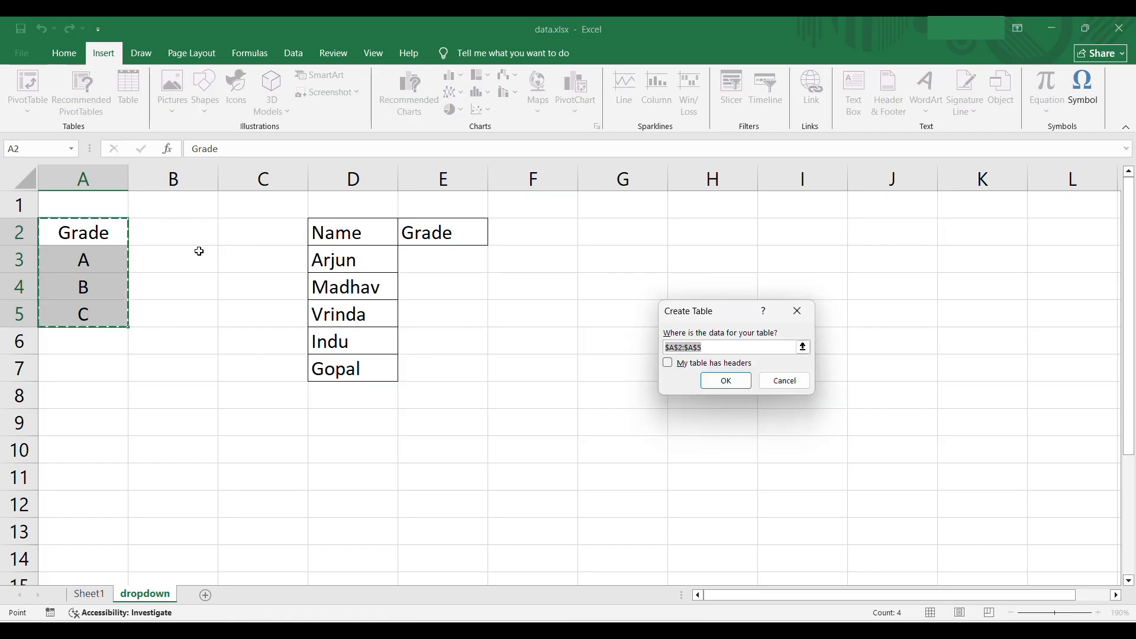
left_click(726, 381)
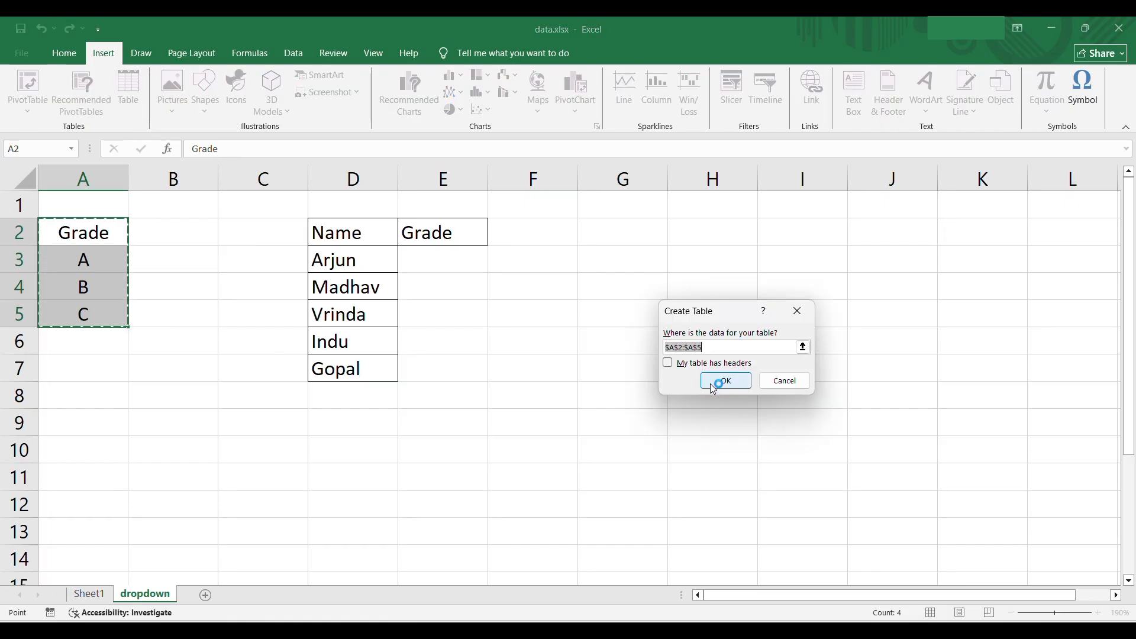
left_click(684, 365)
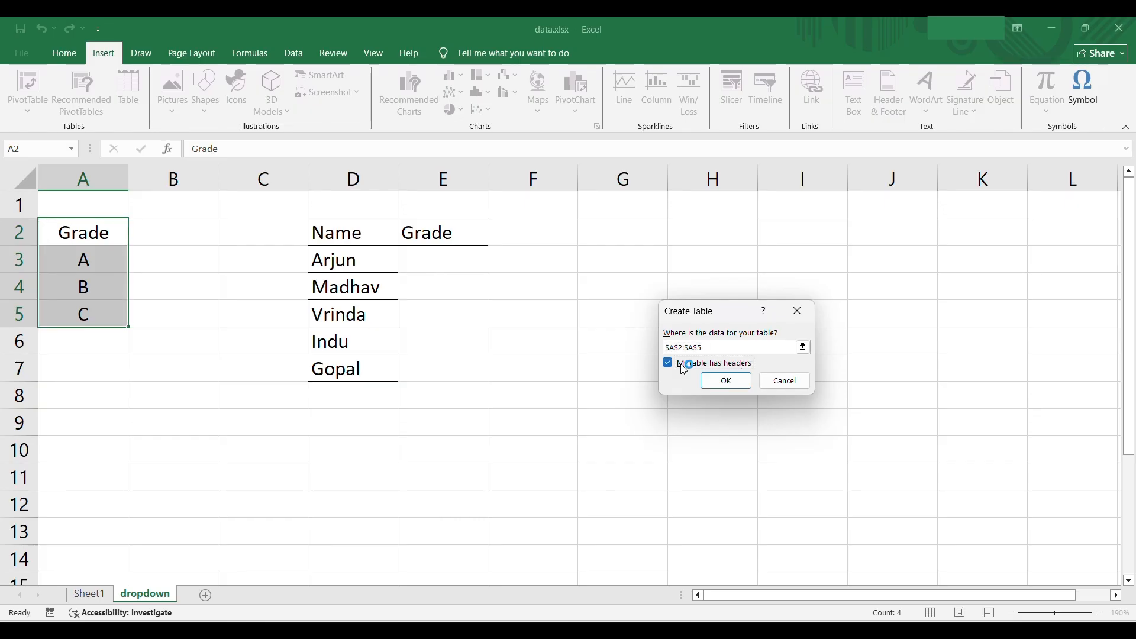
left_click(725, 382)
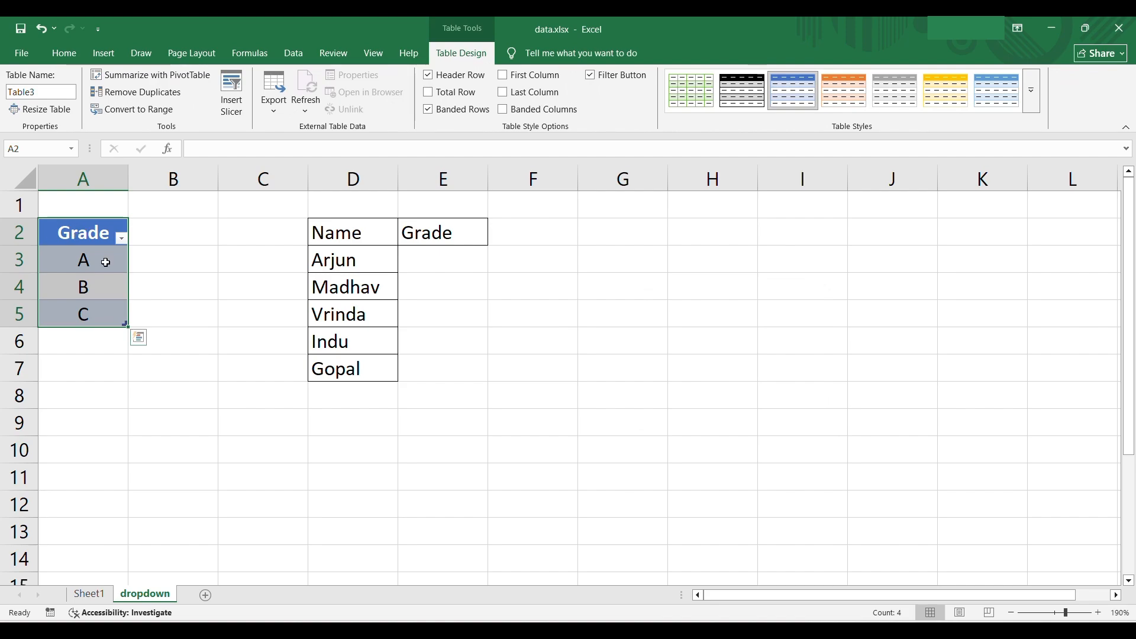
left_click(157, 303)
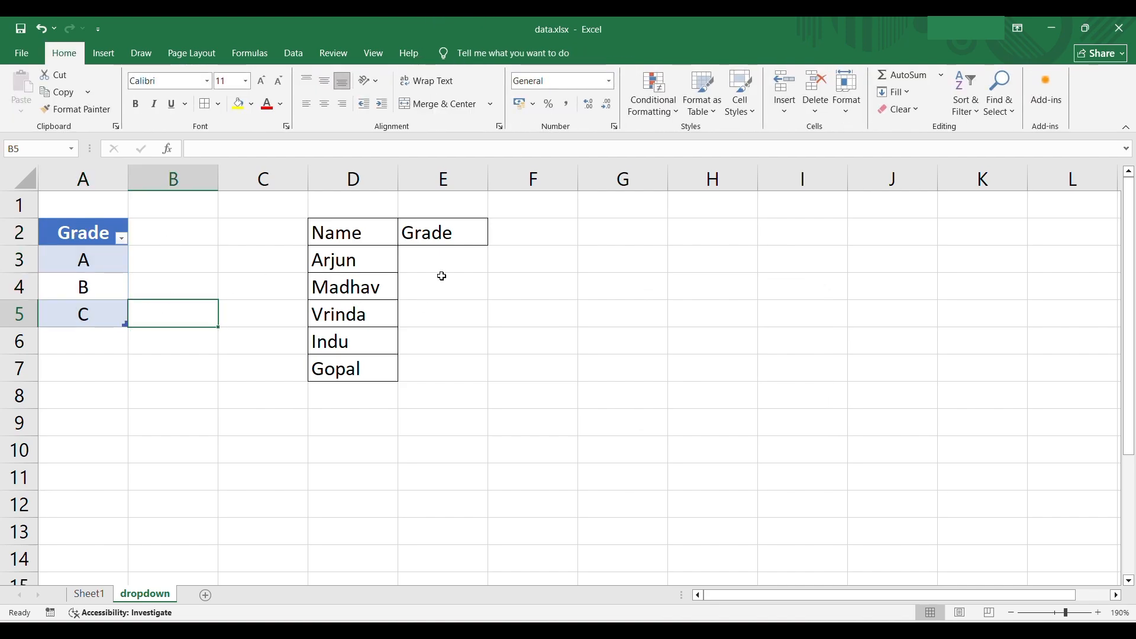
Step: Apply List data validation to cell E3, using A3:A5 as the source
left_click(441, 258)
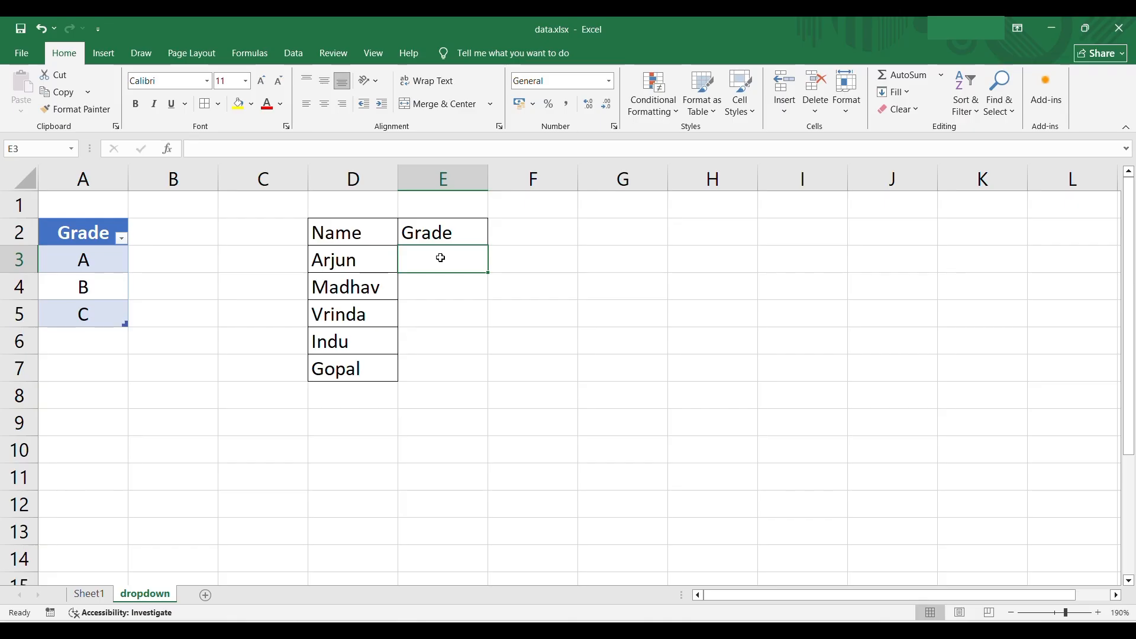
left_click(292, 53)
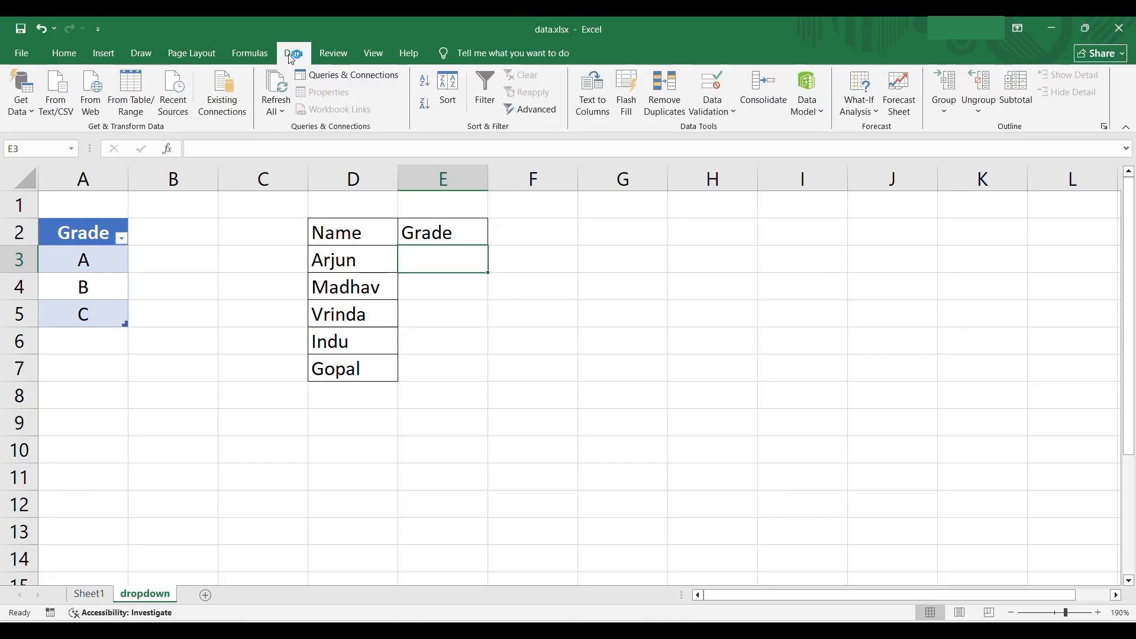
left_click(731, 113)
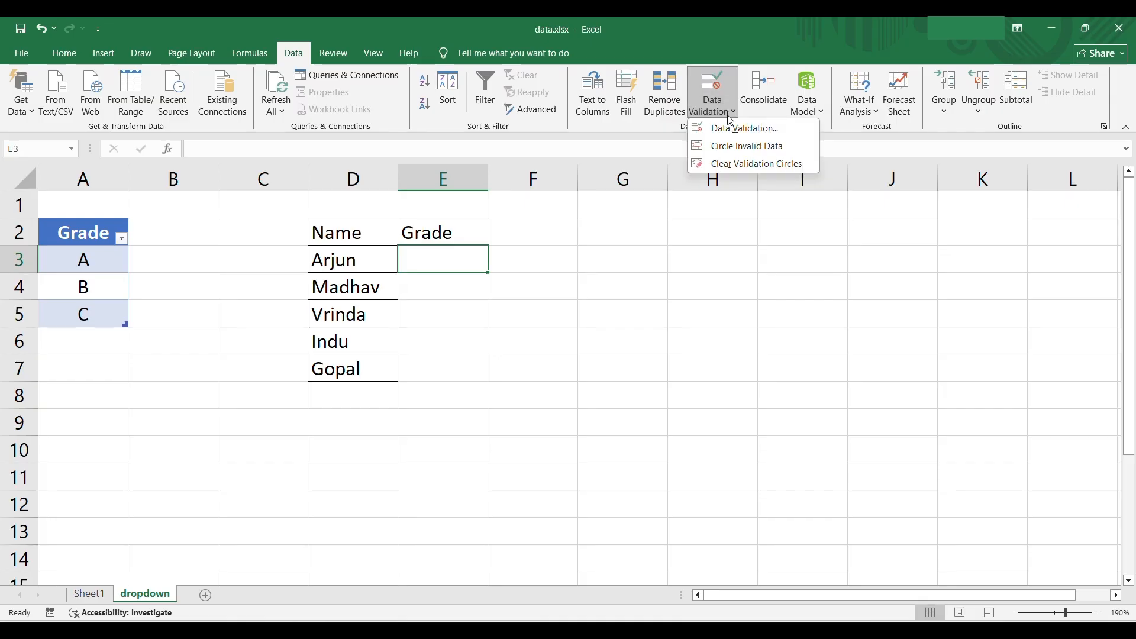
left_click(734, 127)
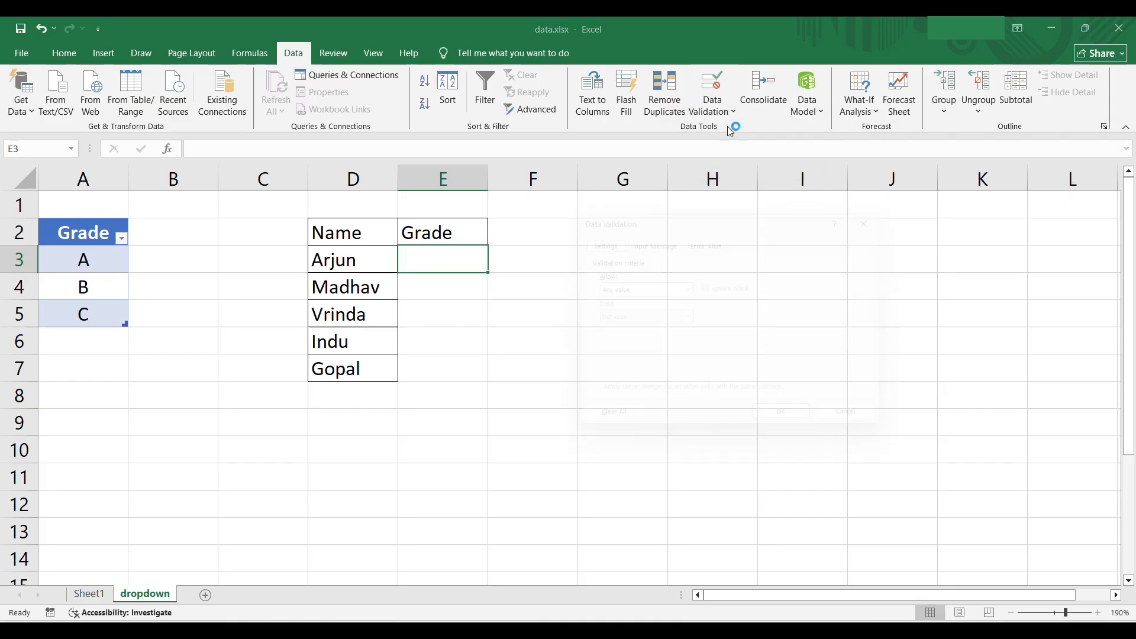
left_click(659, 290)
left_click(649, 327)
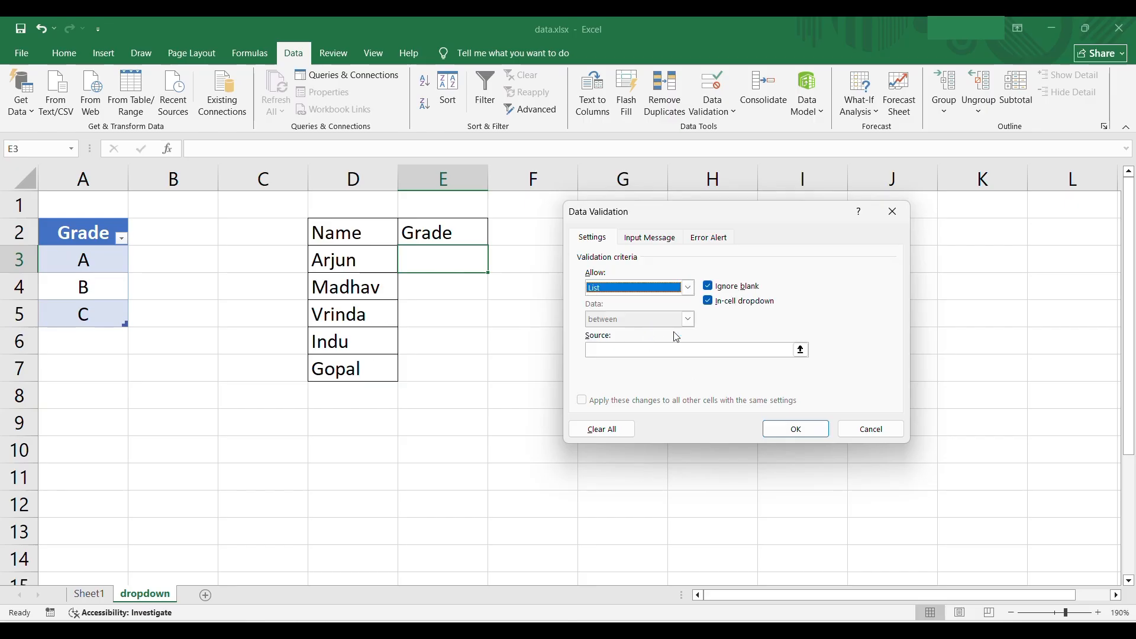
left_click(696, 349)
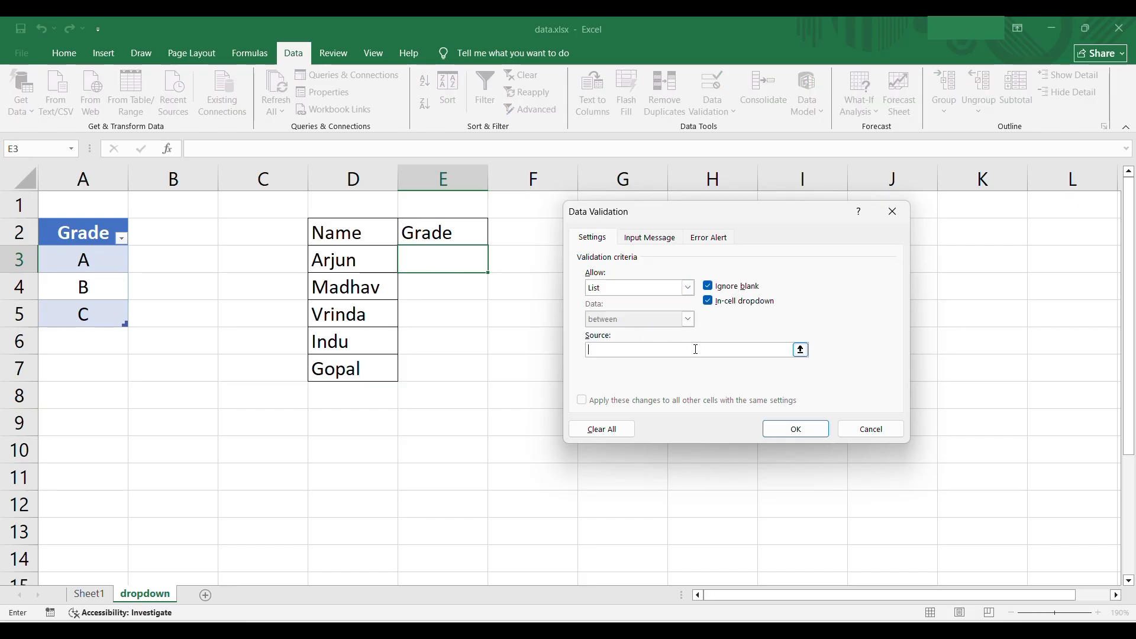
left_click_drag(70, 260, 75, 317)
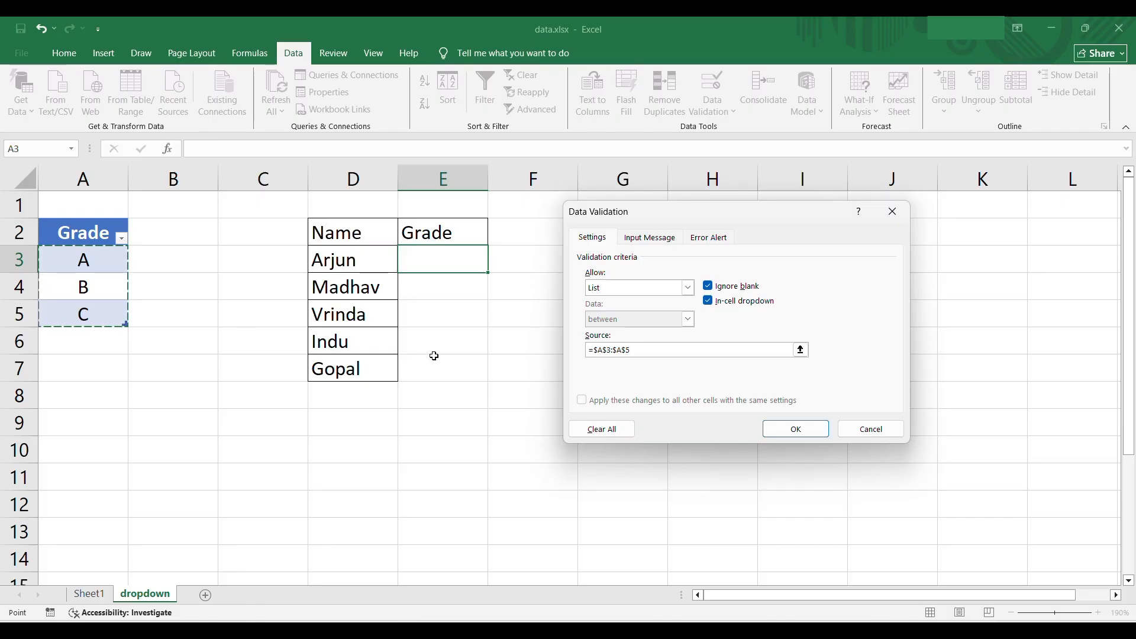
left_click(782, 434)
Step: Choose grade B in E3 from its dropdown list and fill the cell down to E7
left_click(497, 268)
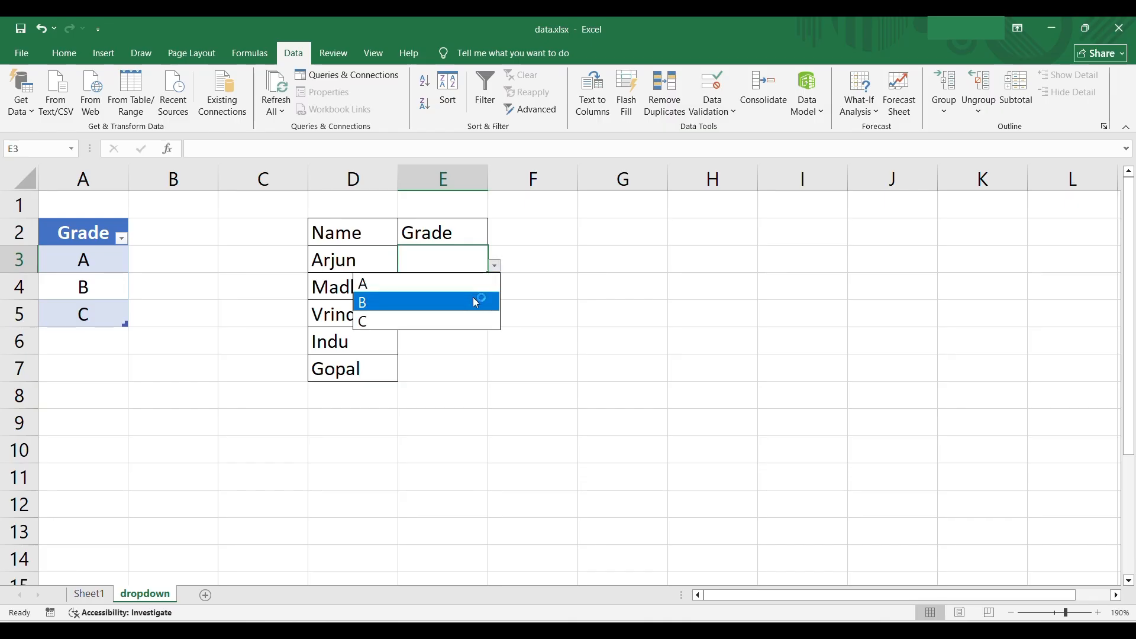
left_click(473, 297)
left_click(478, 289)
left_click(477, 265)
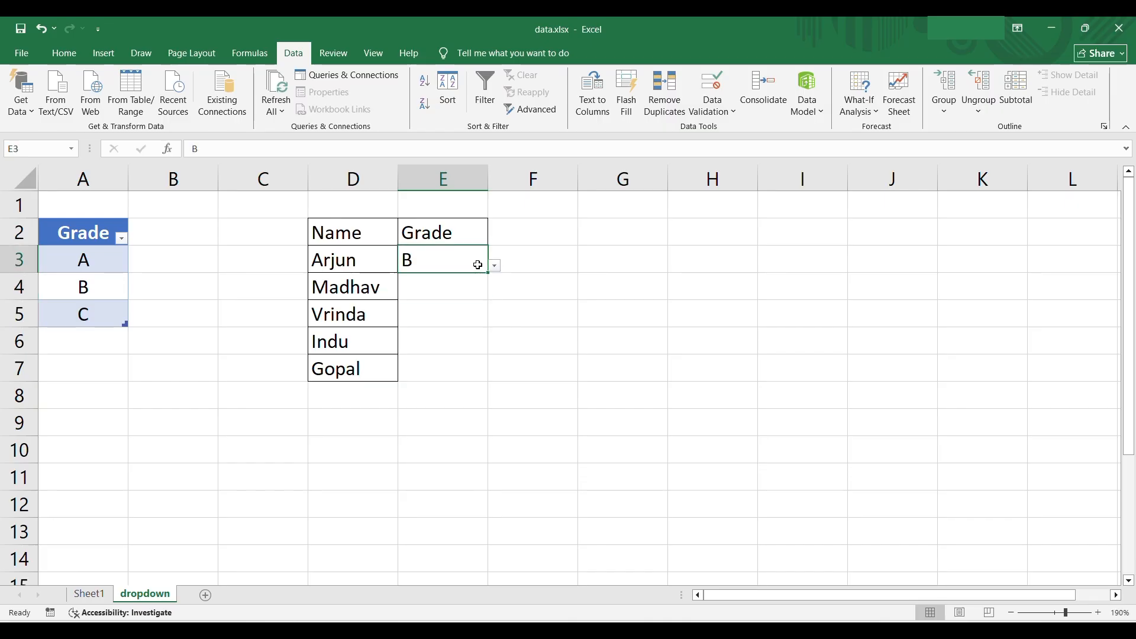
left_click_drag(488, 274, 477, 373)
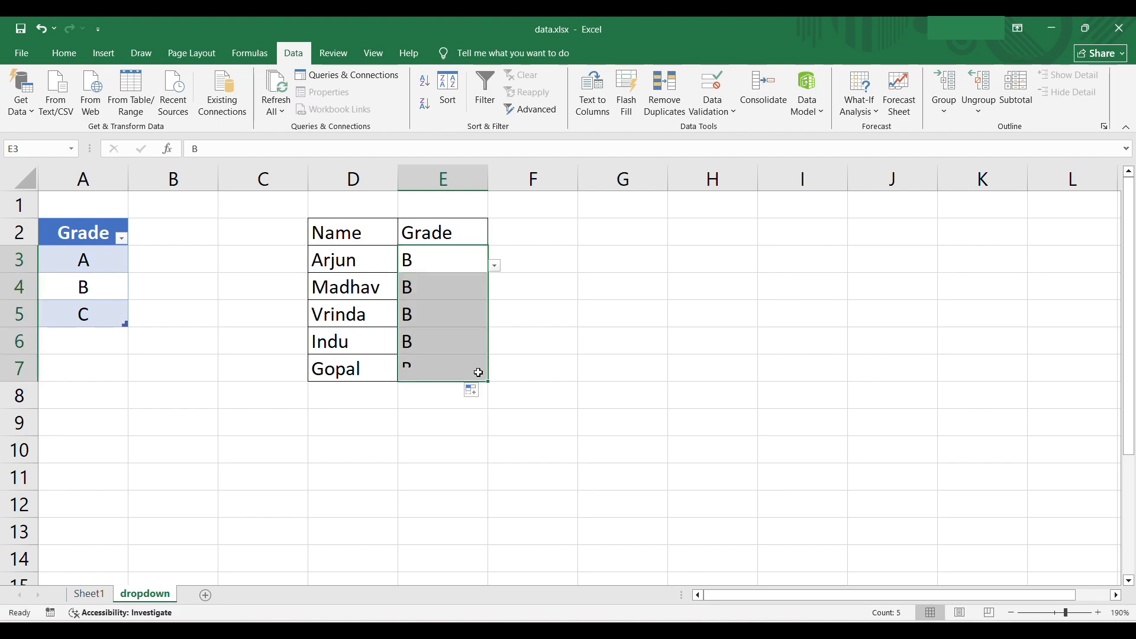
Step: Choose grade A in E6 from its dropdown list and view the options offered in E4
left_click(468, 349)
left_click(495, 347)
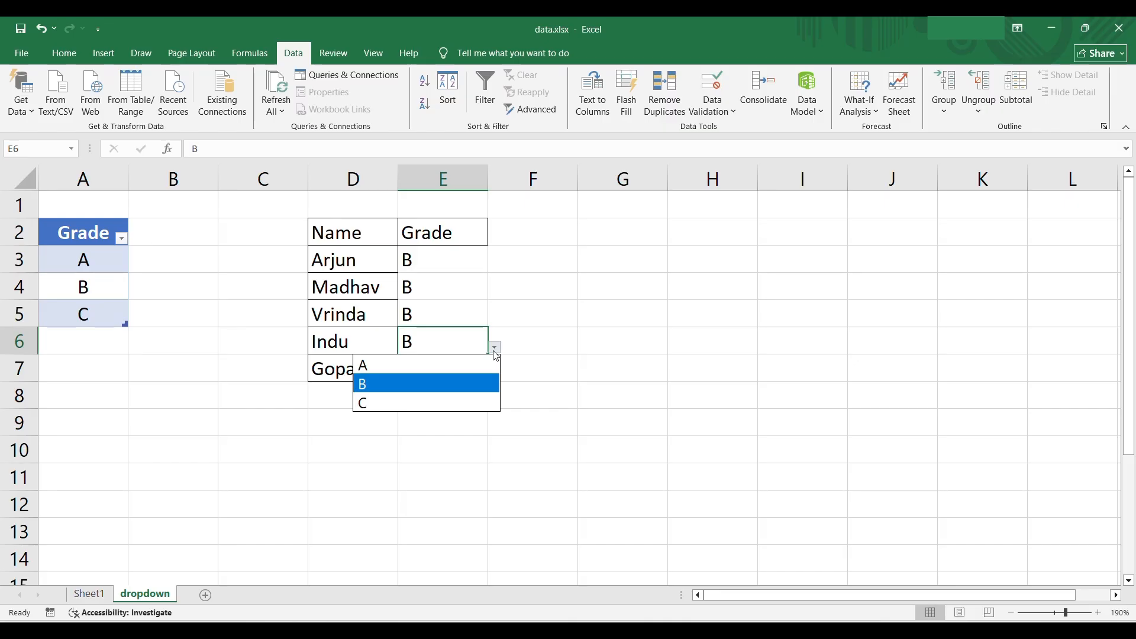
left_click(450, 363)
left_click(461, 289)
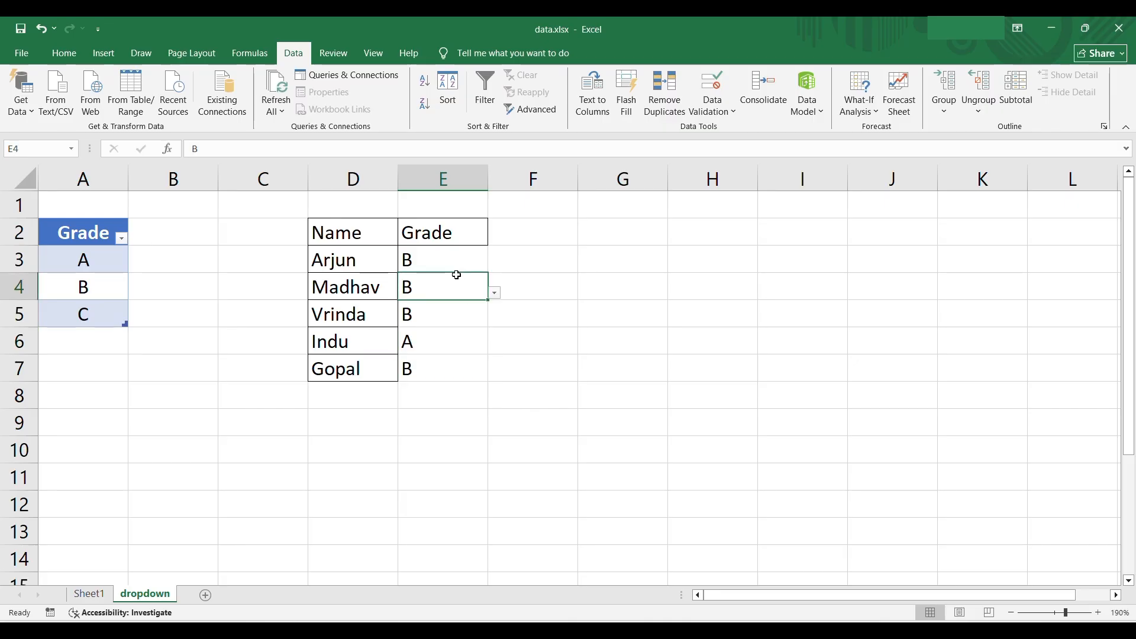
left_click(494, 293)
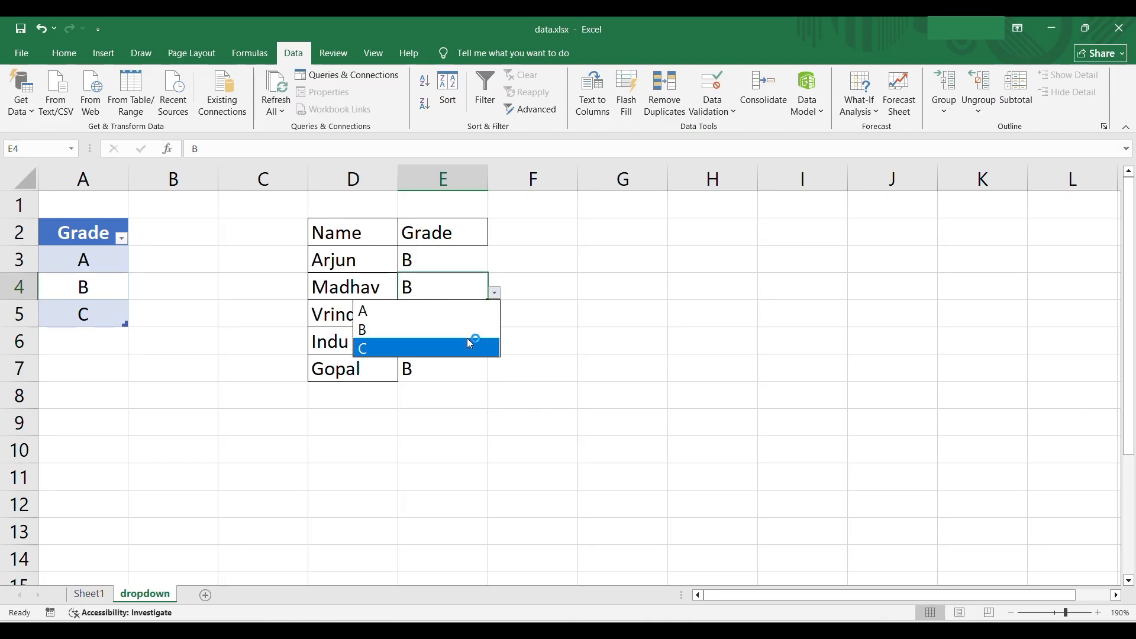
key("Escape")
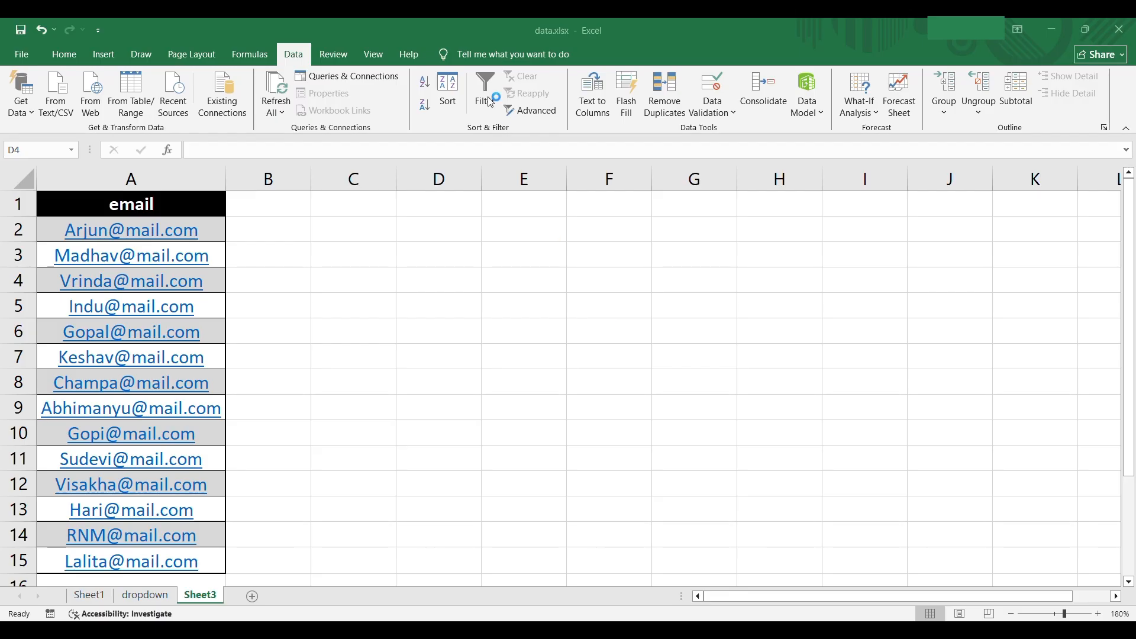
Step: Try splitting the email column A1:A15 with Text to Columns, using Delimited and @ as the other delimiter, and undo the split
left_click(197, 195)
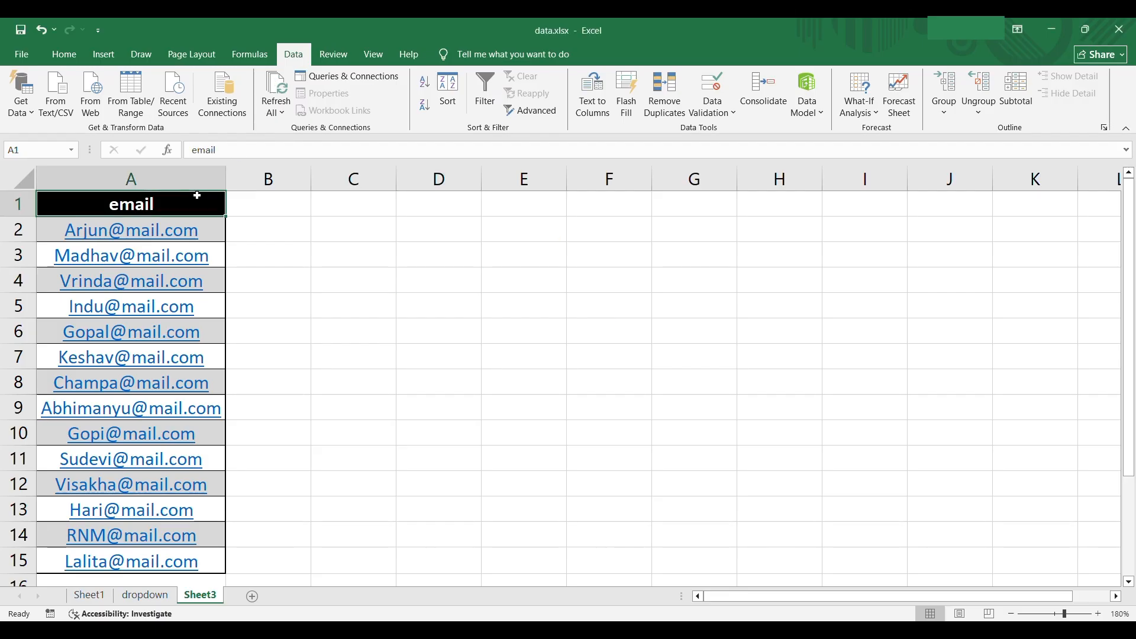
key("ctrl+shift+Down")
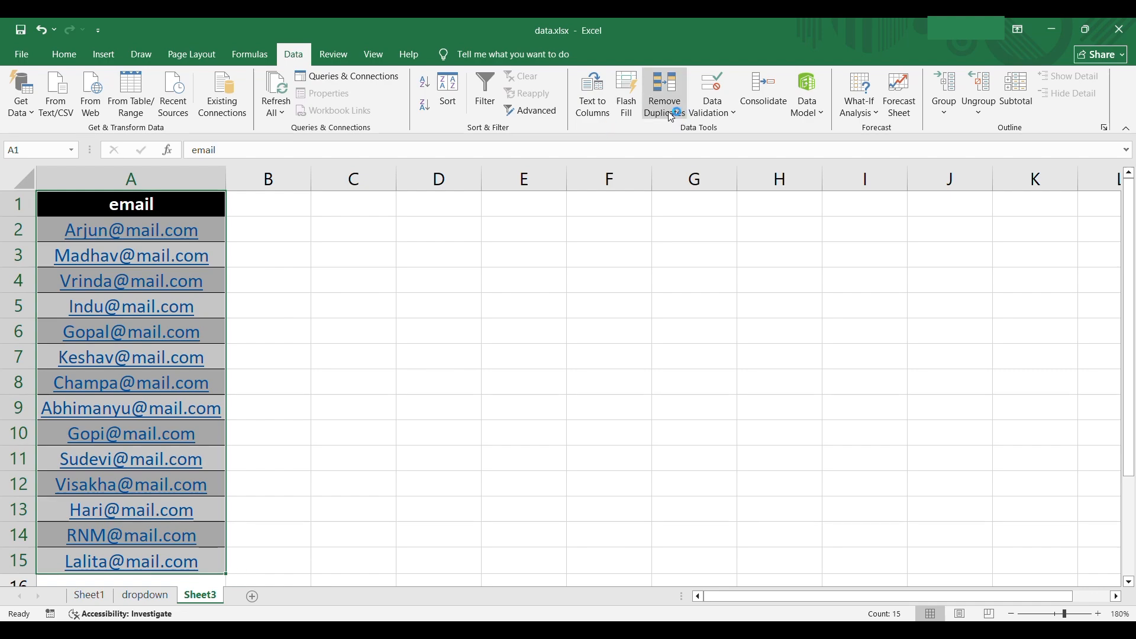
left_click(594, 106)
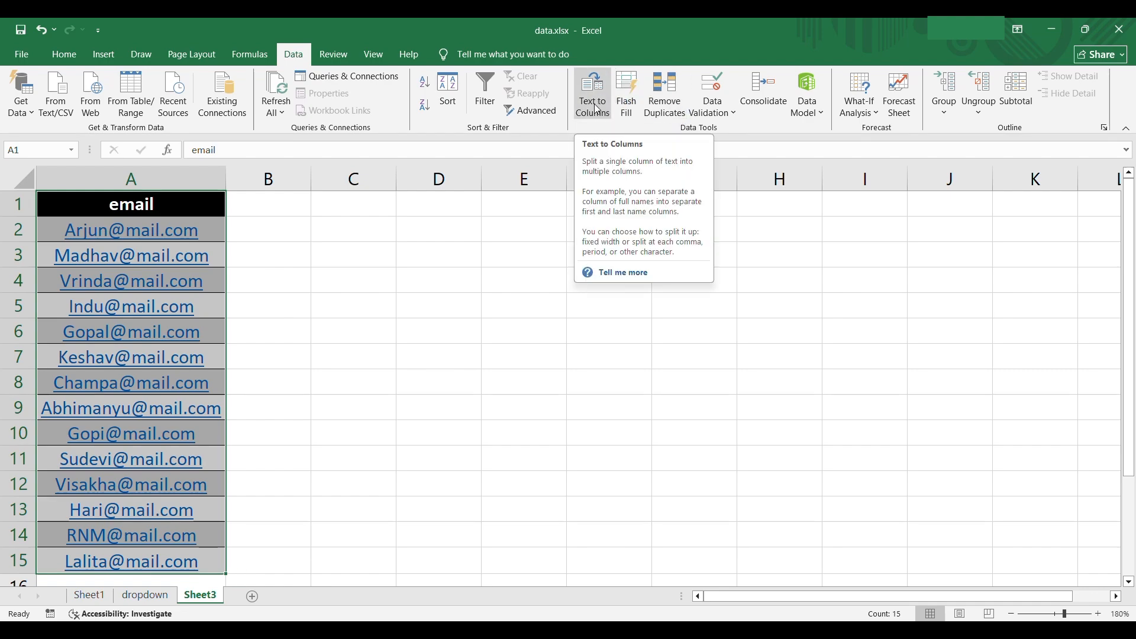
left_click(603, 116)
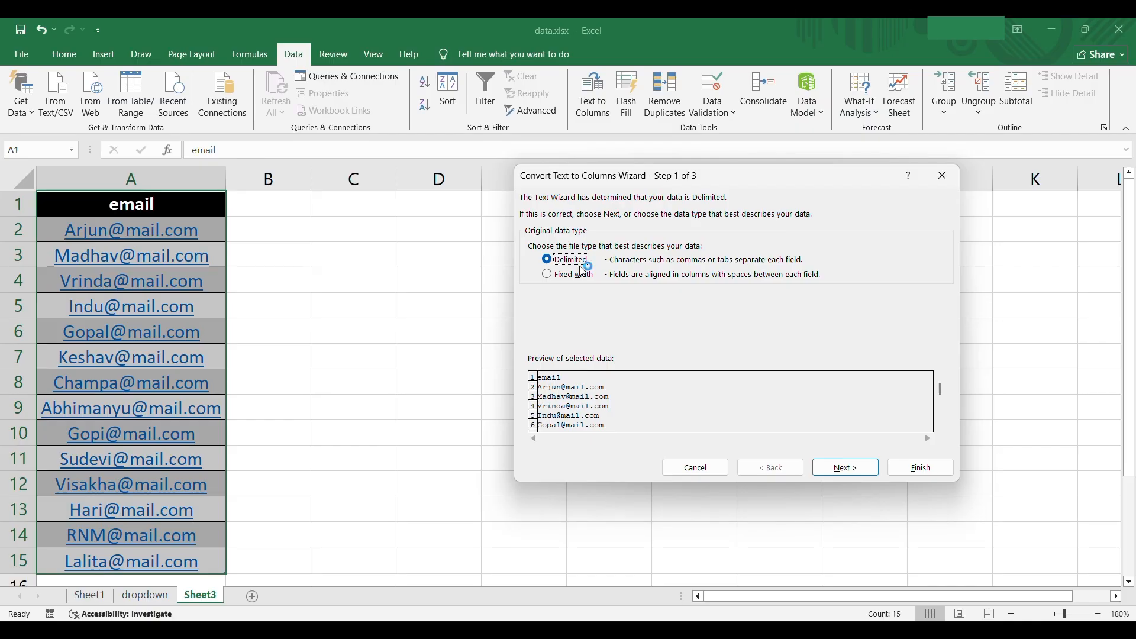
left_click(829, 476)
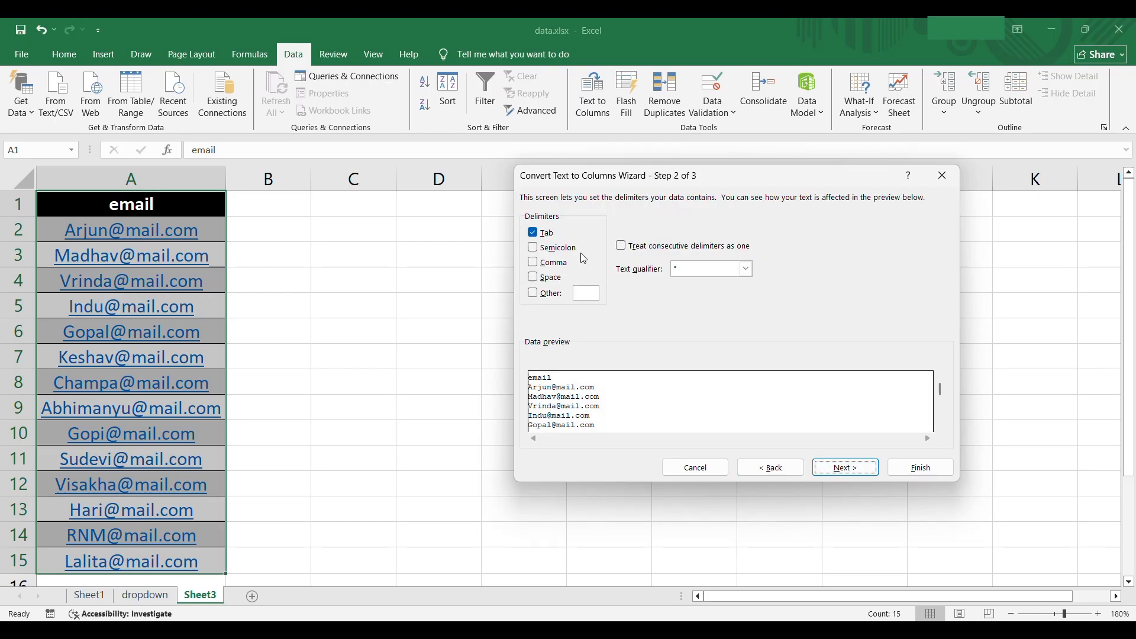
left_click(582, 294)
left_click(554, 296)
type("@")
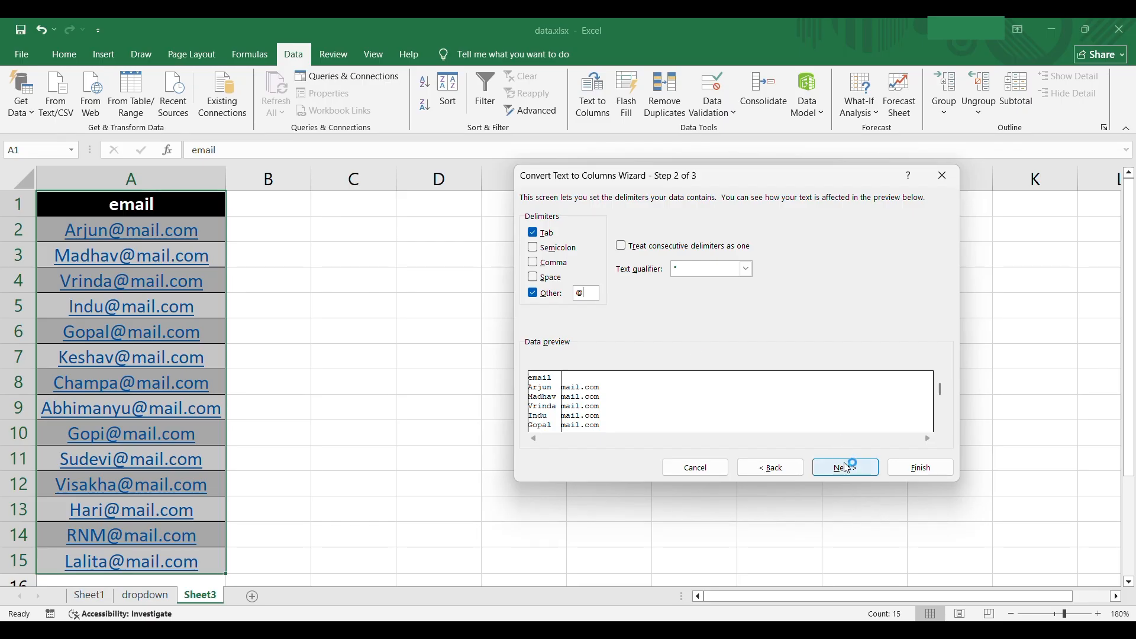
left_click(918, 467)
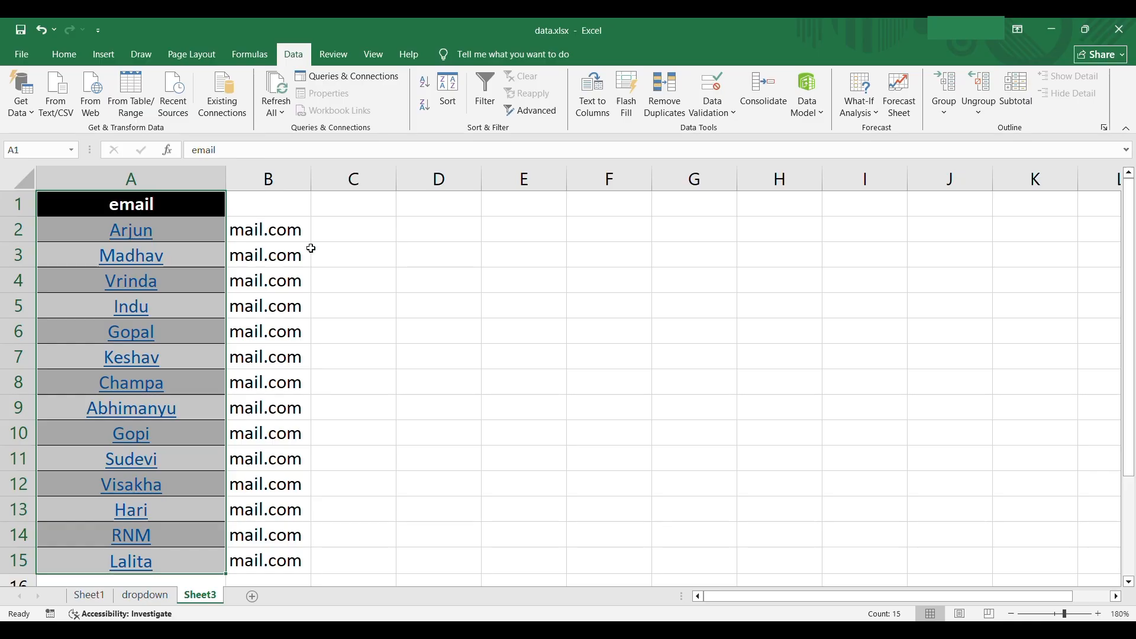
left_click(367, 288)
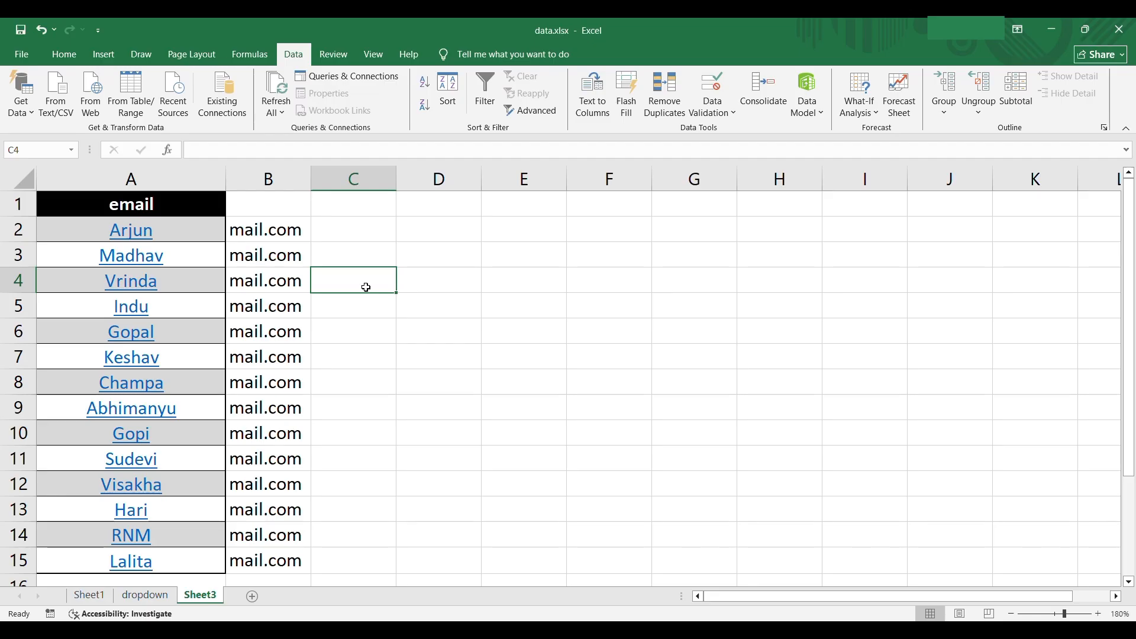
key("ctrl+z")
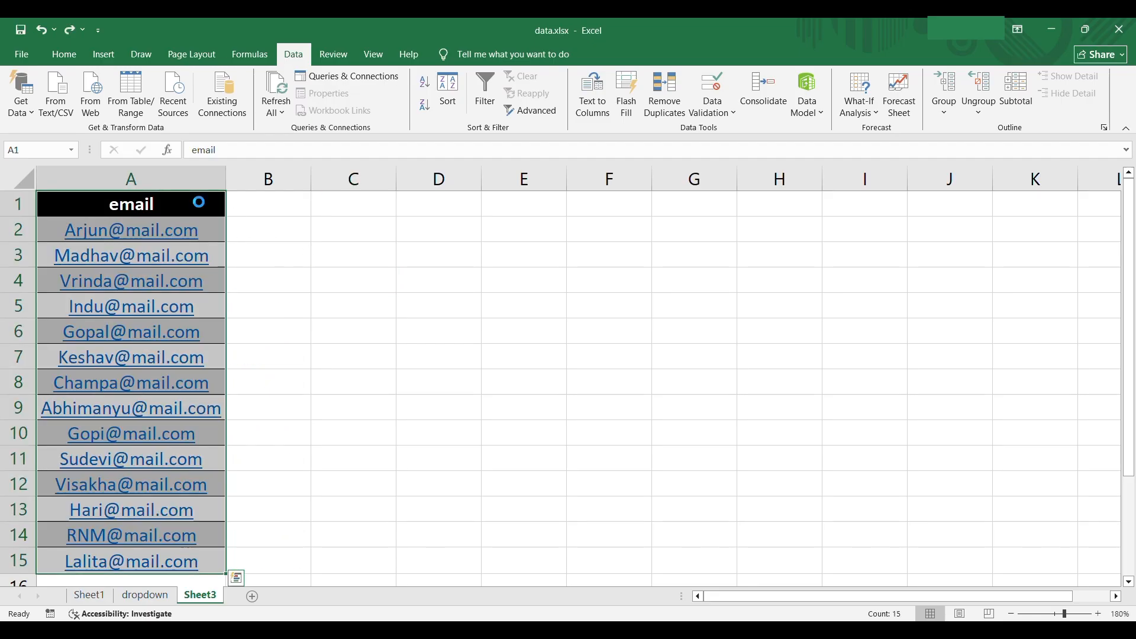
Step: Copy the email column A1:A15 to B1 and fit column B's width to its contents
key("ctrl+c")
left_click(243, 204)
key("ctrl+v")
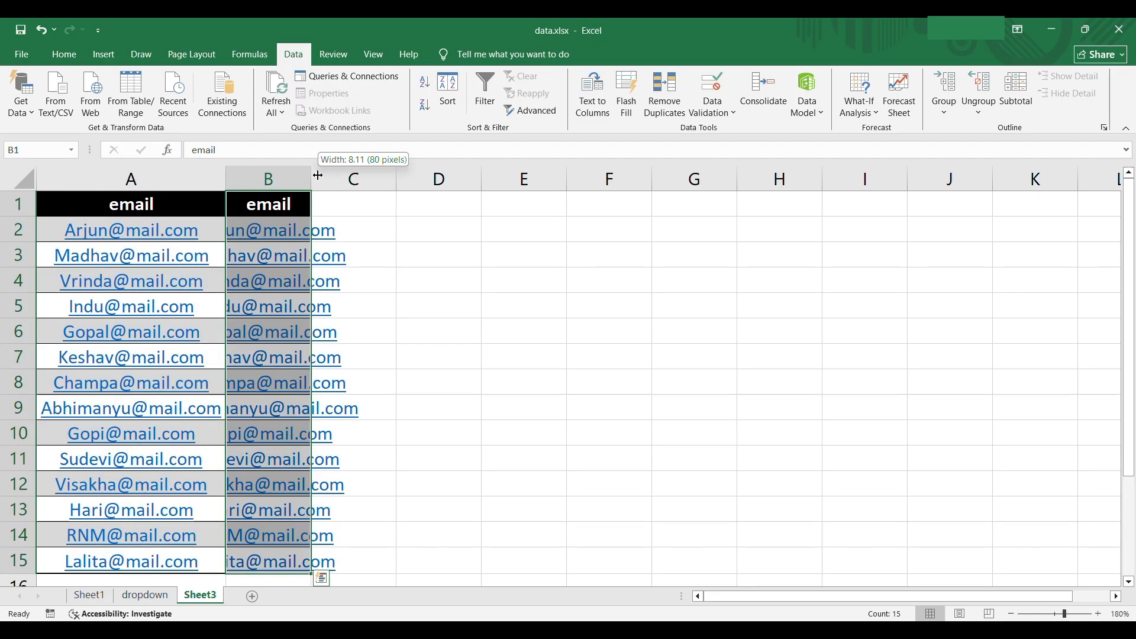
double_click(311, 178)
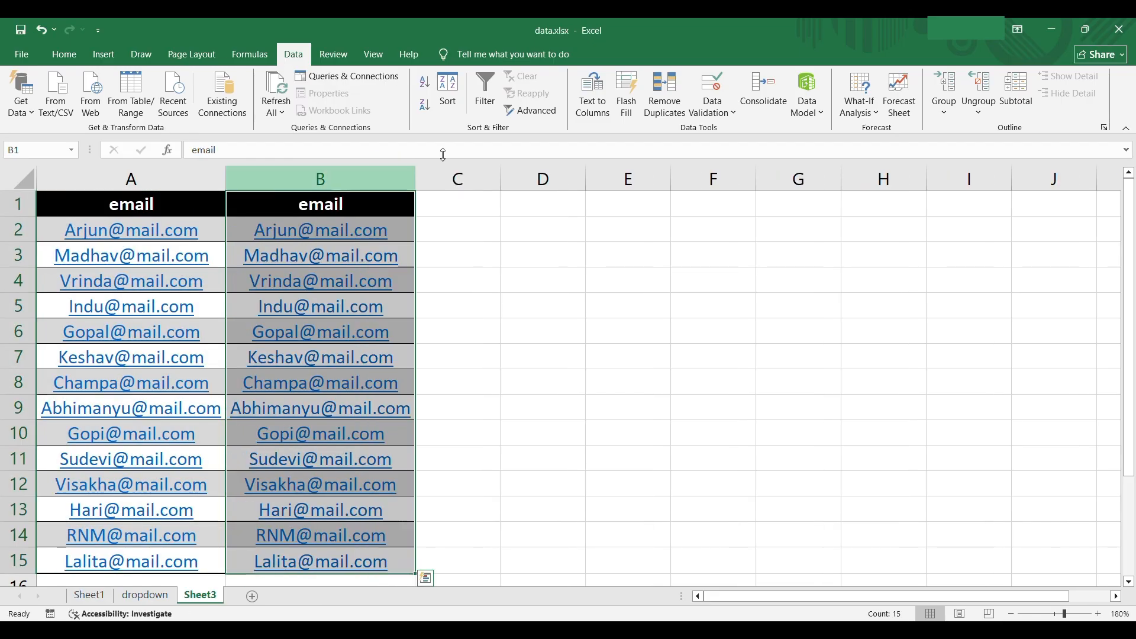
Step: Split the copied emails in B1:B15 into two columns at the @ delimiter with Text to Columns
left_click(587, 116)
left_click(820, 463)
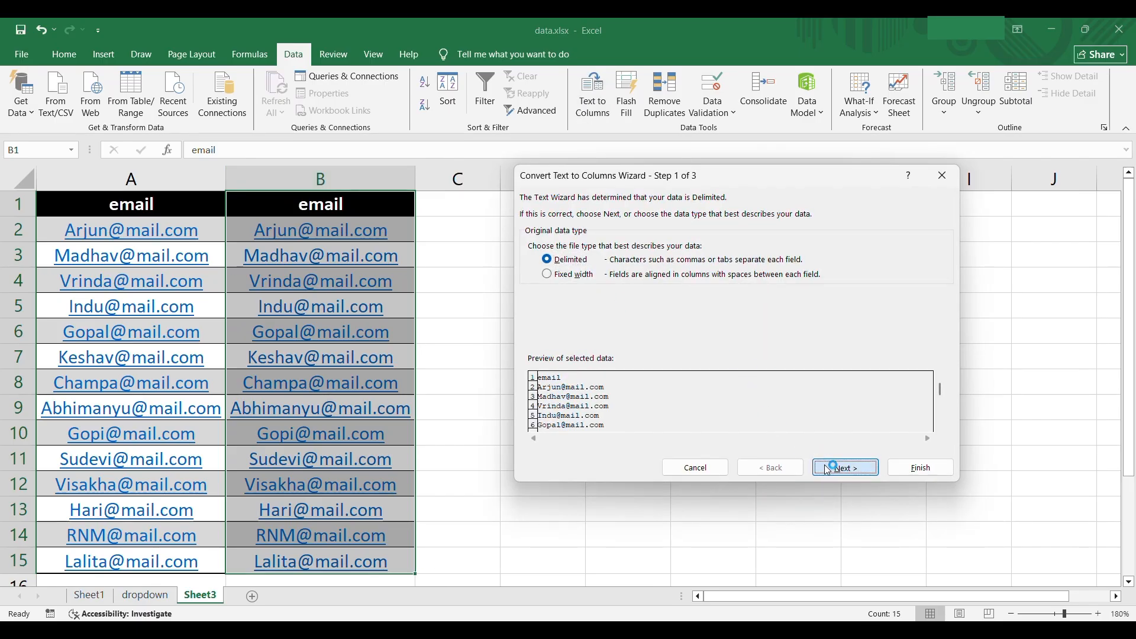
left_click(834, 466)
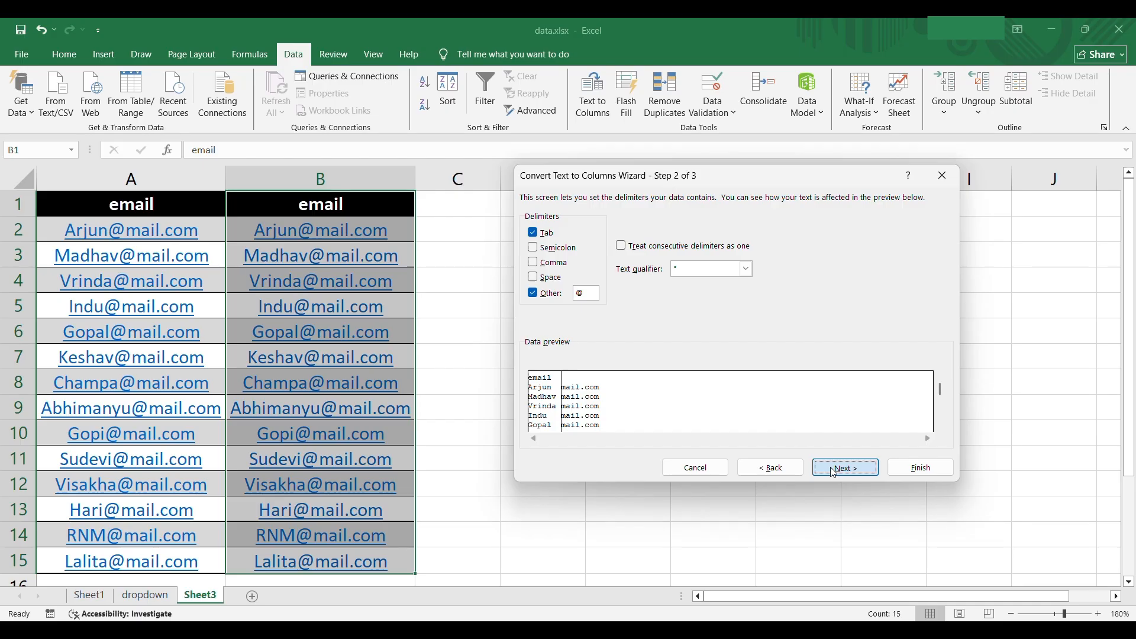
left_click(898, 472)
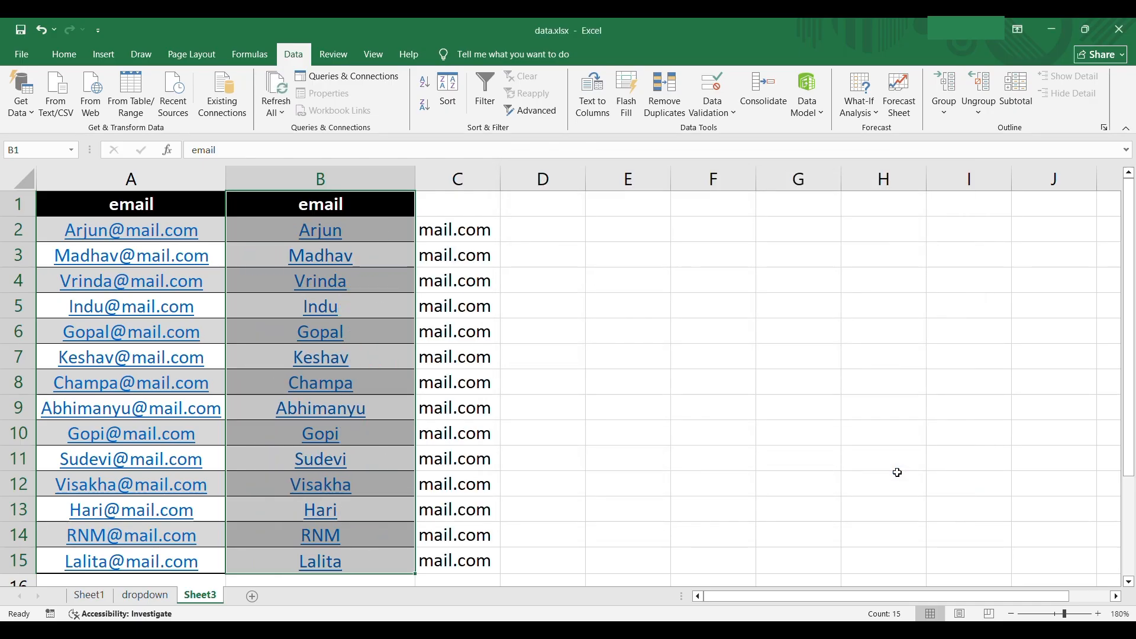
left_click(665, 390)
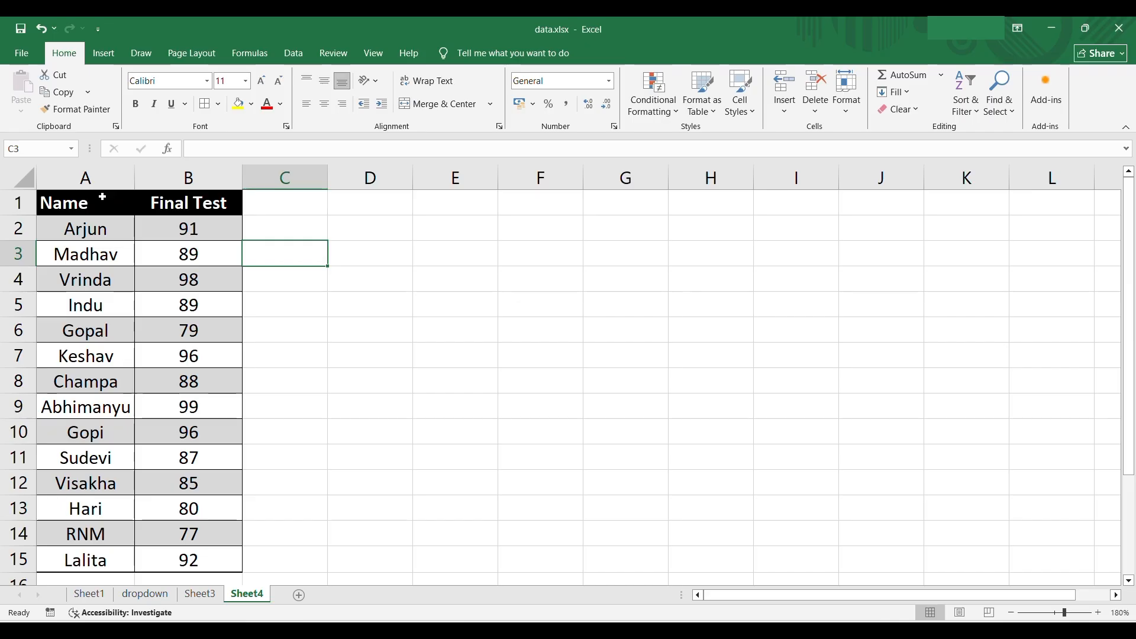
Step: Insert a clustered column chart of the Name and Final Test data in A1:B15 after comparing the chart types
left_click_drag(126, 206, 152, 208)
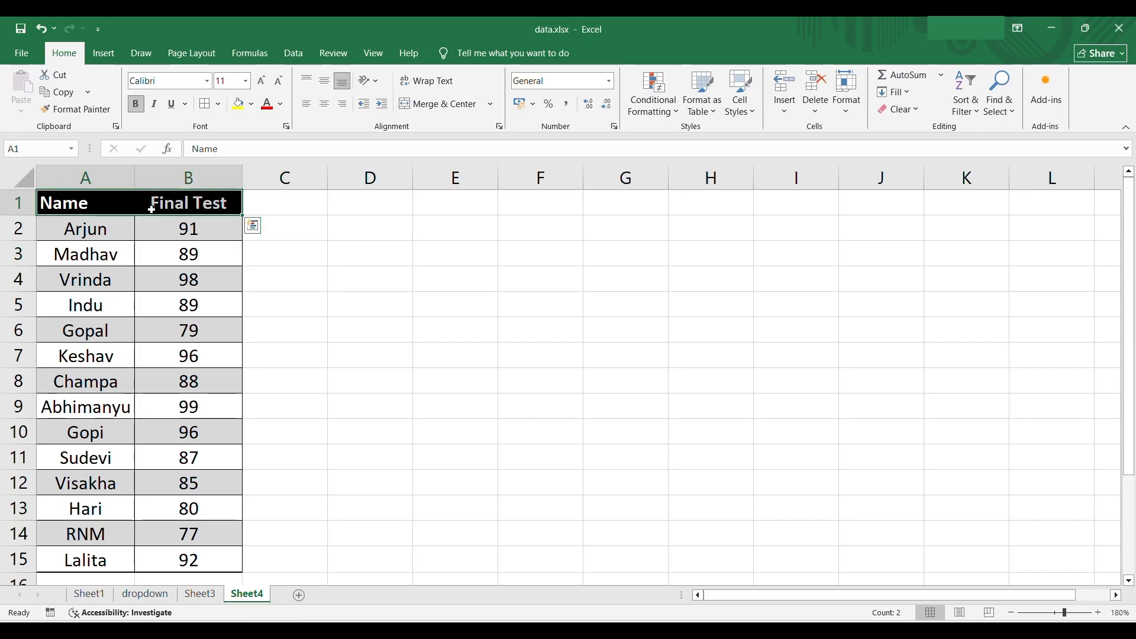
key("ctrl+shift+Down")
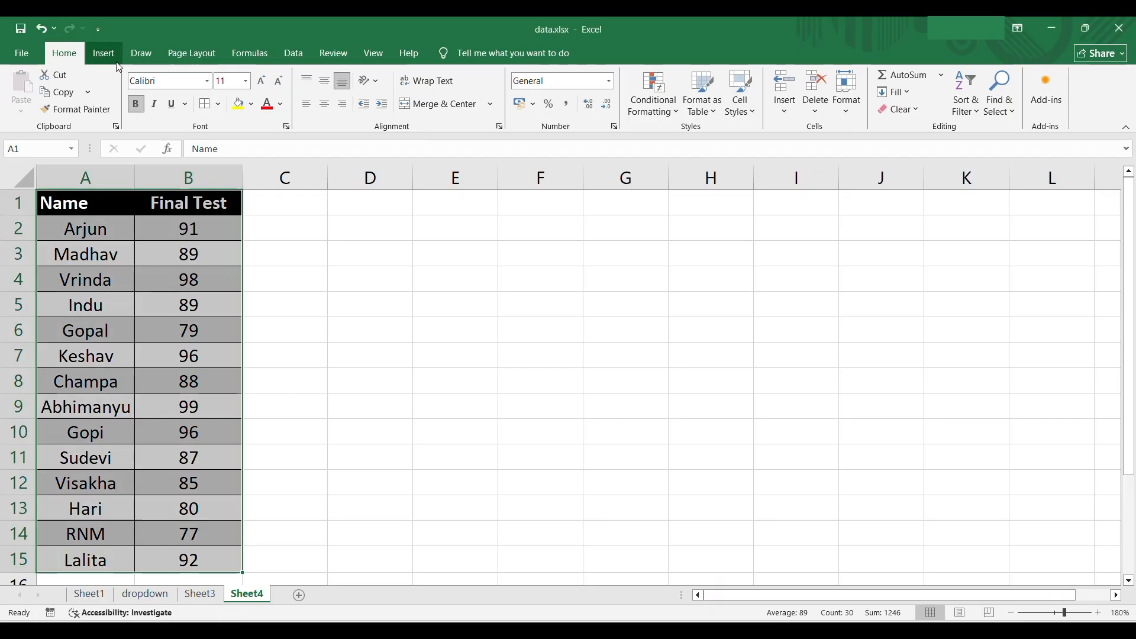
left_click(103, 53)
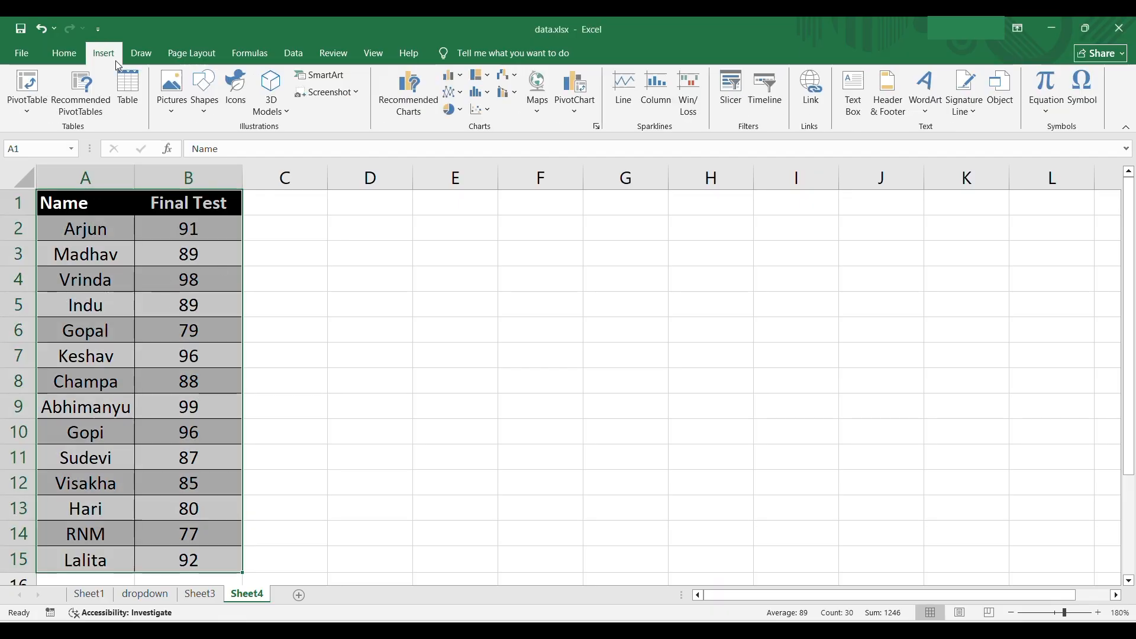
left_click(426, 112)
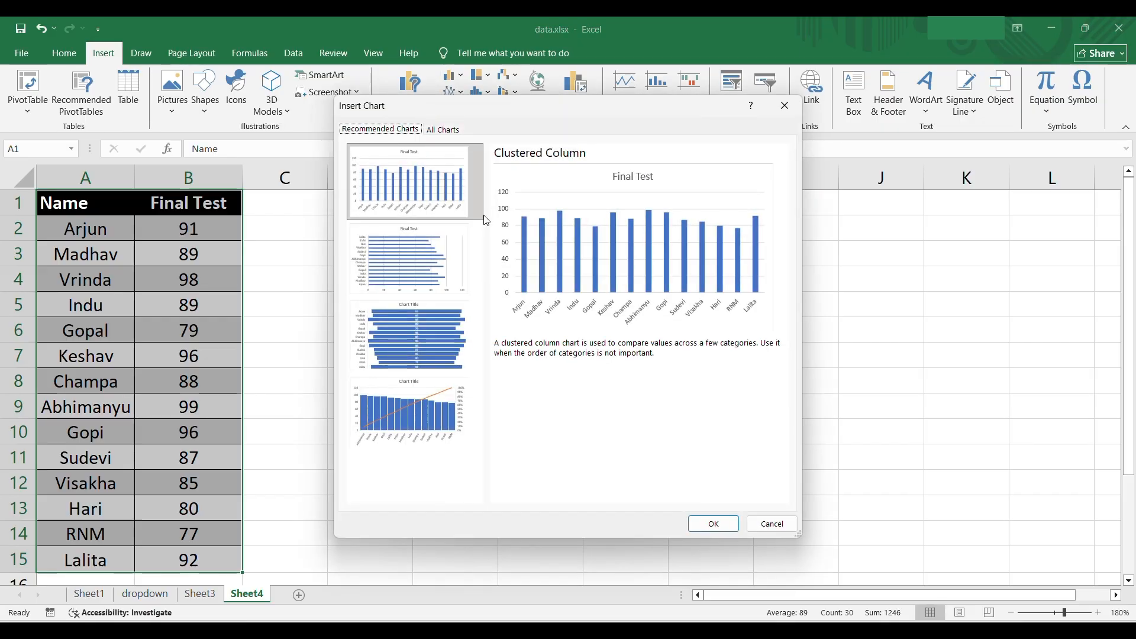
left_click(450, 256)
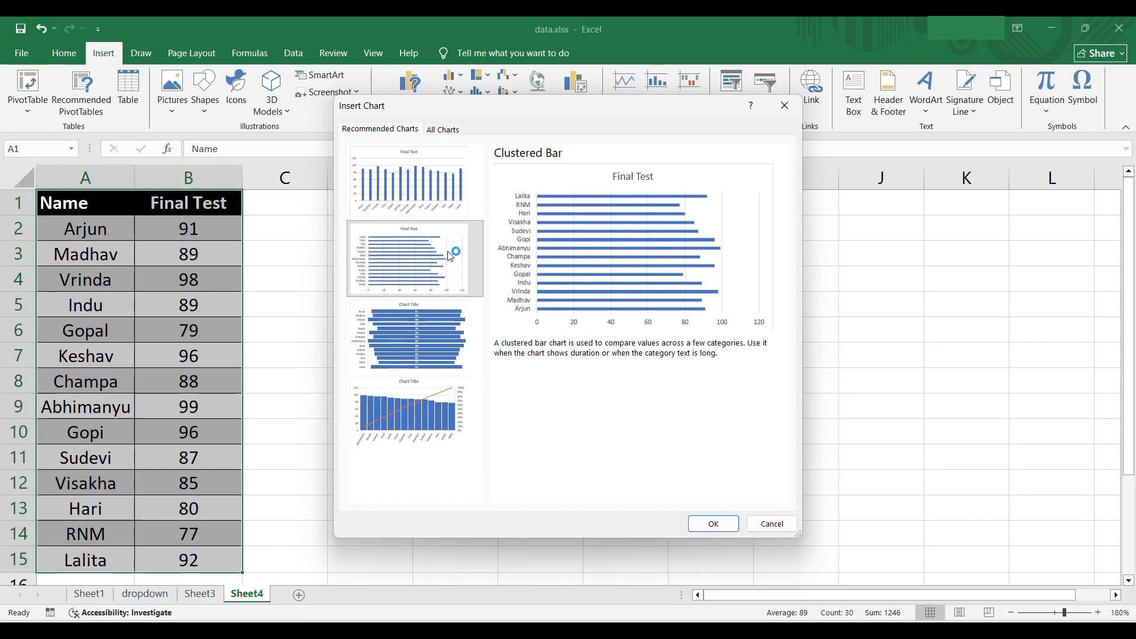
left_click(460, 132)
left_click(411, 234)
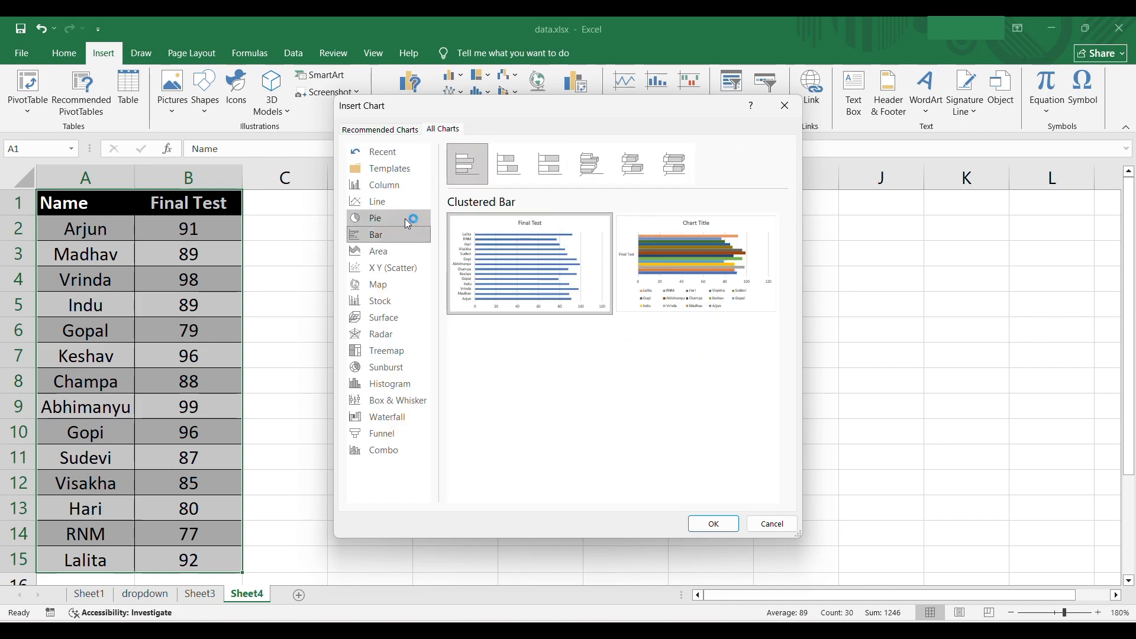
left_click(407, 221)
left_click(399, 250)
left_click(411, 184)
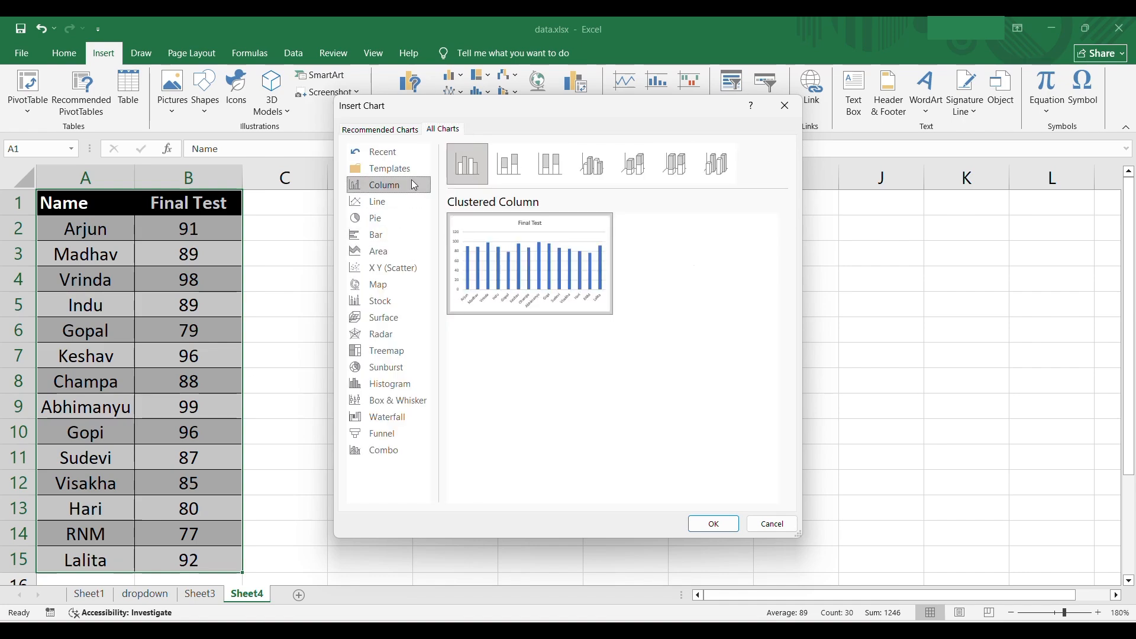
mouse_move(509, 251)
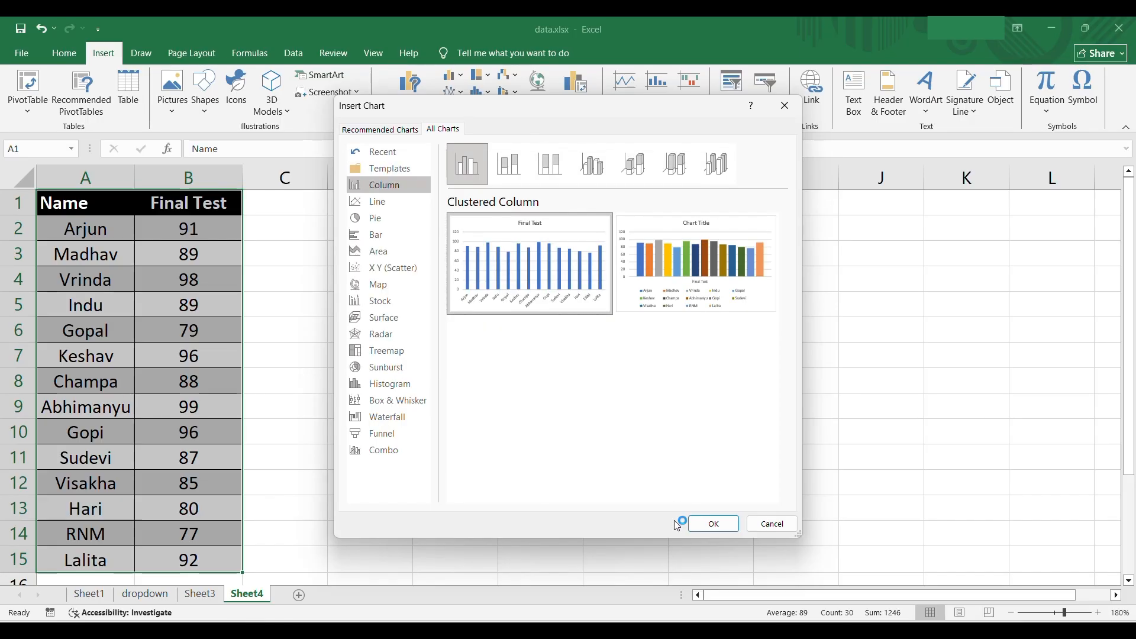
left_click(717, 524)
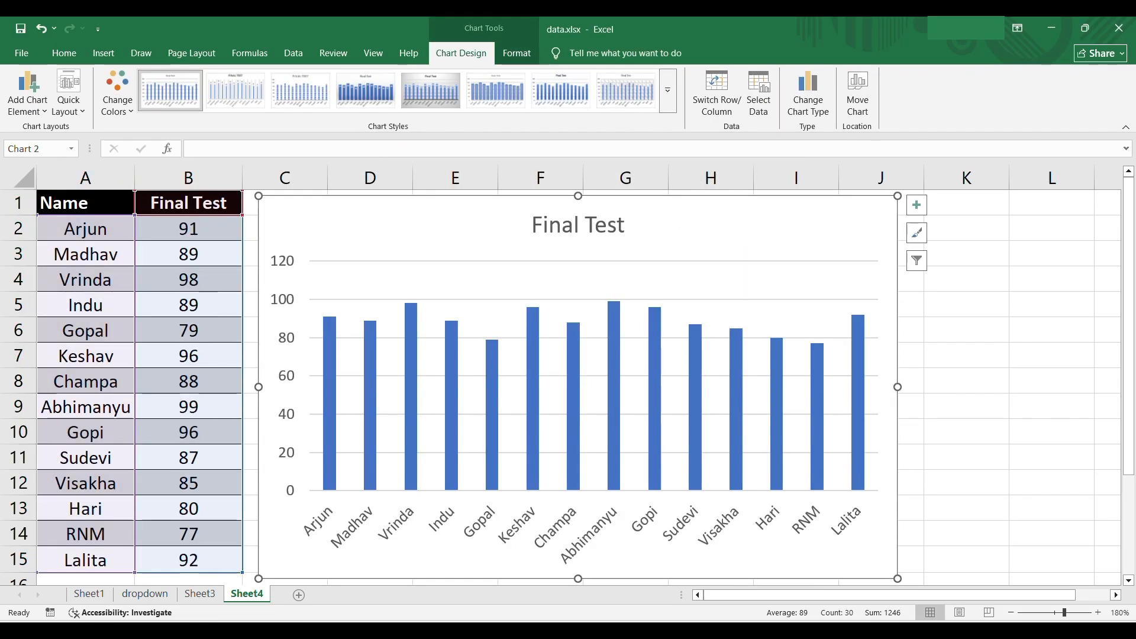
Step: Shrink the Final Test chart so it spans about columns C to I and rows 1 to 12
left_click_drag(577, 577, 626, 490)
left_click_drag(898, 340, 738, 353)
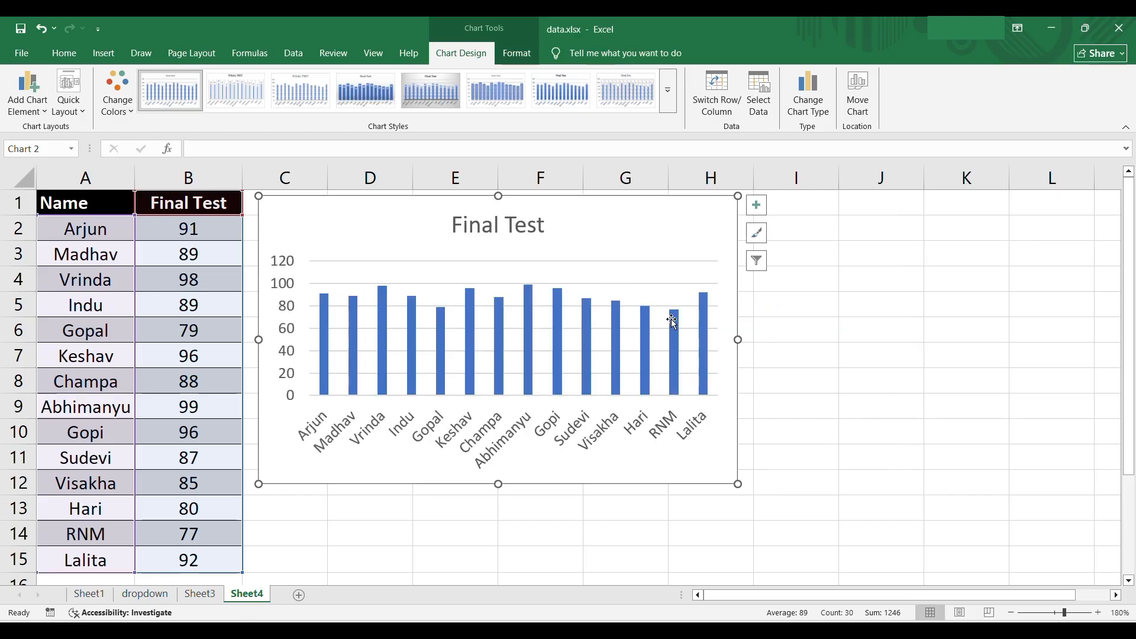
left_click_drag(739, 339, 768, 339)
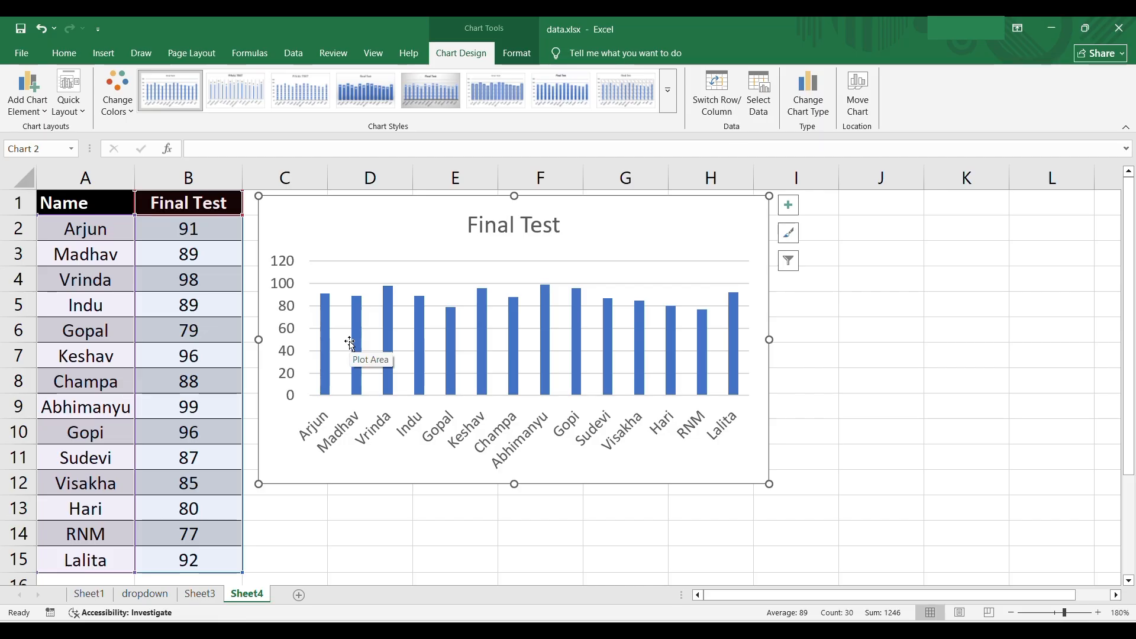
Step: Show data labels and axis titles on the Final Test chart and hide its gridlines
mouse_move(324, 332)
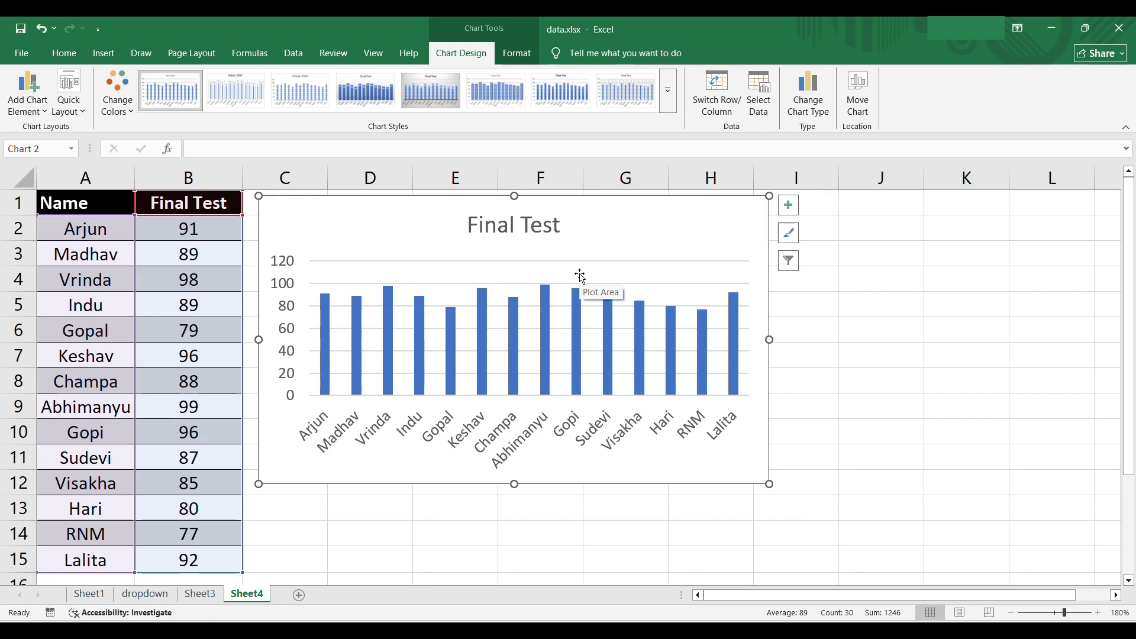
left_click(792, 208)
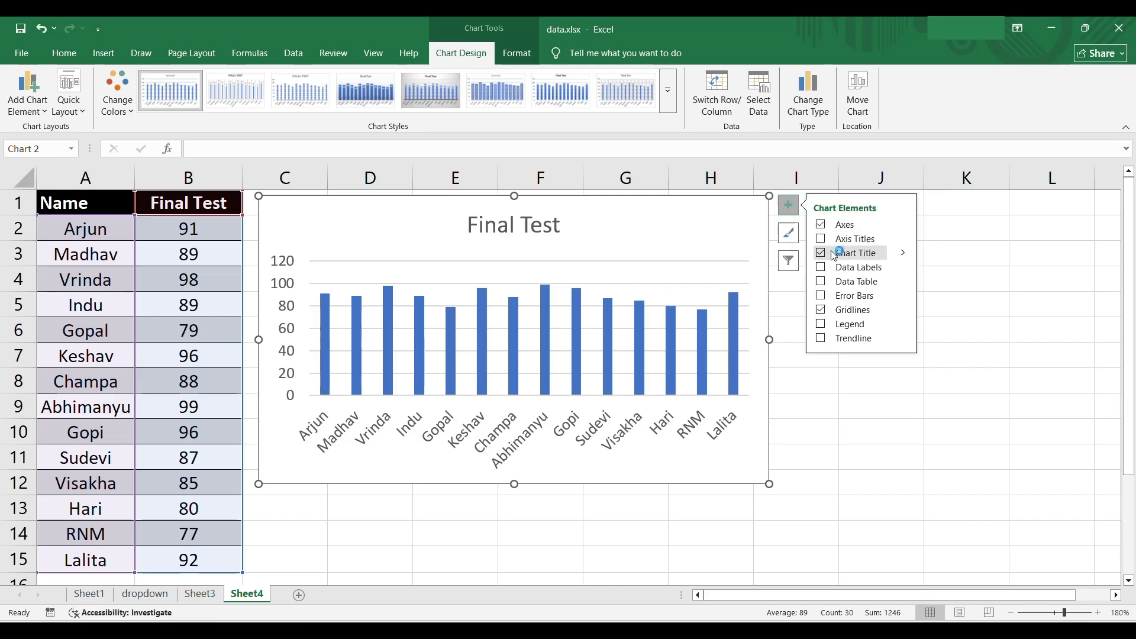
left_click(827, 267)
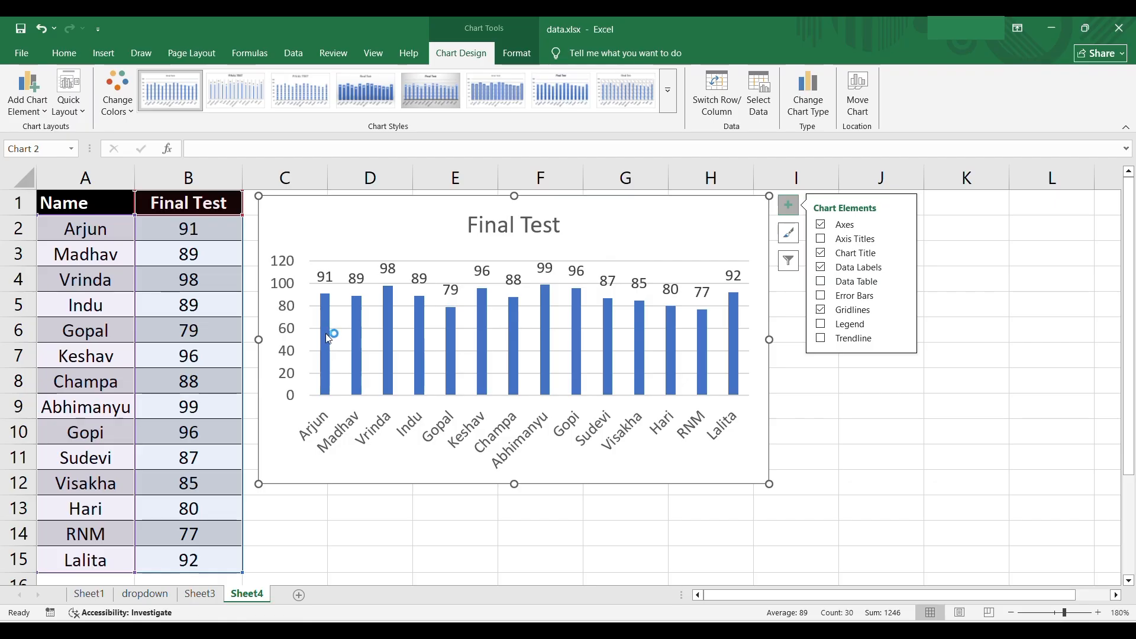
left_click(820, 310)
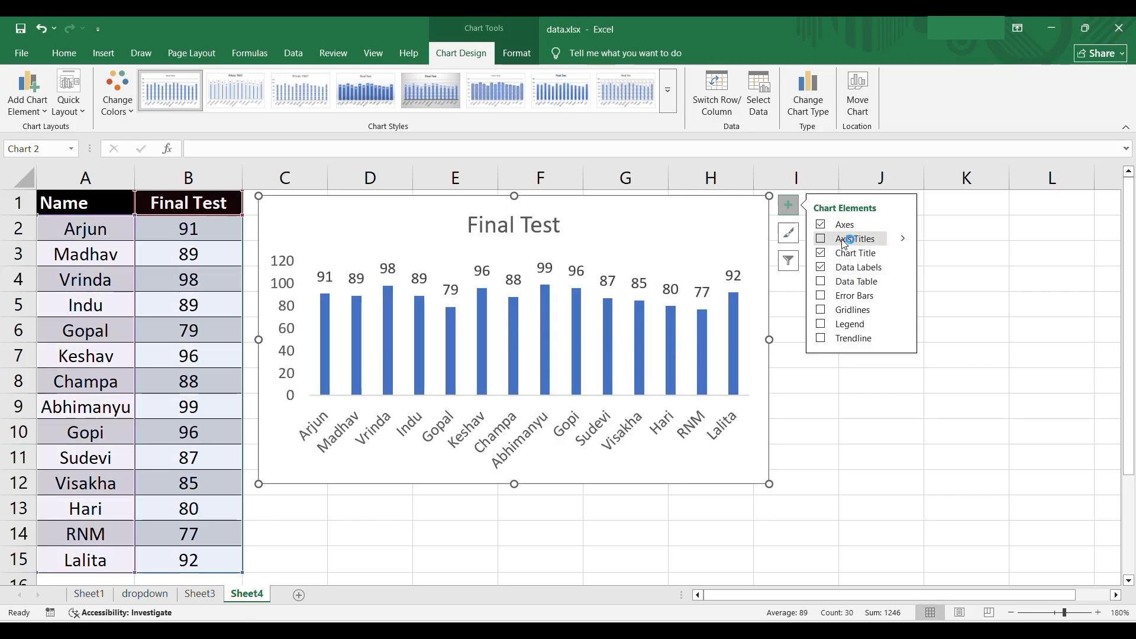
left_click(820, 239)
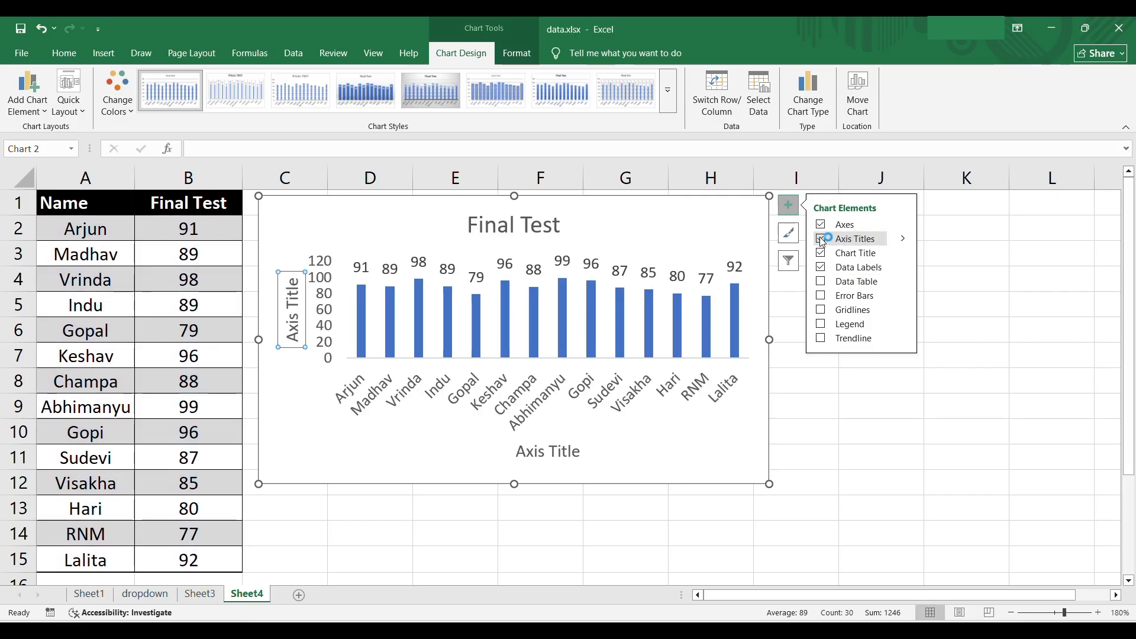
Step: Replace the vertical axis title of the Final Test chart with "Total marks"
left_click(296, 331)
left_click(295, 331)
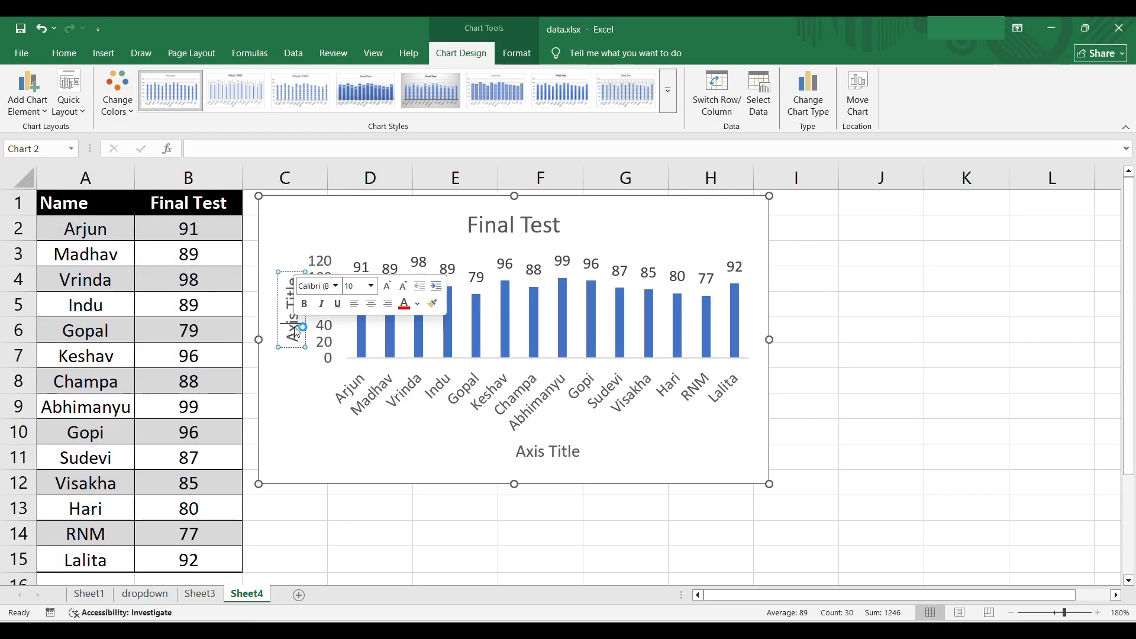
key("BackSpace")
key("BackSpace")
key("BackSpace")
key("BackSpace")
key("BackSpace")
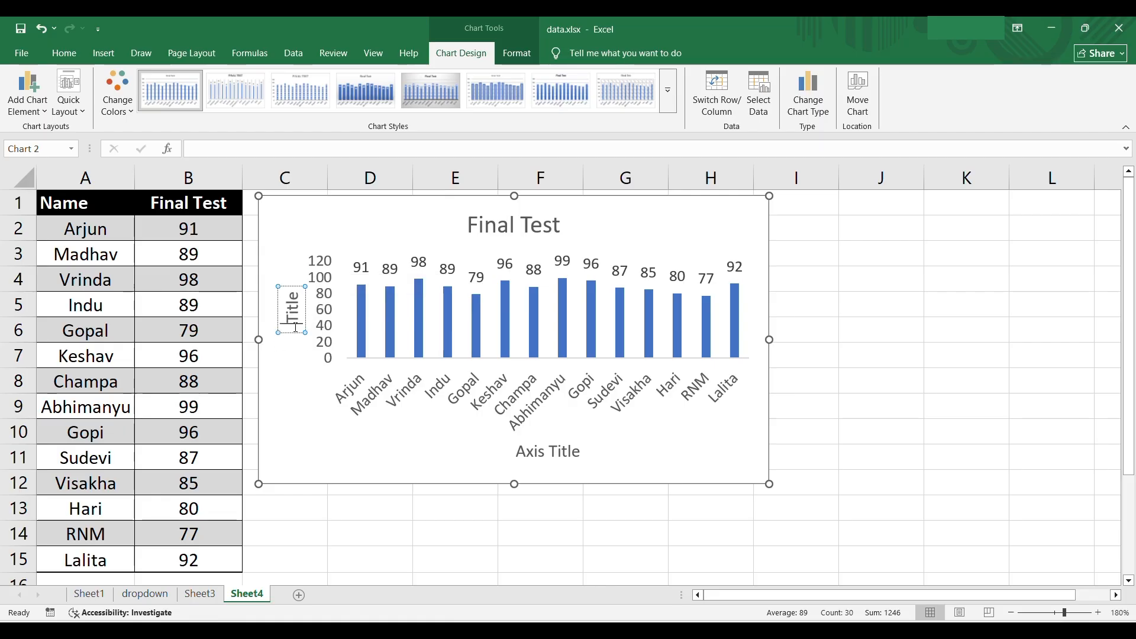
key("Right")
key("Right")
key("Right")
key("Right")
key("Right")
key("Right")
key("BackSpace")
key("BackSpace")
key("BackSpace")
key("BackSpace")
key("BackSpace")
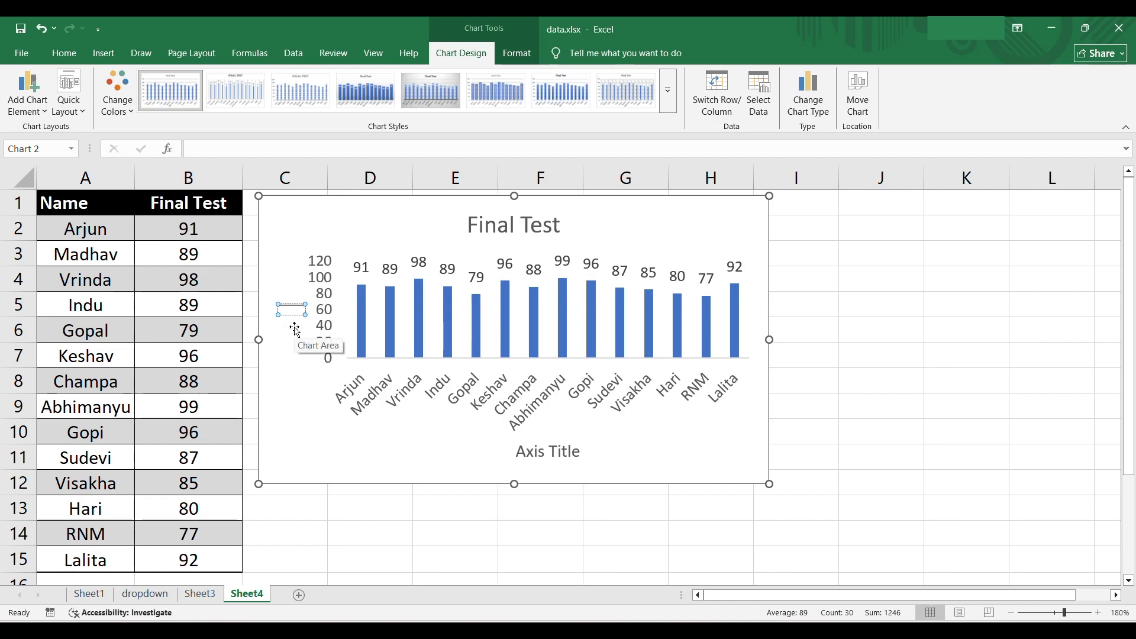
type("Tot")
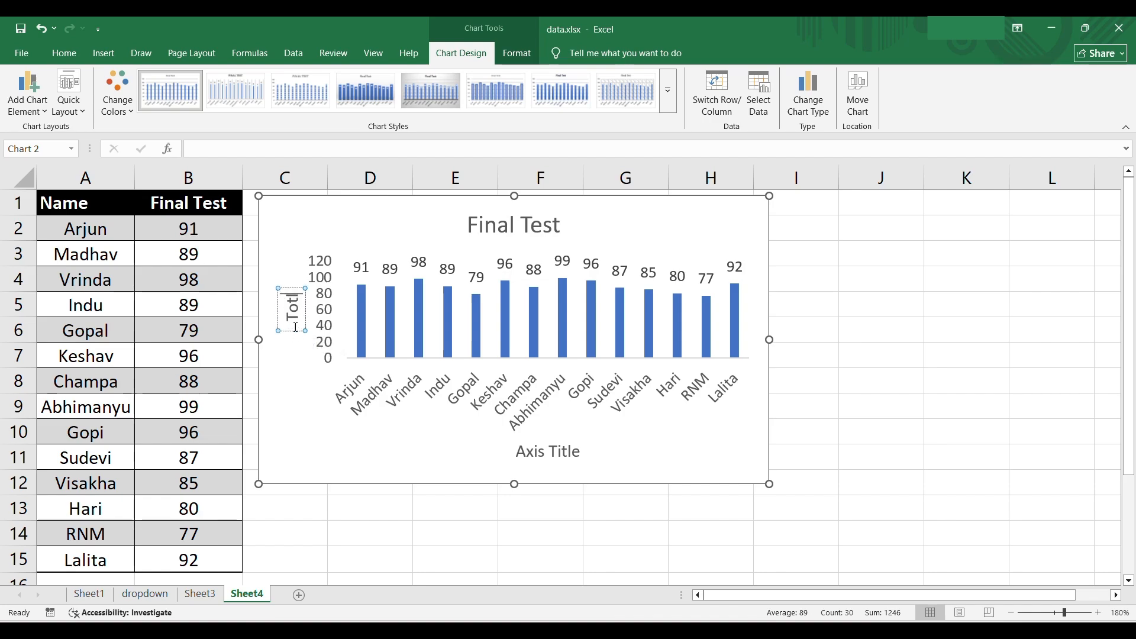
type("la")
key("BackSpace")
key("BackSpace")
type("a")
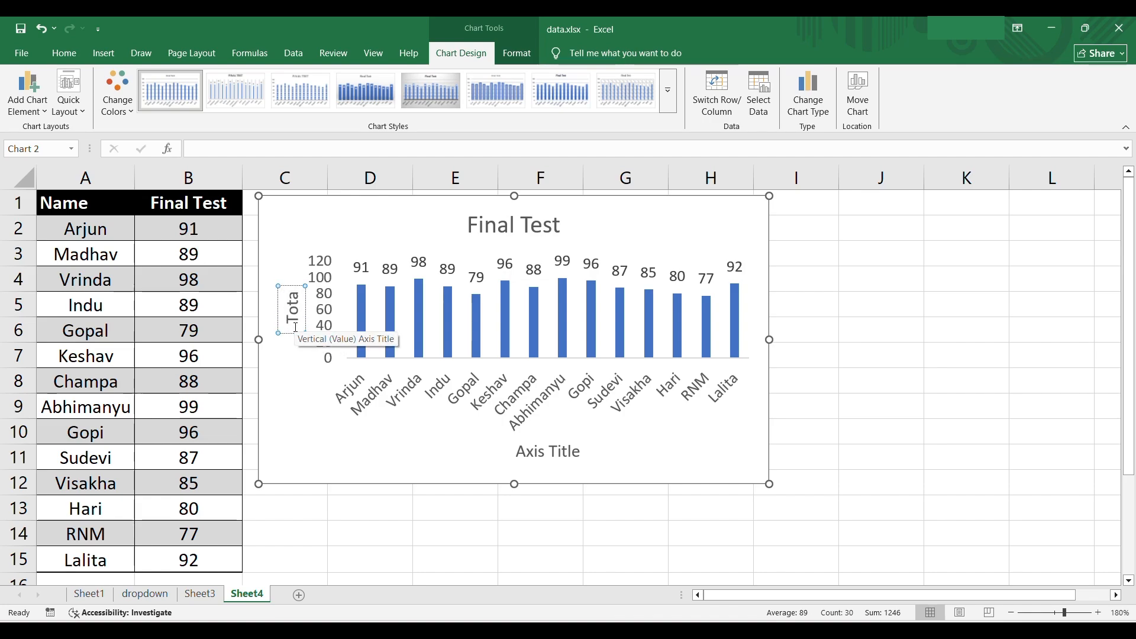
type("l marks")
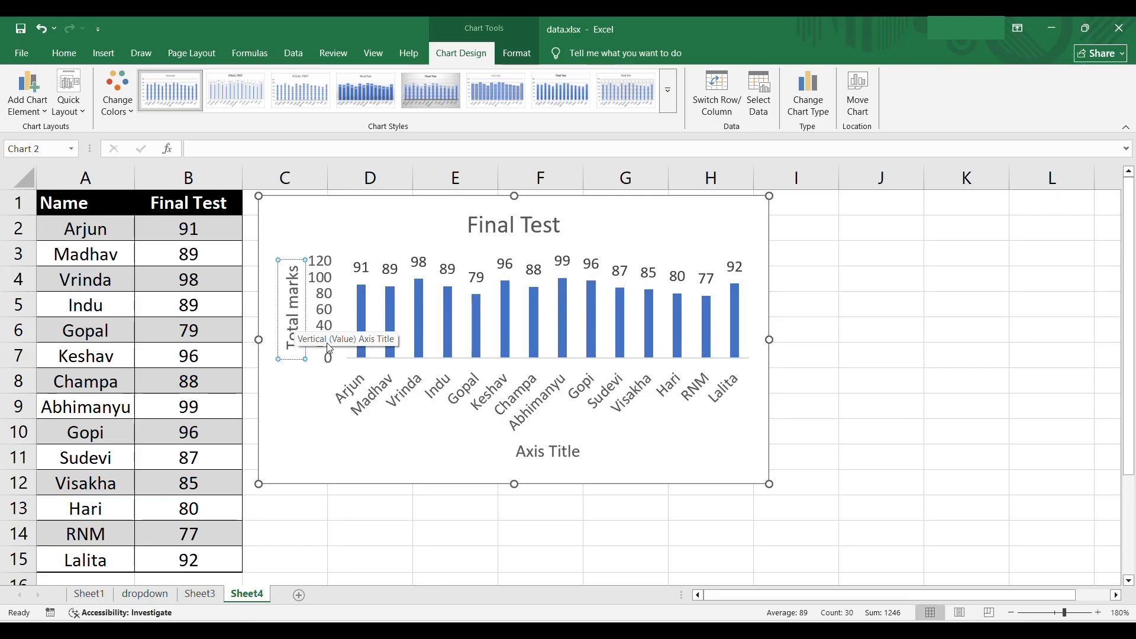
double_click(533, 454)
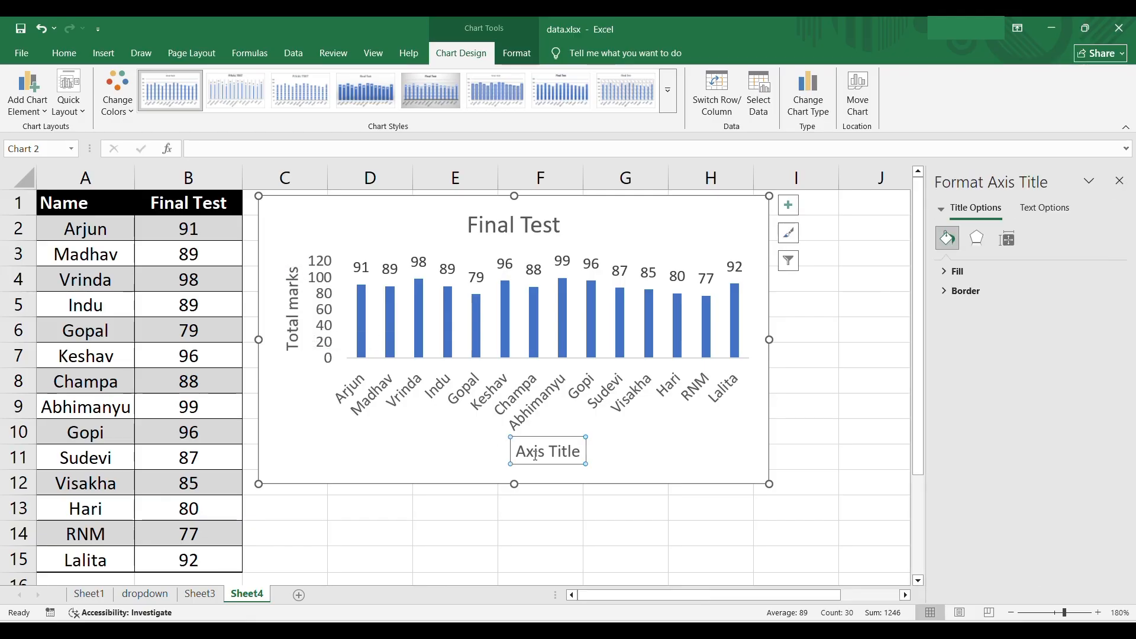
key("Delete")
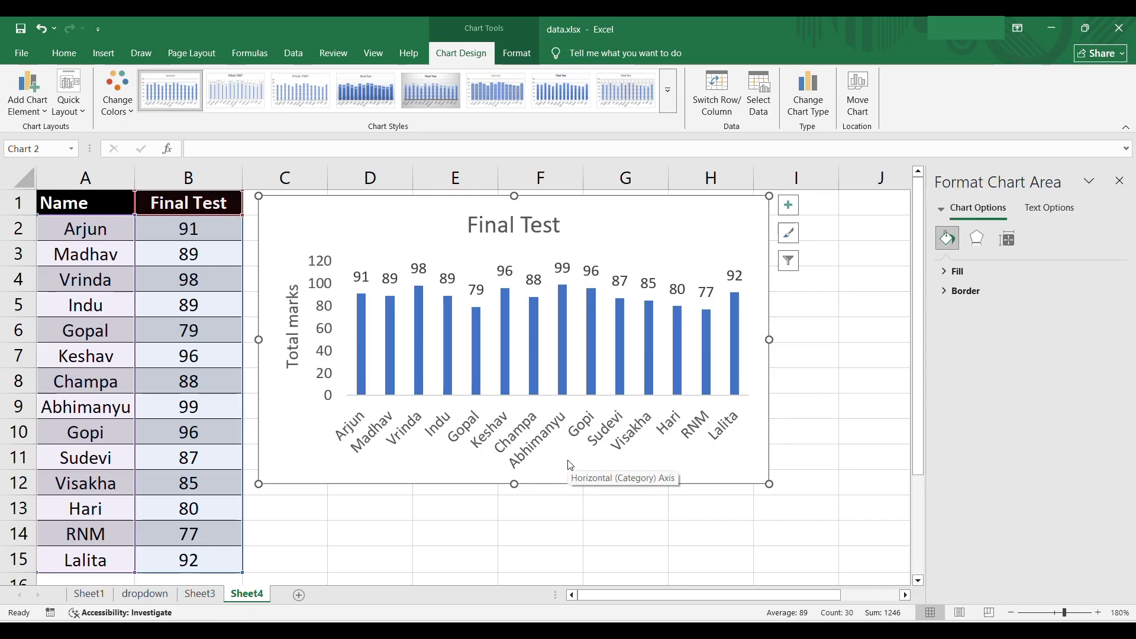
key("ctrl+z")
Step: Replace the horizontal axis title of the Final Test chart with "Student names"
left_click_drag(583, 452, 533, 455)
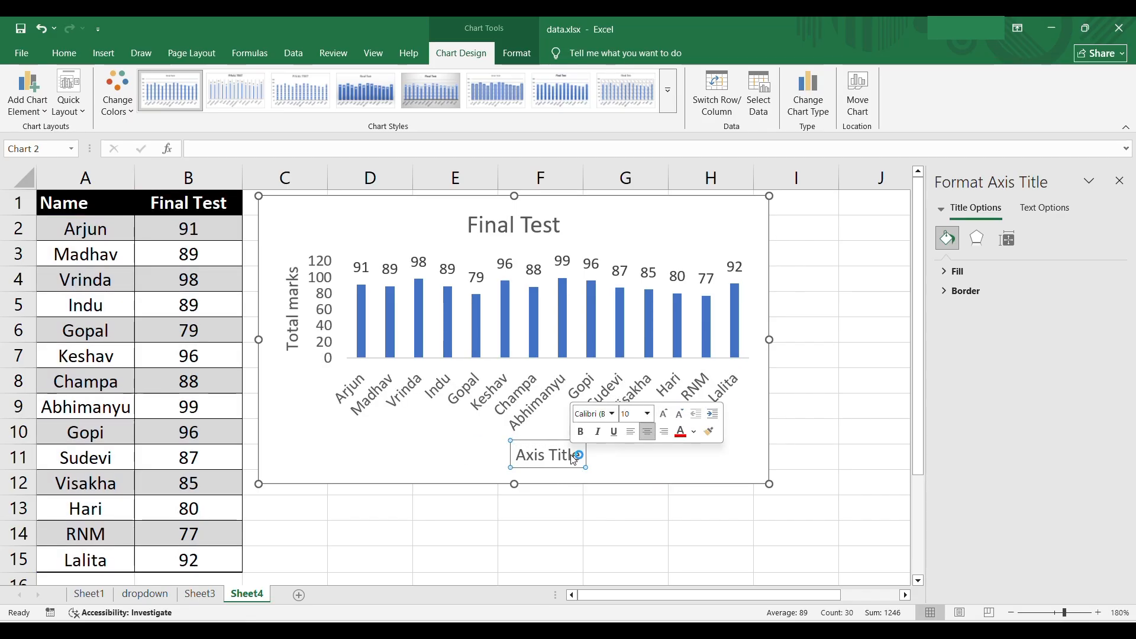
left_click(573, 458)
key("BackSpace")
key("BackSpace")
key("BackSpace")
key("BackSpace")
key("BackSpace")
key("BackSpace")
key("BackSpace")
key("BackSpace")
key("BackSpace")
key("BackSpace")
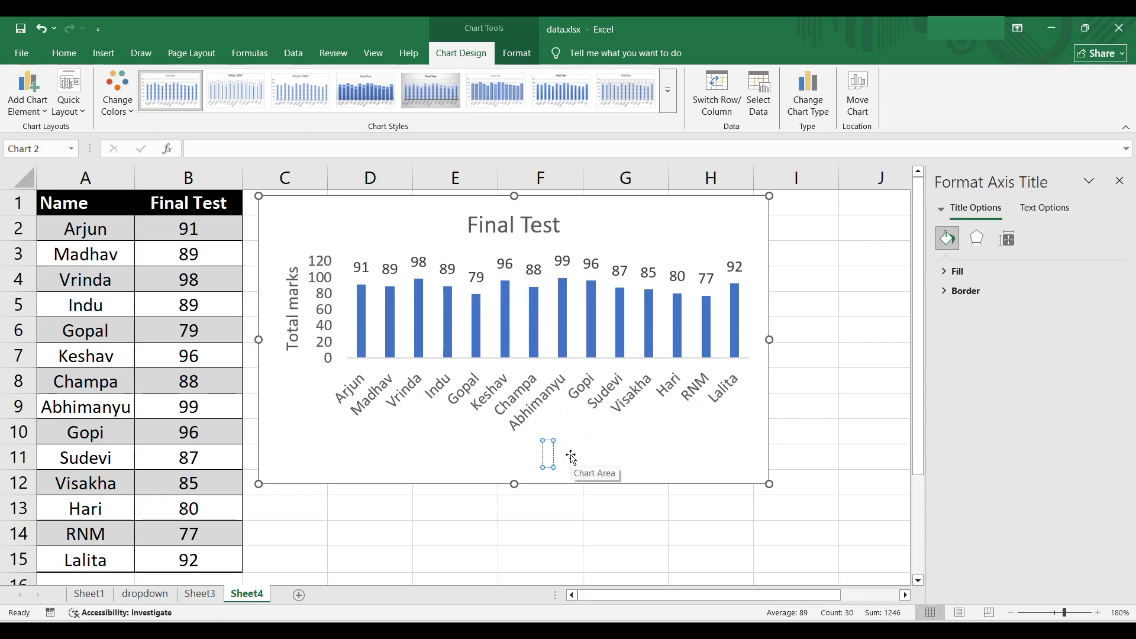
type("Studen")
type("t names")
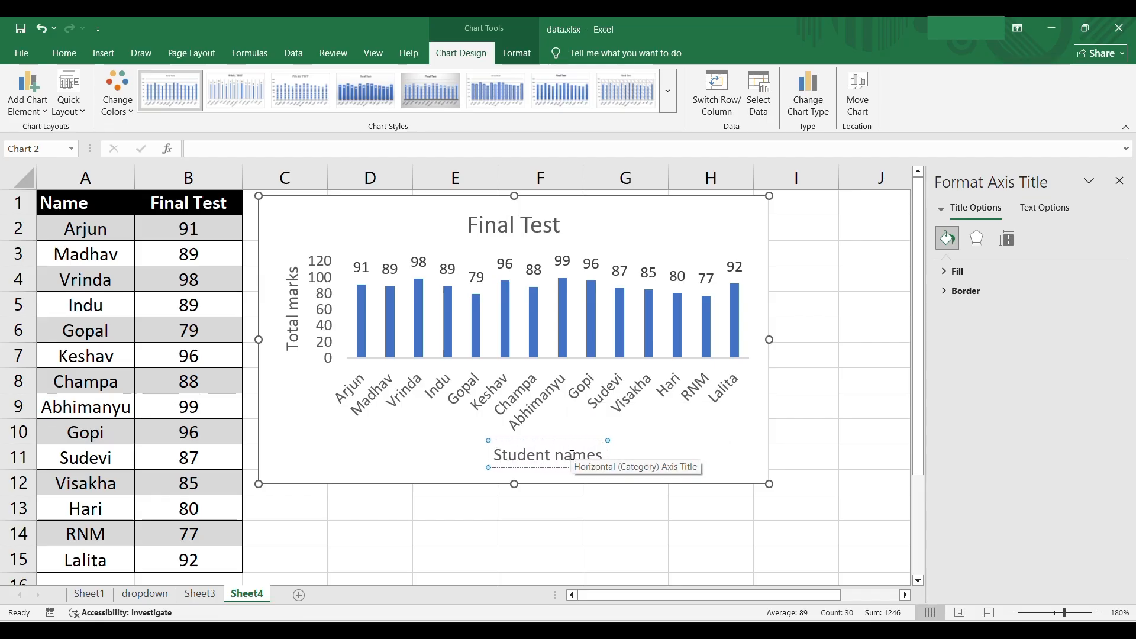
left_click(642, 458)
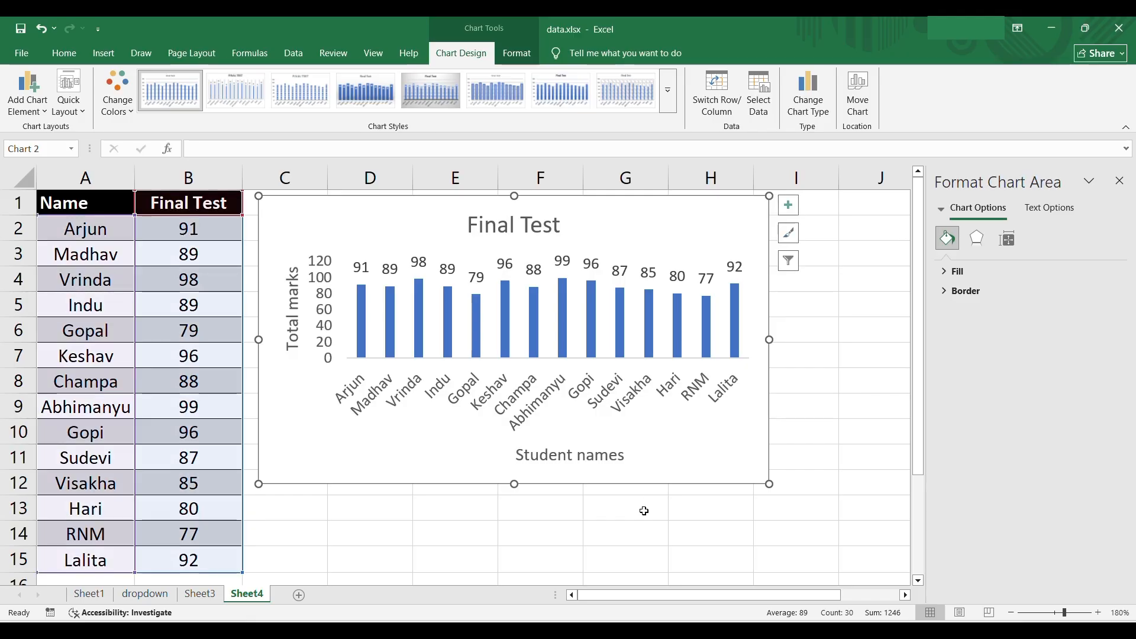
Step: Move the Final Test chart slightly down and right so it covers about rows 2 to 13 in columns C to I
left_click(644, 509)
left_click_drag(678, 441, 690, 473)
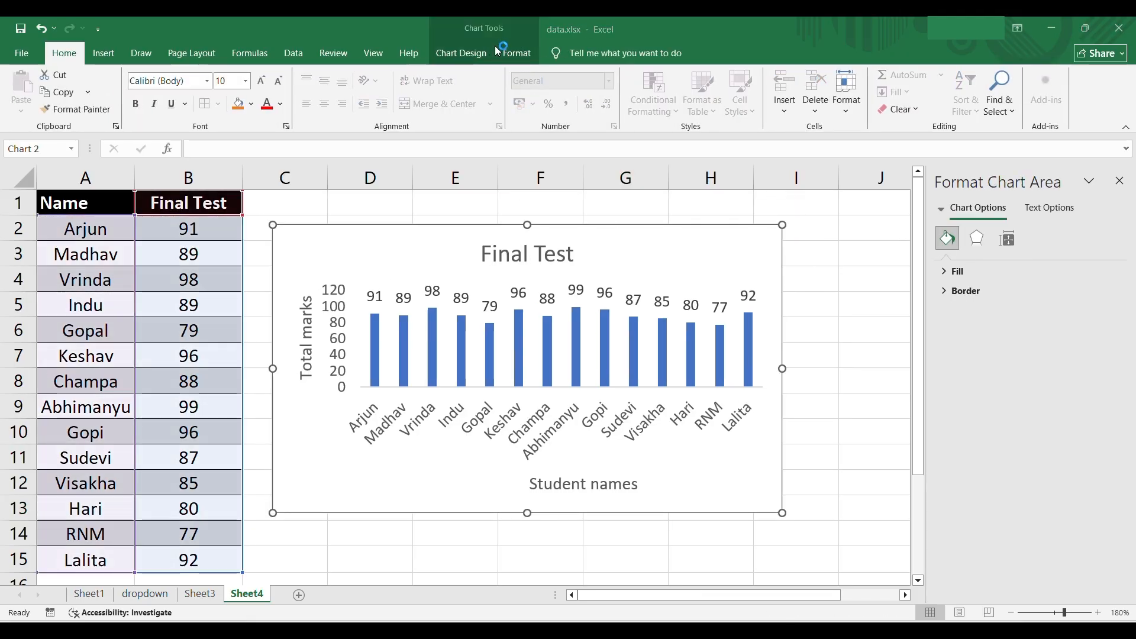